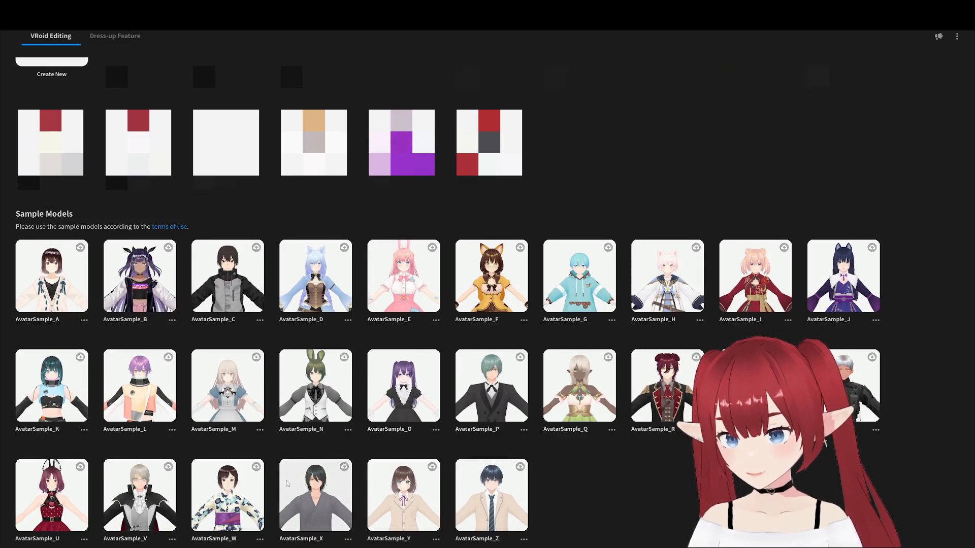
# Create a new avatar model starting from the Fem base.
pyautogui.scroll(2, 289, 478)
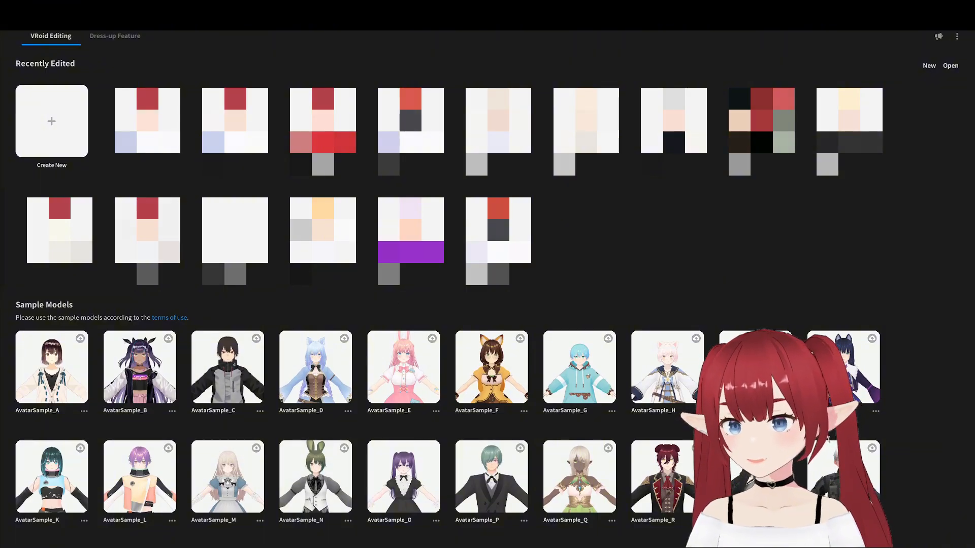
pyautogui.click(58, 128)
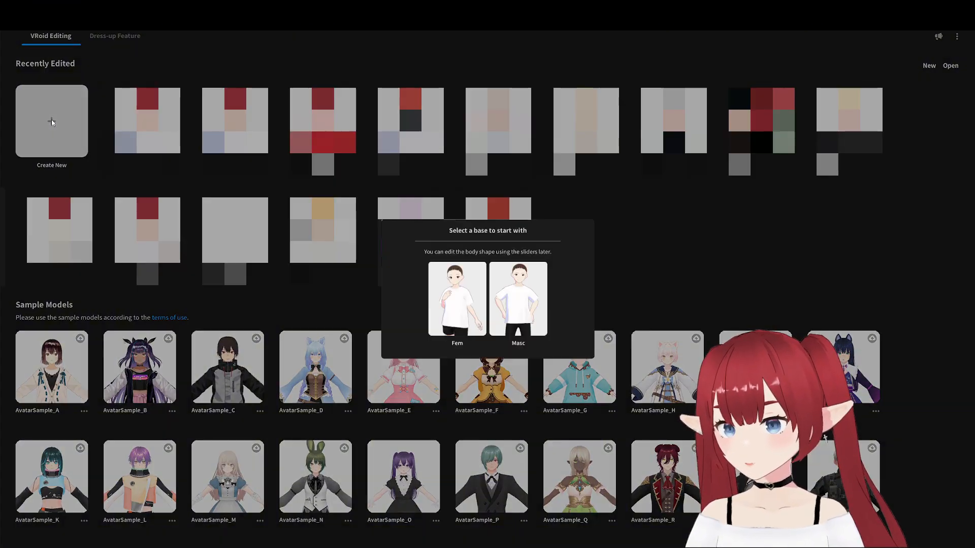
pyautogui.click(467, 299)
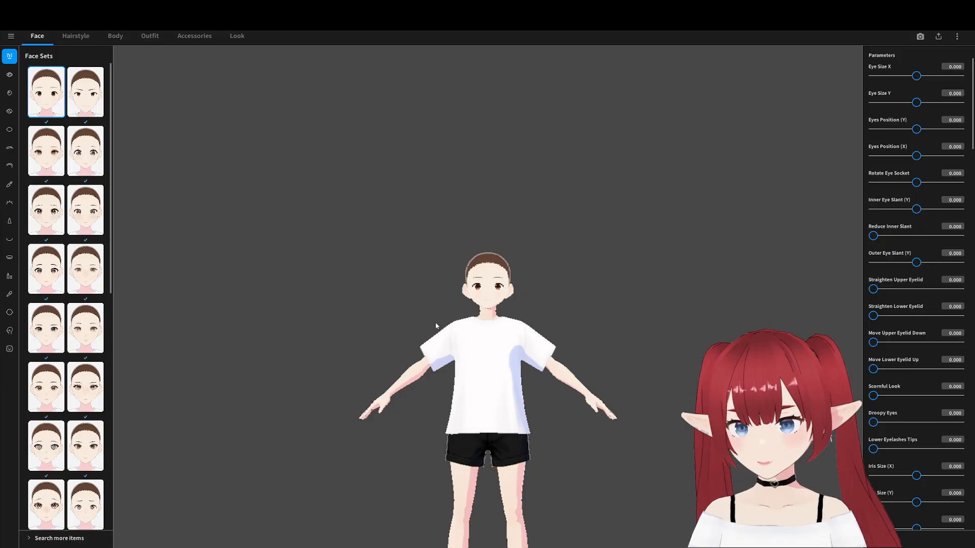
# Apply the first face set in the third row and choose an eye highlight preset with a large white upper reflection.
pyautogui.scroll(3, 434, 297)
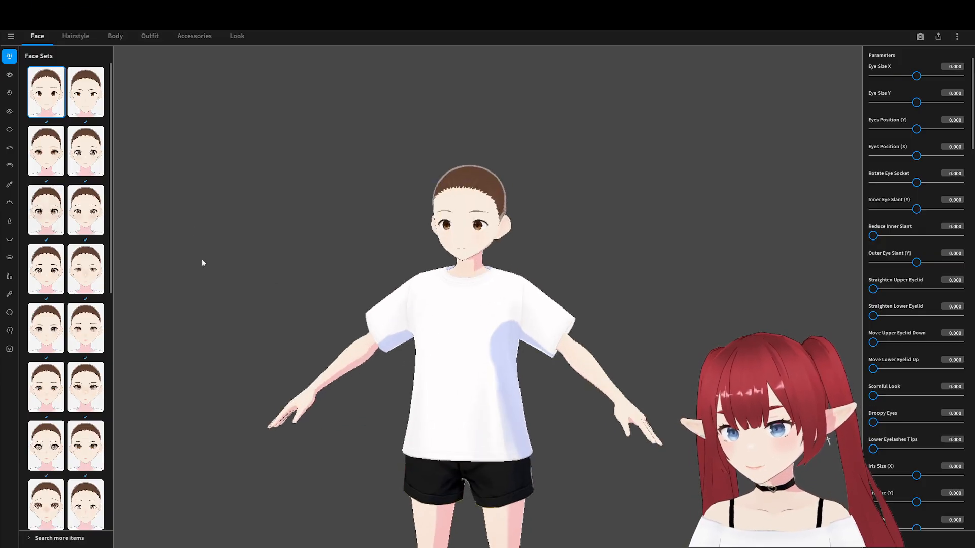
pyautogui.click(46, 219)
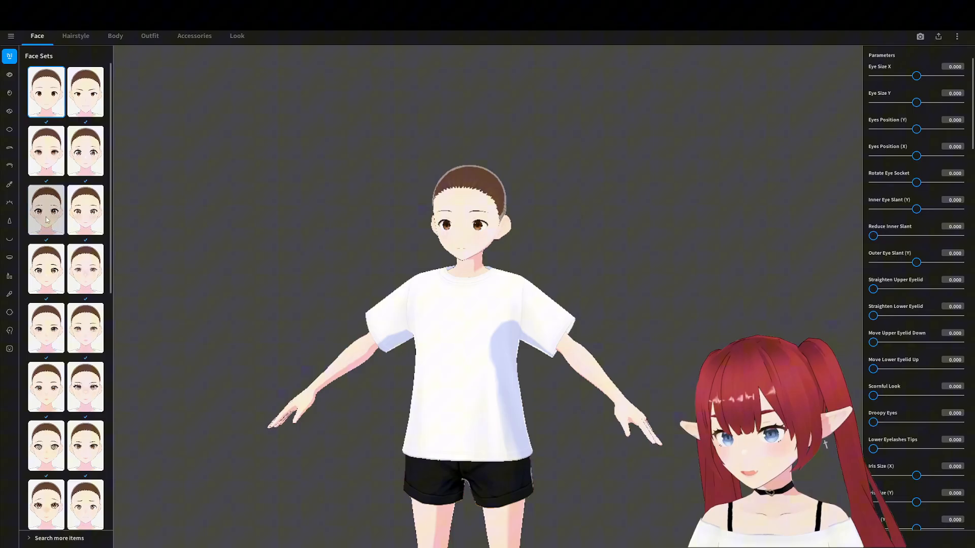
pyautogui.click(9, 94)
pyautogui.click(9, 110)
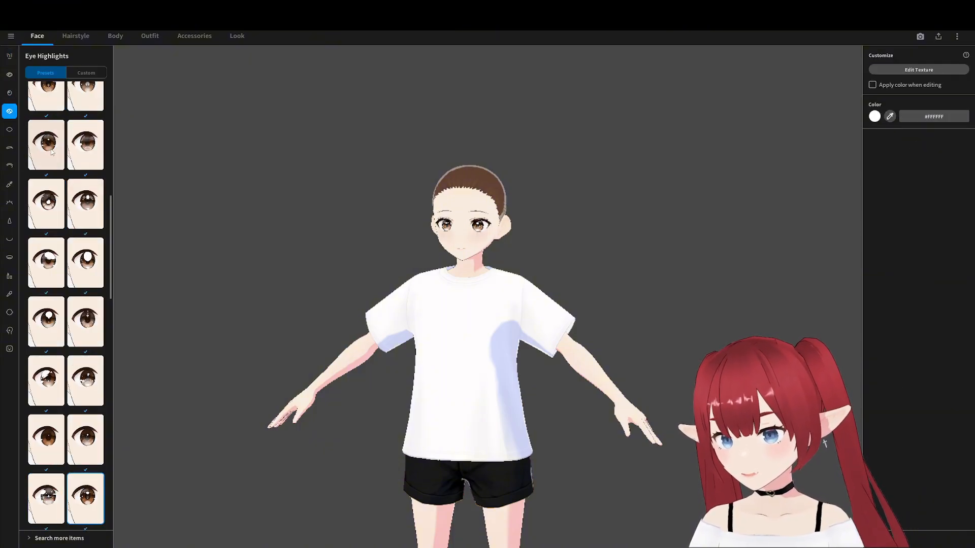
pyautogui.click(57, 272)
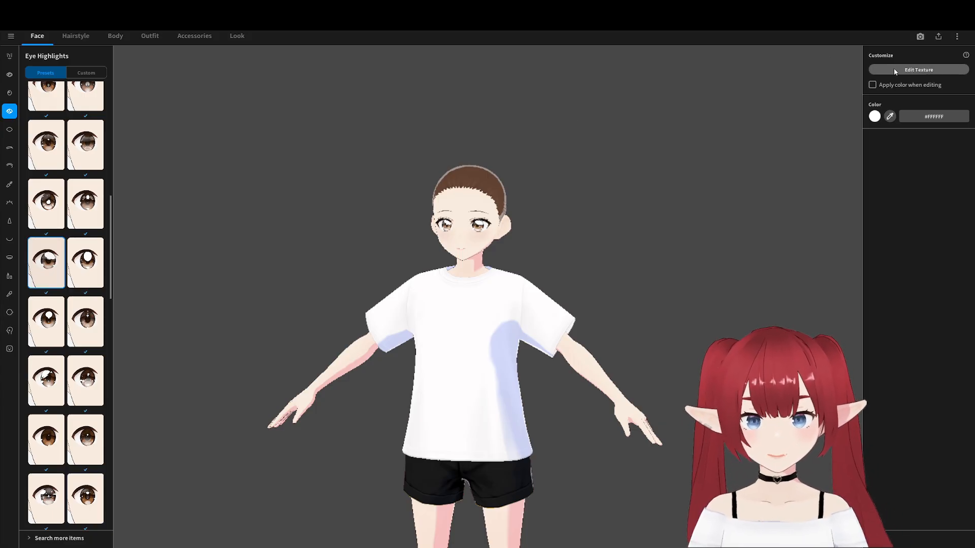
# Look through the available face sets and eyes sets.
pyautogui.click(9, 56)
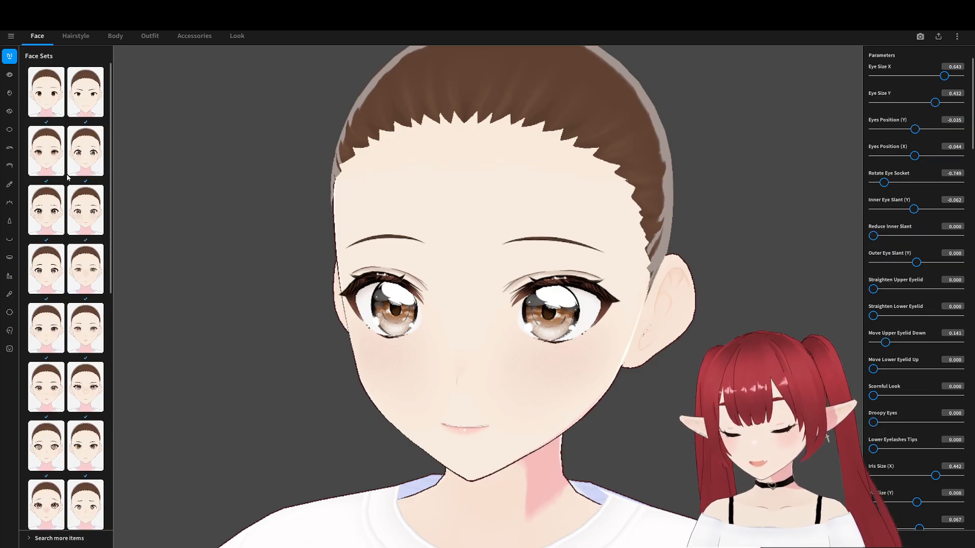
pyautogui.scroll(-10, 68, 177)
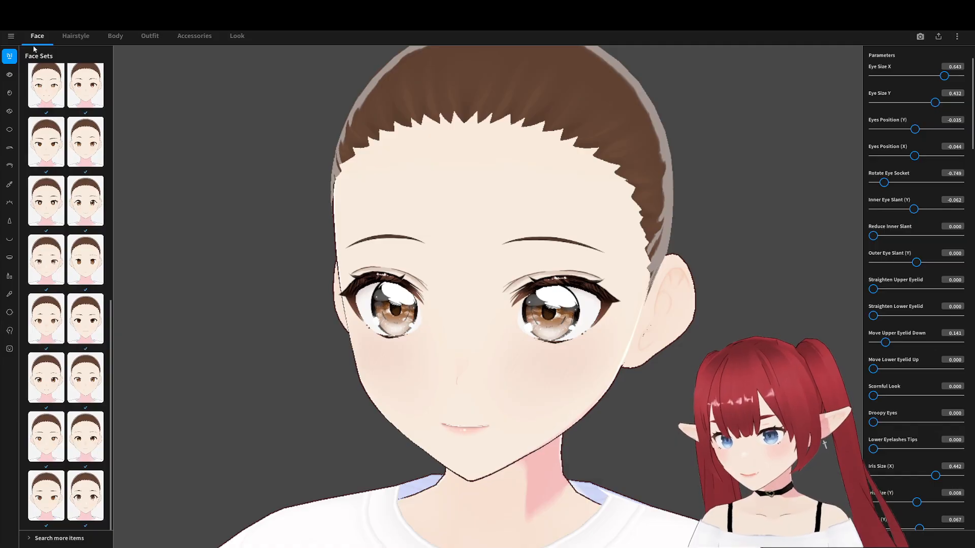
pyautogui.click(10, 75)
pyautogui.scroll(-5, 64, 216)
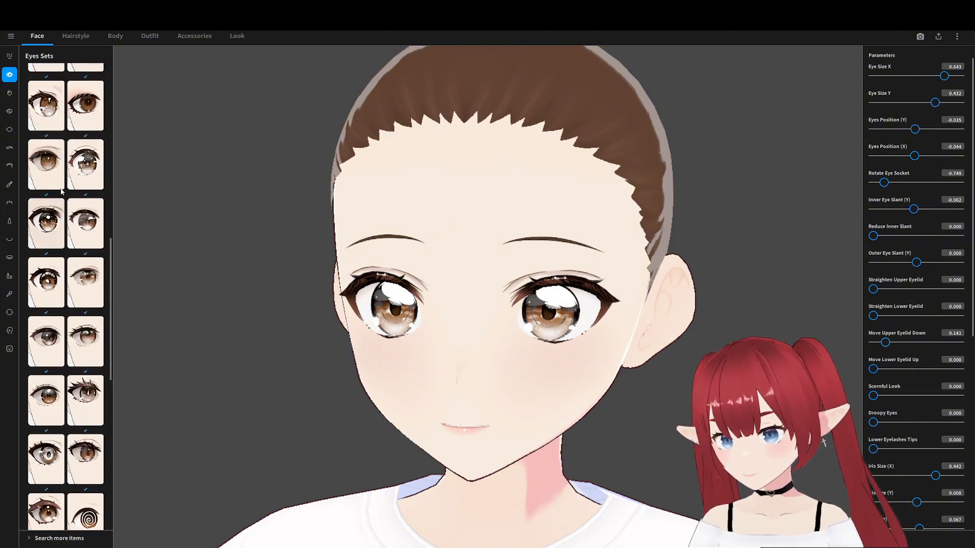
pyautogui.scroll(2, 64, 216)
pyautogui.scroll(5, 64, 212)
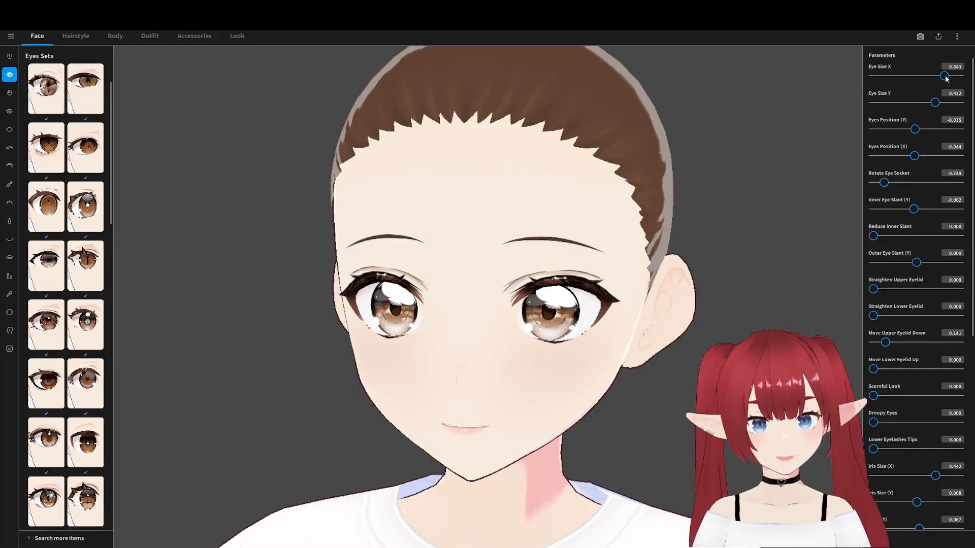
# Set Eye Size X to 0.573, Eye Size Y to 0.423, Eyes Position (Y) to -0.229 and Outer Eye Slant (Y) to -0.749.
pyautogui.moveTo(945, 76); pyautogui.dragTo(906, 130)
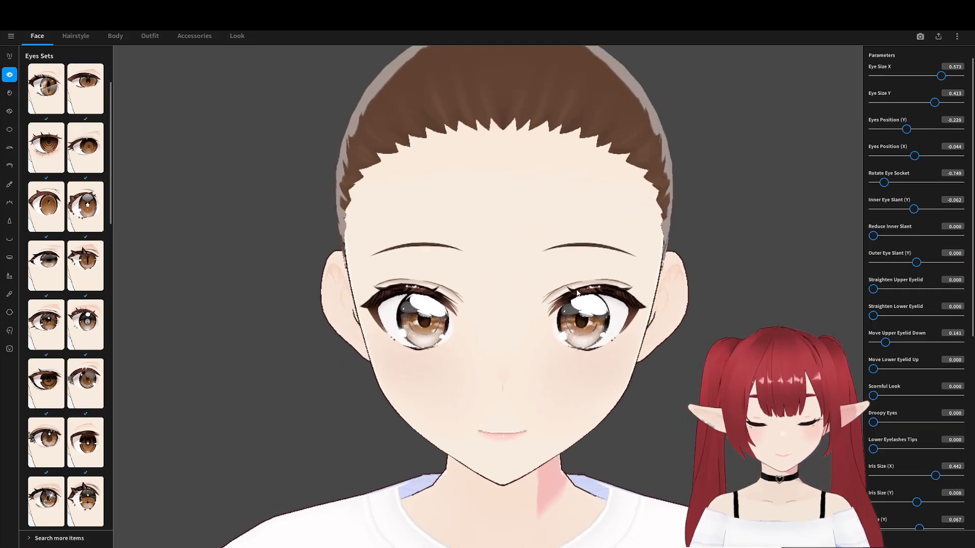
pyautogui.scroll(-3, 884, 261)
pyautogui.scroll(2, 891, 246)
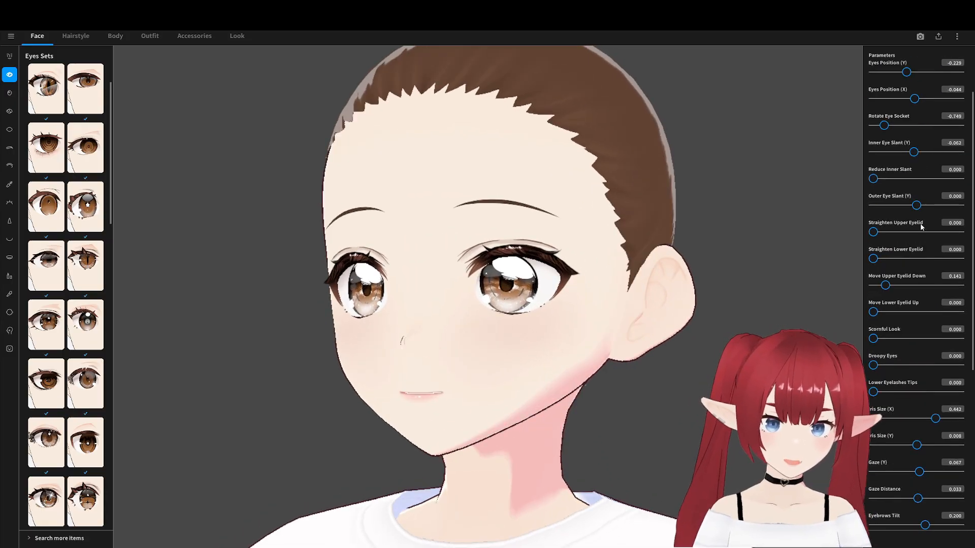
pyautogui.moveTo(916, 206); pyautogui.dragTo(884, 208)
pyautogui.scroll(2, 52, 222)
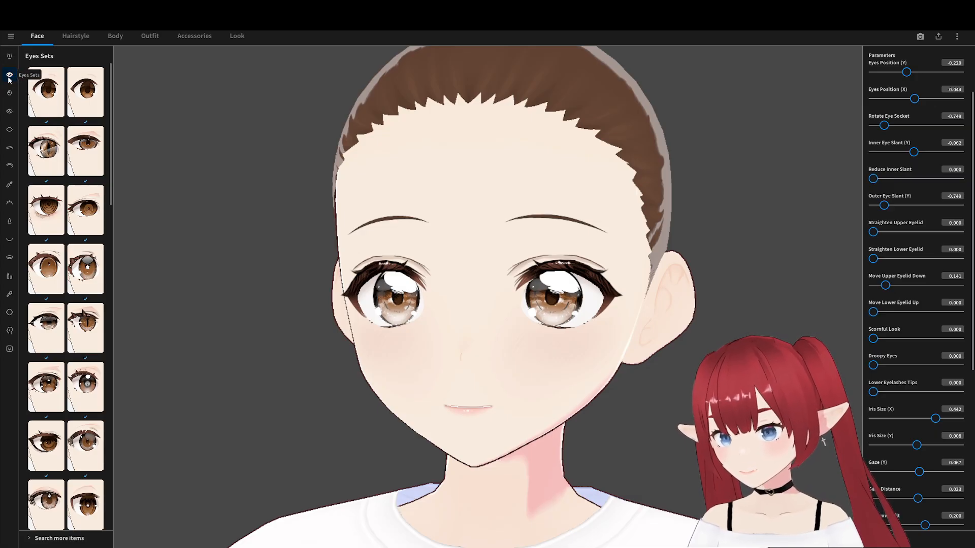
# Apply the eyes set with long spiky lashes and a large round white highlight over brown irises.
pyautogui.scroll(-2, 84, 198)
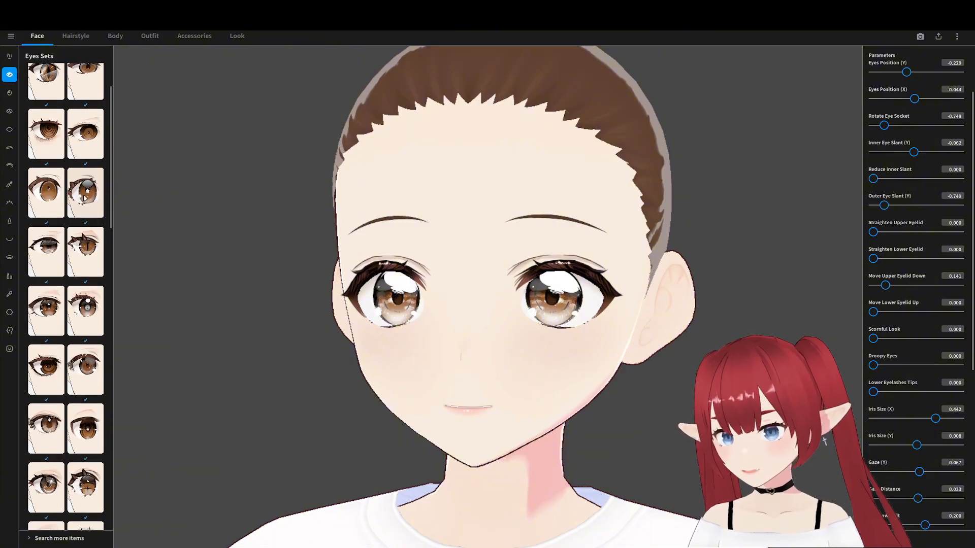
pyautogui.scroll(-1, 84, 198)
pyautogui.scroll(-1, 85, 198)
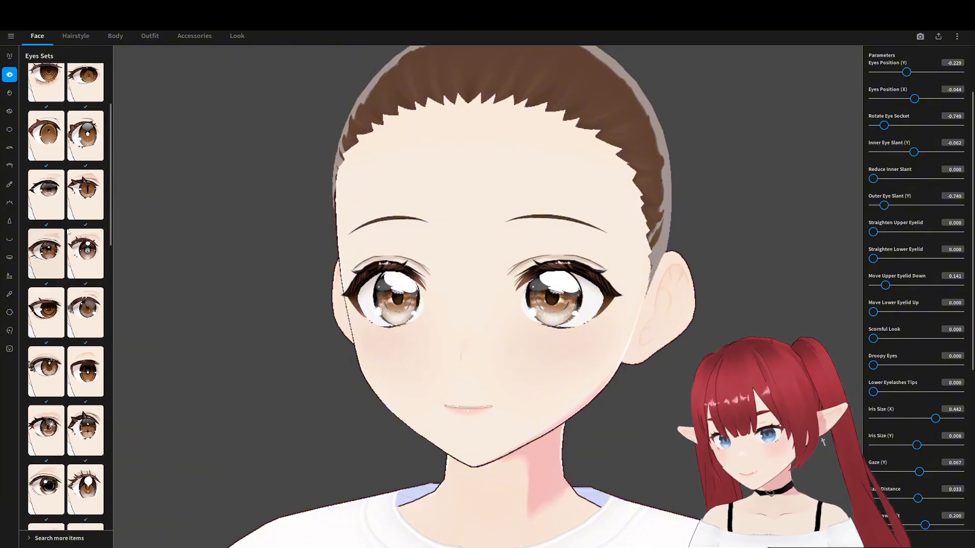
pyautogui.scroll(2, 68, 232)
pyautogui.click(80, 228)
pyautogui.scroll(-6, 84, 315)
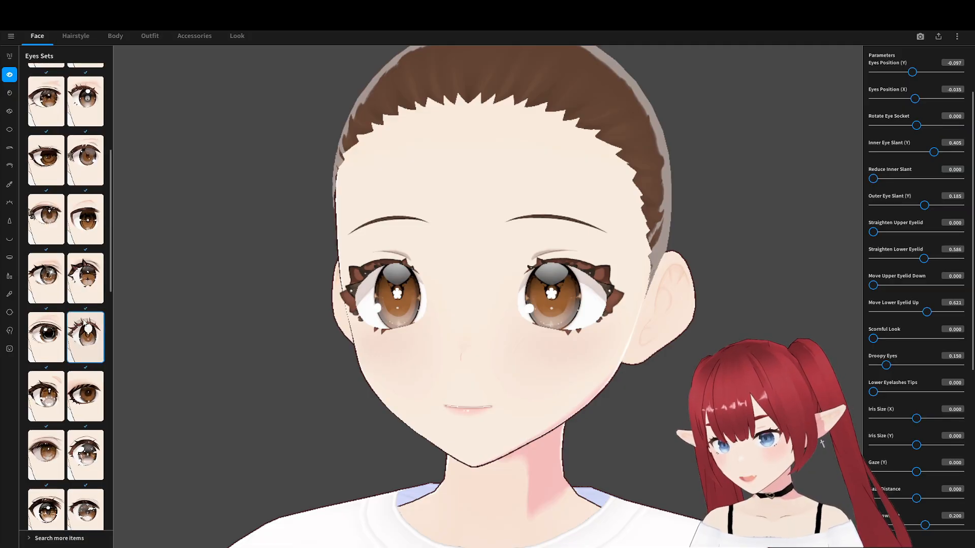
pyautogui.click(86, 335)
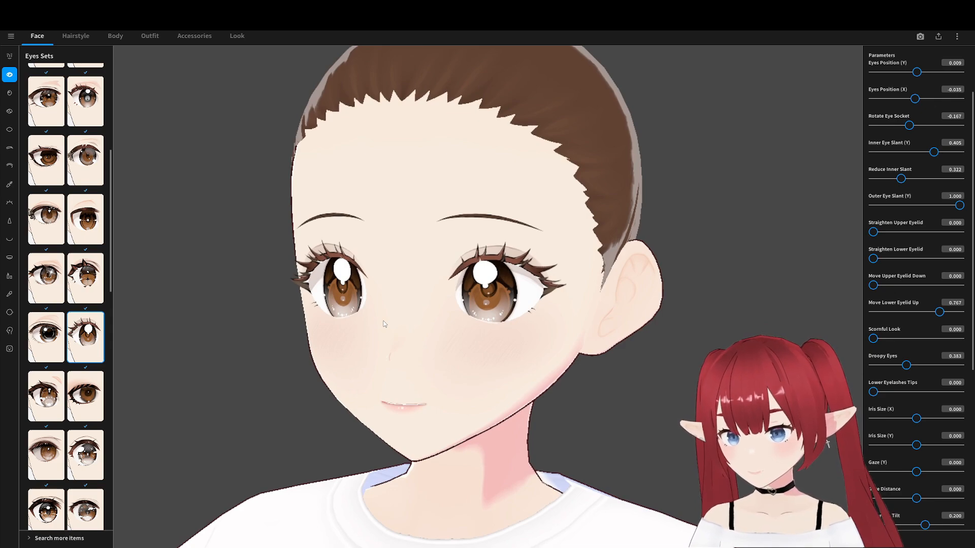
# Set Move Lower Eyelid Up to 0.463, raise Straighten Upper Eyelid to about halfway and reduce Outer Eye Slant (Y).
pyautogui.scroll(-15, 85, 285)
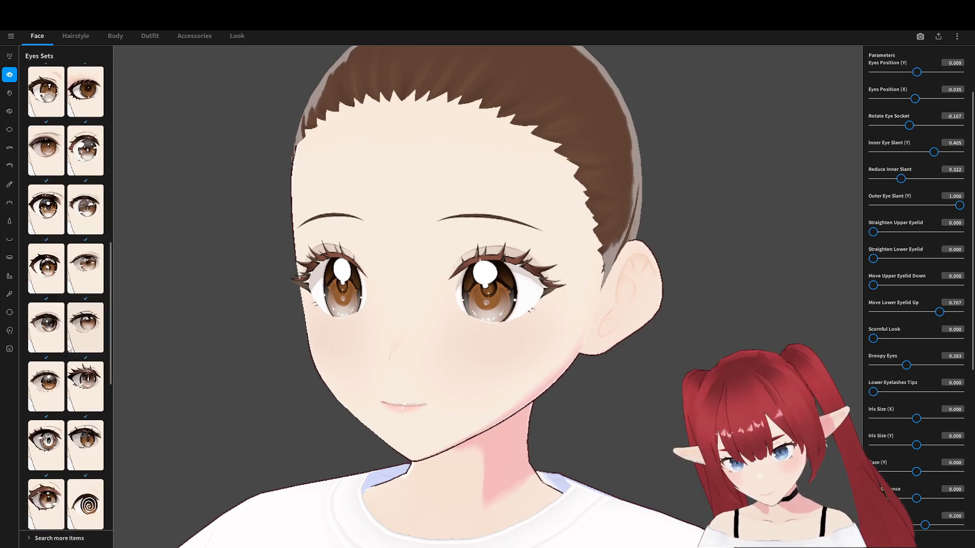
pyautogui.moveTo(939, 312); pyautogui.dragTo(913, 313)
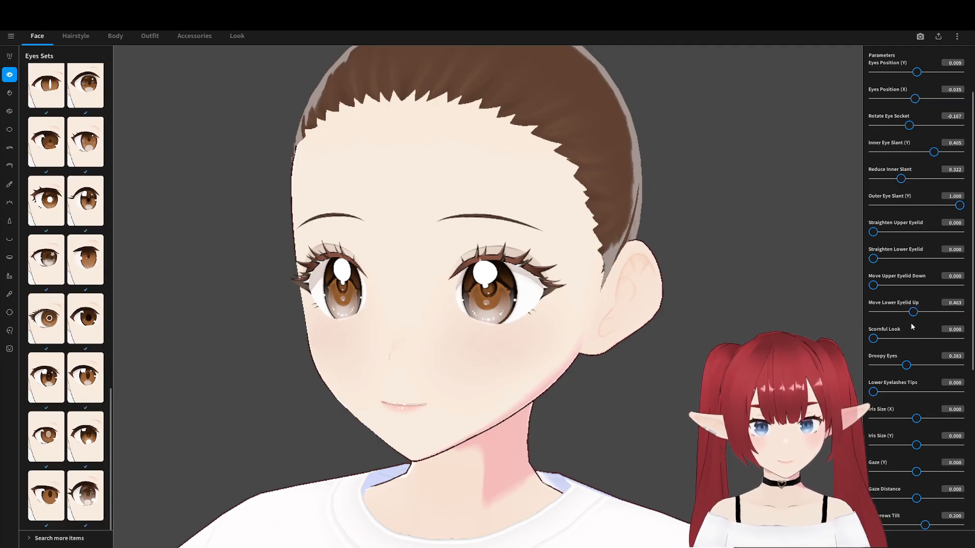
pyautogui.moveTo(873, 232); pyautogui.dragTo(916, 231)
pyautogui.moveTo(959, 205); pyautogui.dragTo(901, 185)
pyautogui.moveTo(153, 204)
pyautogui.mouseDown(button='right')
pyautogui.moveTo(236, 220)
pyautogui.moveTo(148, 222)
pyautogui.mouseUp(button='right')
pyautogui.scroll(-5, 935, 397)
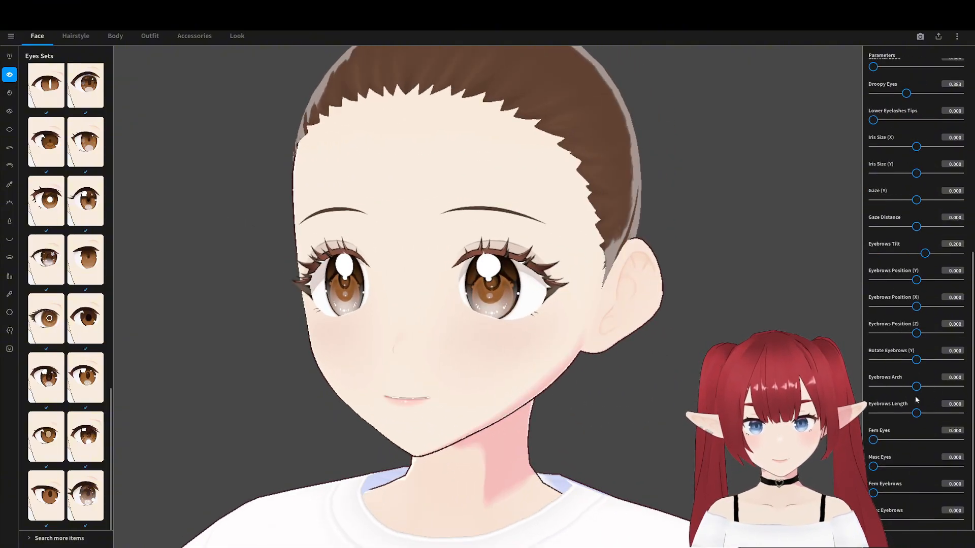
# Change the iris color of both eyes to light blue #88D4EF.
pyautogui.click(9, 96)
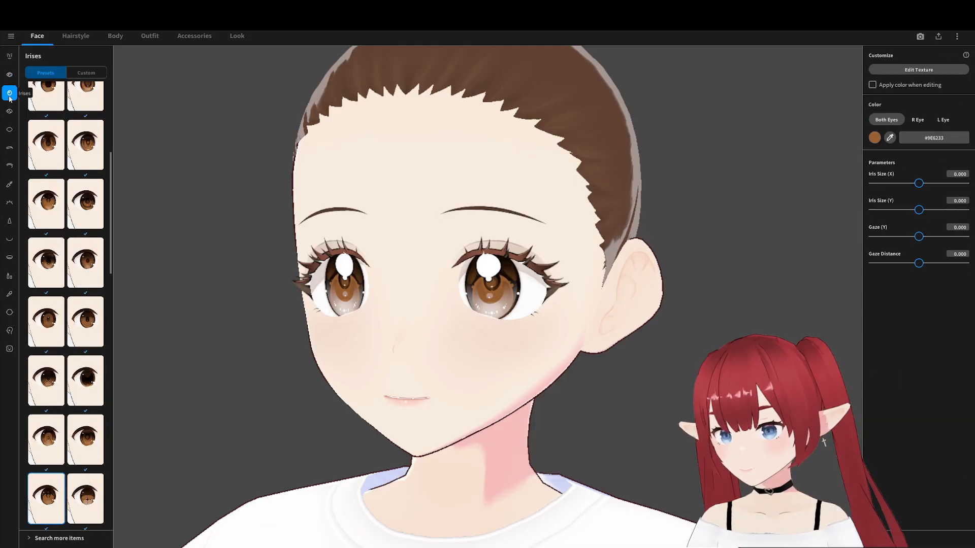
pyautogui.click(873, 141)
pyautogui.click(847, 133)
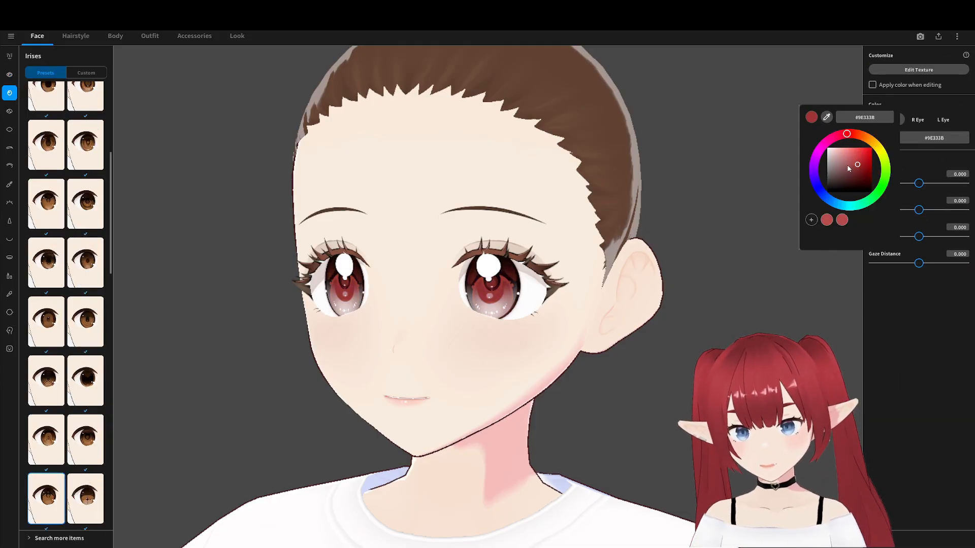
pyautogui.click(846, 164)
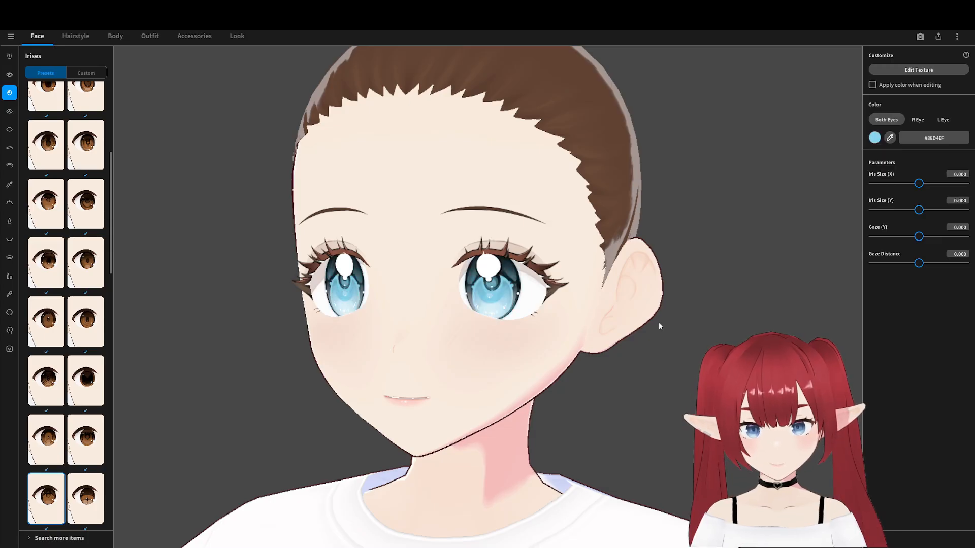
pyautogui.scroll(-3, 659, 322)
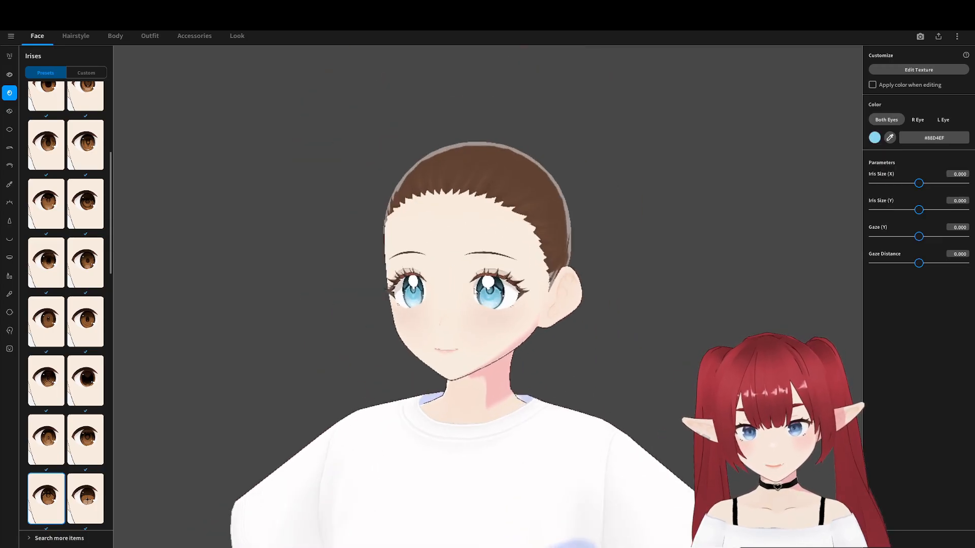
pyautogui.scroll(3, 470, 298)
# Set Iris Size (X) to -0.092, Iris Size (Y) to -0.042, Gaze (Y) to -0.308 and Gaze Distance to -0.208.
pyautogui.moveTo(919, 184); pyautogui.dragTo(871, 210)
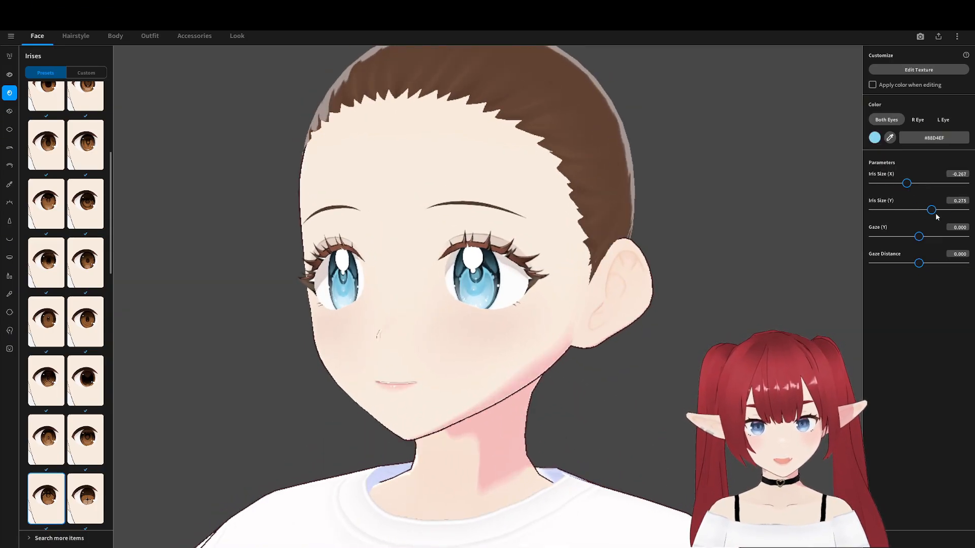
pyautogui.click(871, 184)
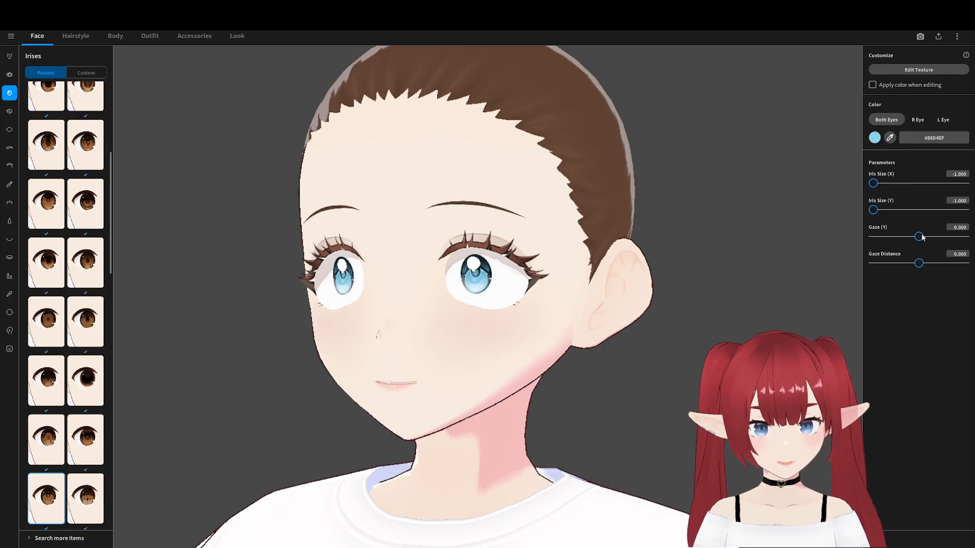
pyautogui.moveTo(920, 237)
pyautogui.mouseDown()
pyautogui.moveTo(882, 237)
pyautogui.moveTo(905, 237)
pyautogui.mouseUp()
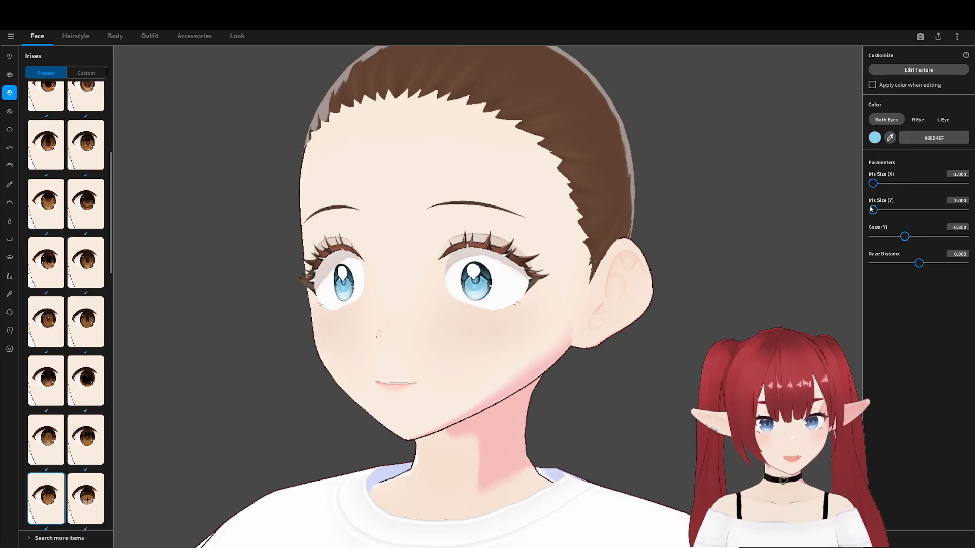
pyautogui.moveTo(872, 208); pyautogui.dragTo(912, 210)
pyautogui.moveTo(873, 184); pyautogui.dragTo(916, 184)
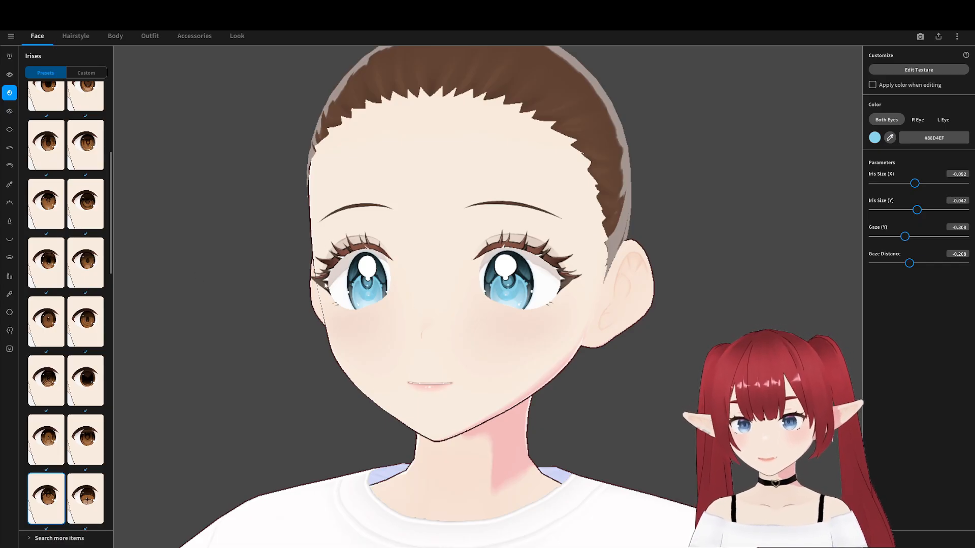
# Open the iris texture for editing and add a new layer above the default design.
pyautogui.click(900, 71)
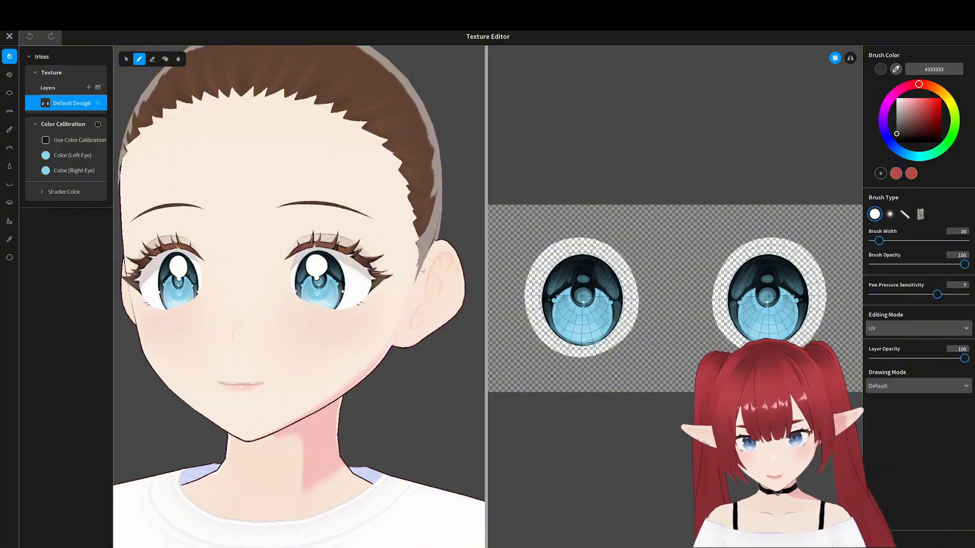
pyautogui.scroll(2, 574, 302)
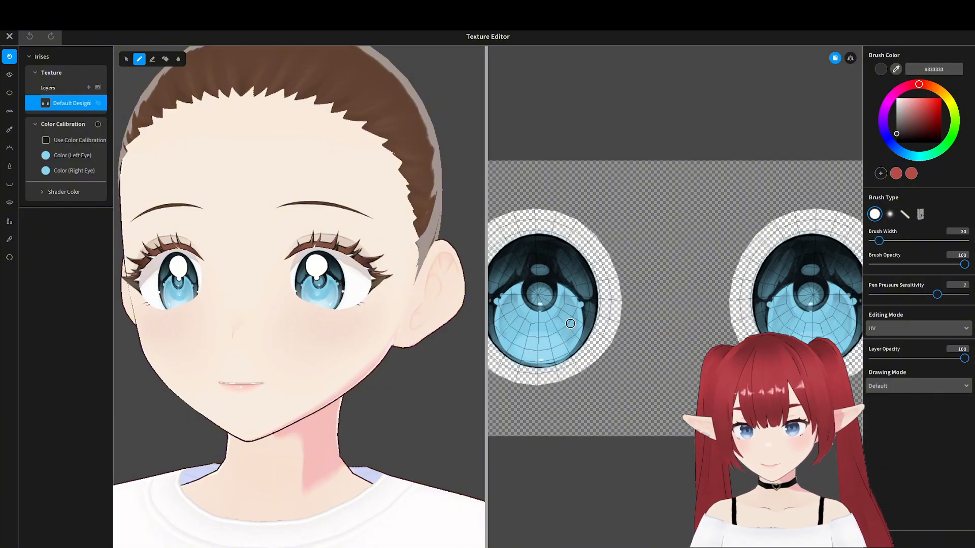
pyautogui.moveTo(562, 315); pyautogui.dragTo(540, 284, button='middle')
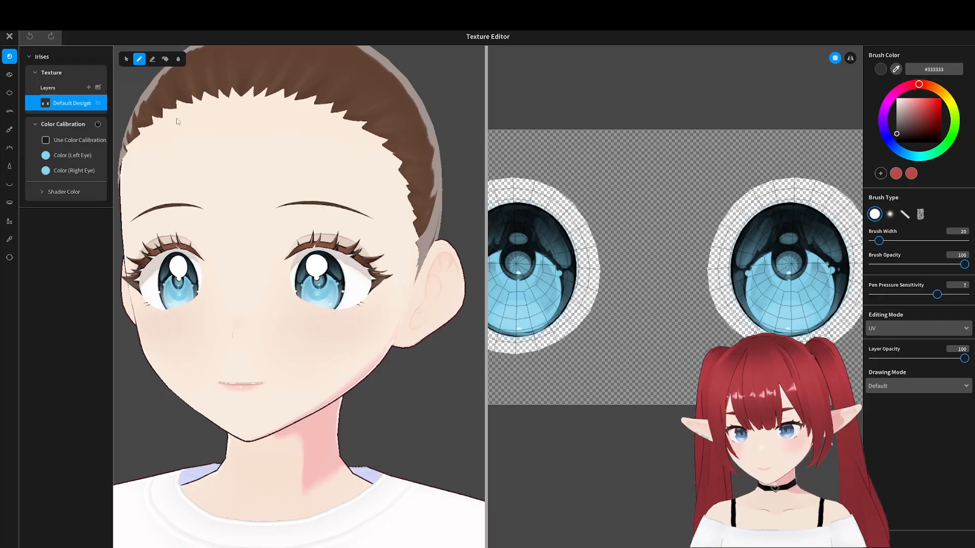
pyautogui.click(89, 88)
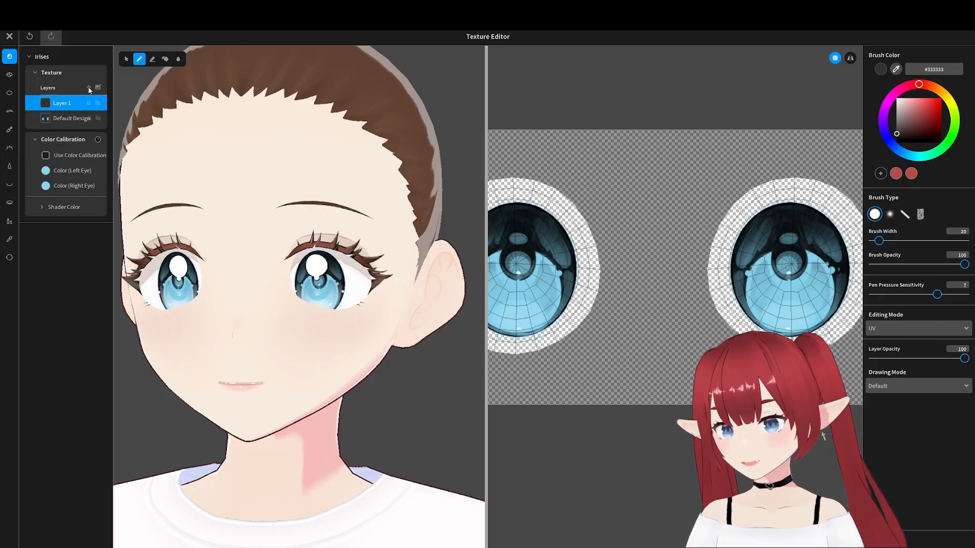
# Paint a soft #EAEAEA glow across the lower part of one iris on the new layer, using brush width 57.
pyautogui.moveTo(540, 257)
pyautogui.mouseDown(button='middle')
pyautogui.moveTo(591, 269)
pyautogui.moveTo(587, 297)
pyautogui.moveTo(696, 268)
pyautogui.mouseUp(button='middle')
pyautogui.scroll(3, 587, 296)
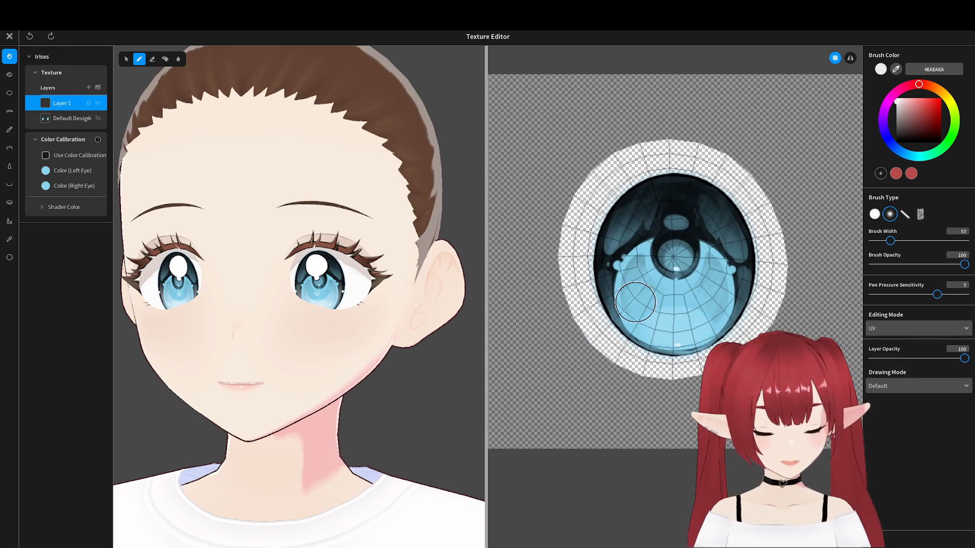
pyautogui.moveTo(625, 304)
pyautogui.mouseDown()
pyautogui.moveTo(686, 335)
pyautogui.moveTo(698, 313)
pyautogui.mouseUp()
pyautogui.scroll(-1, 671, 304)
pyautogui.moveTo(215, 299); pyautogui.dragTo(235, 298, button='right')
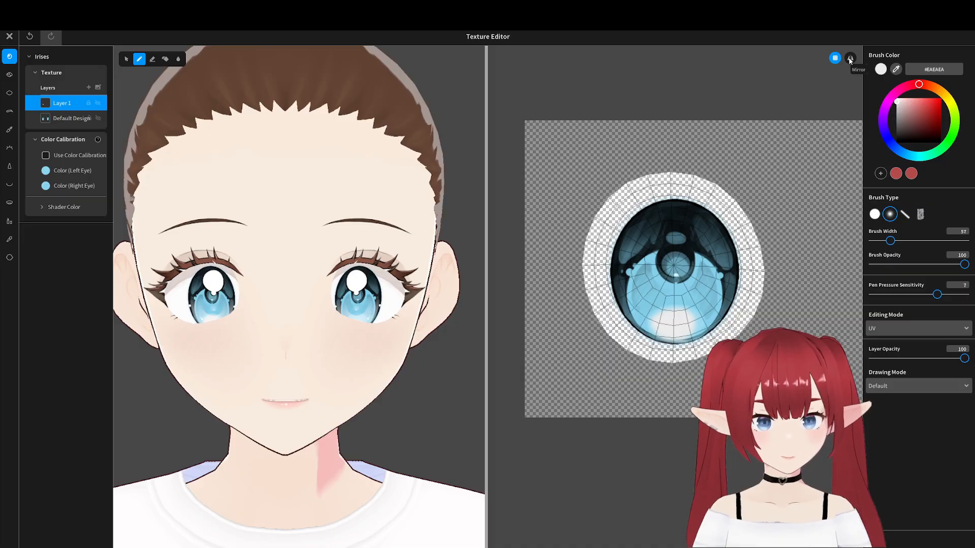
# Undo the soft glow and paint a solid, mirrored #EAEAEA patch across the lower part of both irises, using brush width 57.
pyautogui.hotkey('ctrl', 'z')
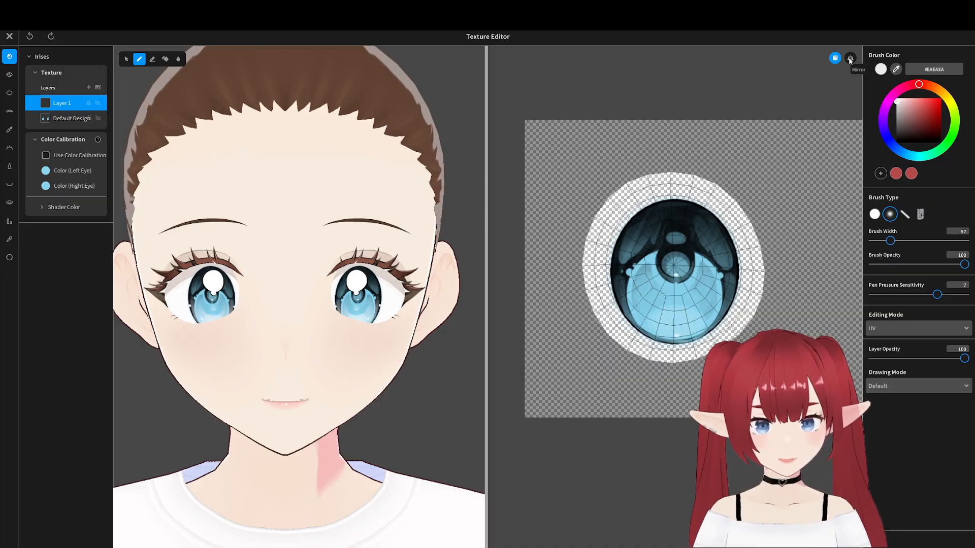
pyautogui.click(850, 59)
pyautogui.click(874, 214)
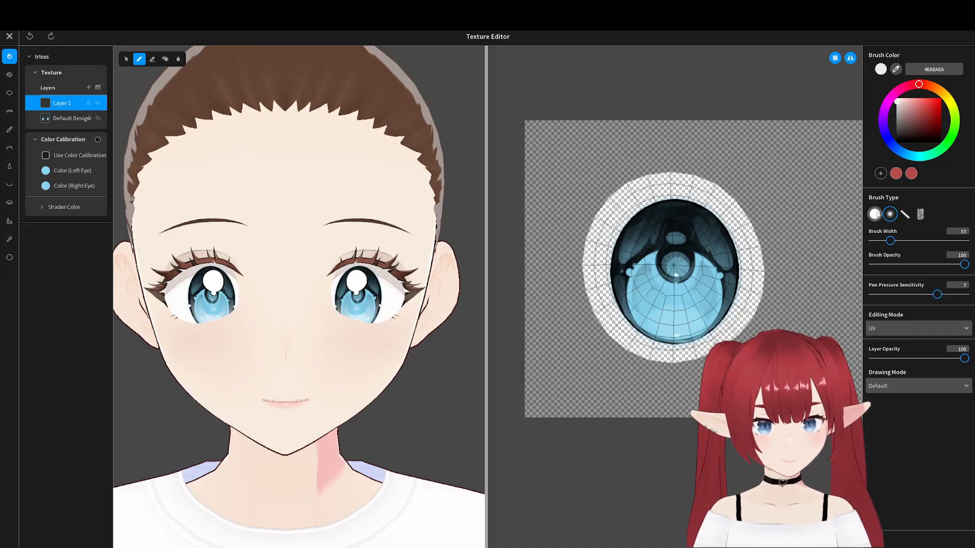
pyautogui.moveTo(683, 319)
pyautogui.mouseDown()
pyautogui.moveTo(664, 323)
pyautogui.moveTo(688, 322)
pyautogui.mouseUp()
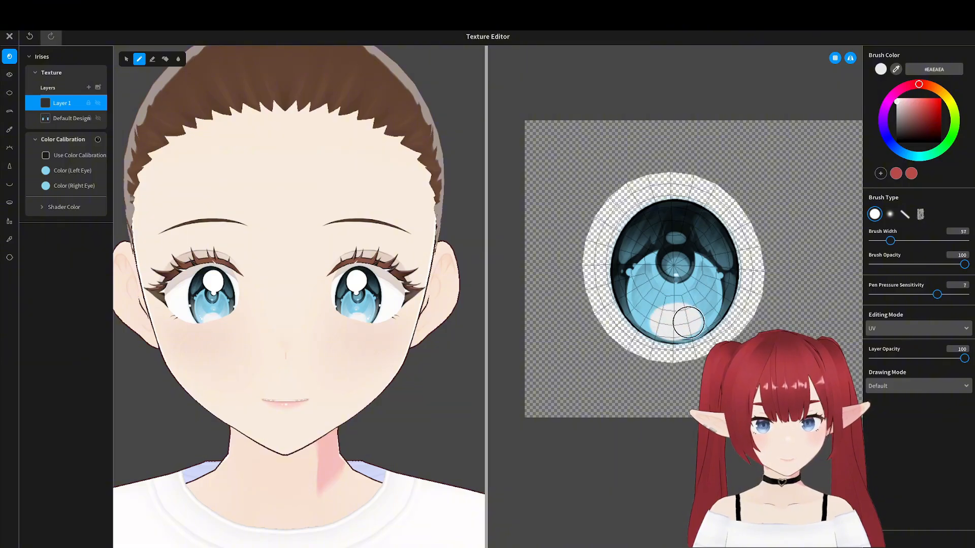
pyautogui.scroll(-2, 665, 320)
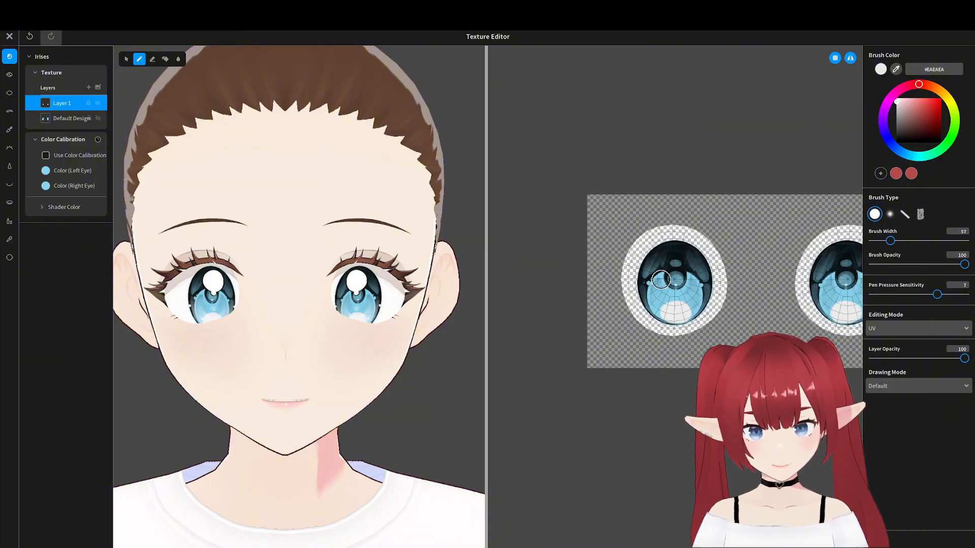
pyautogui.moveTo(721, 274); pyautogui.dragTo(677, 286, button='middle')
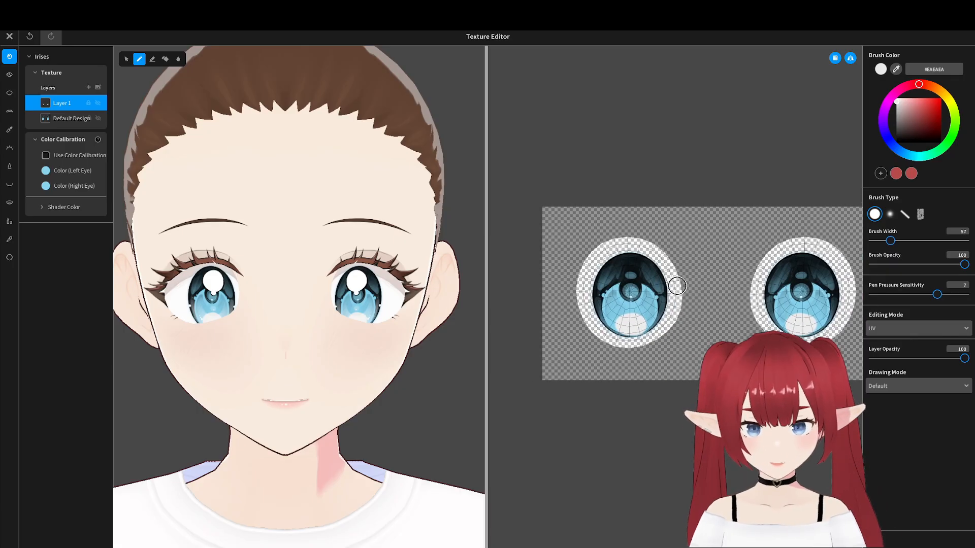
# Turn mirroring off and try a stroke with the textured brush down the side of one iris.
pyautogui.scroll(2, 792, 104)
pyautogui.click(851, 58)
pyautogui.click(907, 216)
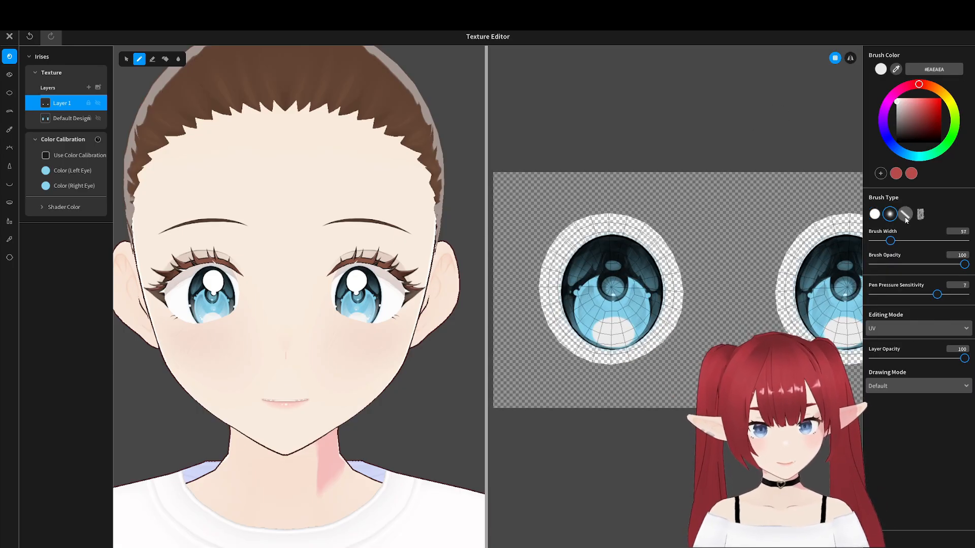
pyautogui.click(920, 215)
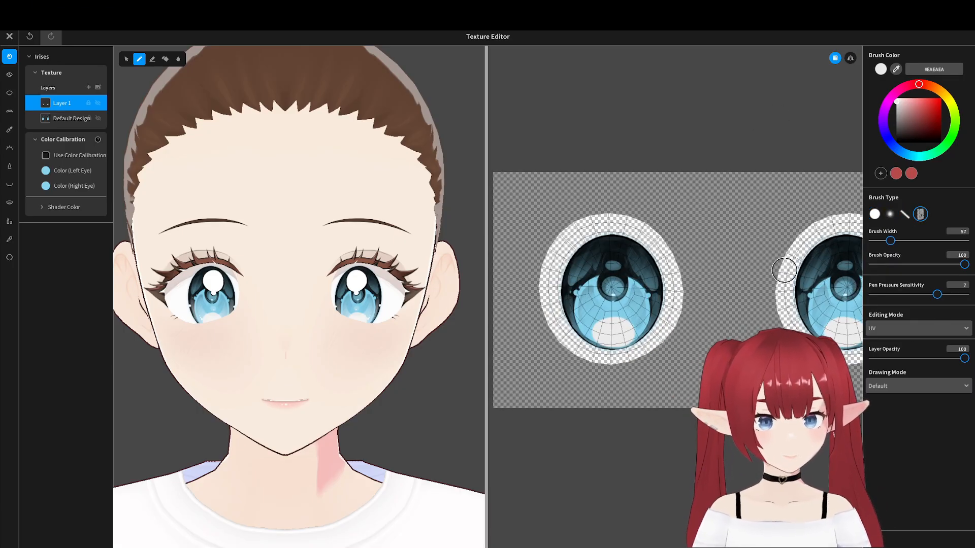
pyautogui.moveTo(654, 279); pyautogui.dragTo(648, 324)
pyautogui.hotkey('ctrl', 'z')
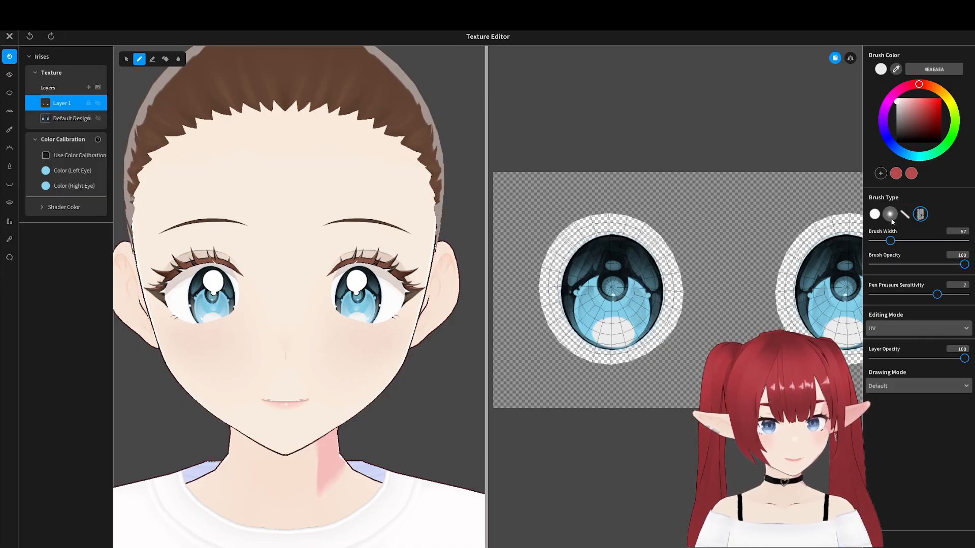
# Try a long diagonal stroke with the slanted line brush across one iris.
pyautogui.click(891, 215)
pyautogui.click(905, 214)
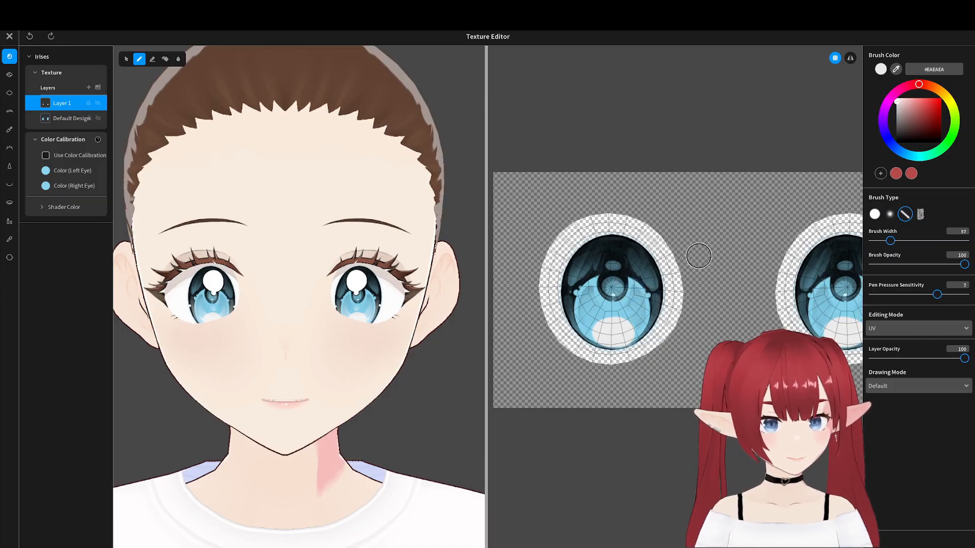
pyautogui.moveTo(698, 228); pyautogui.dragTo(580, 280)
pyautogui.hotkey('ctrl', 'z')
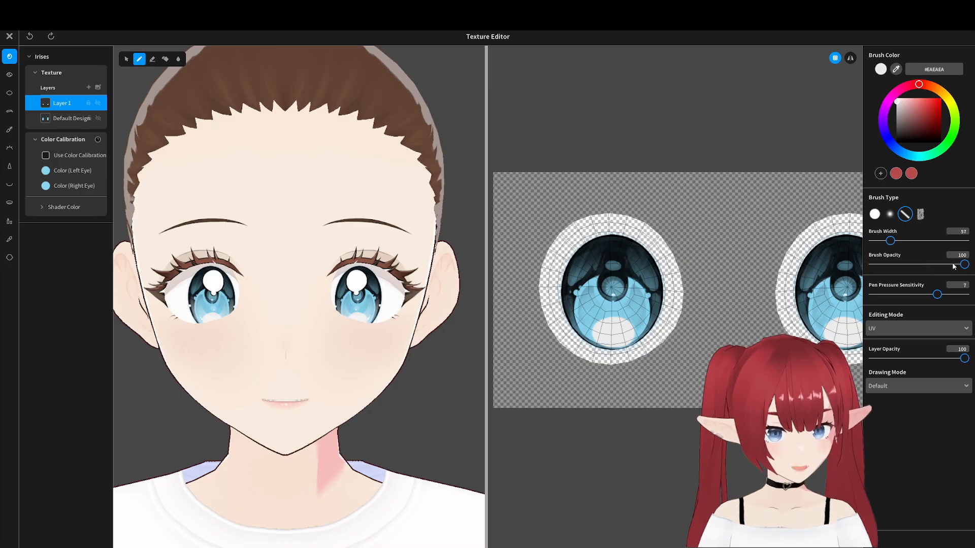
pyautogui.moveTo(963, 265)
pyautogui.mouseDown()
pyautogui.moveTo(938, 272)
pyautogui.moveTo(965, 269)
pyautogui.mouseUp()
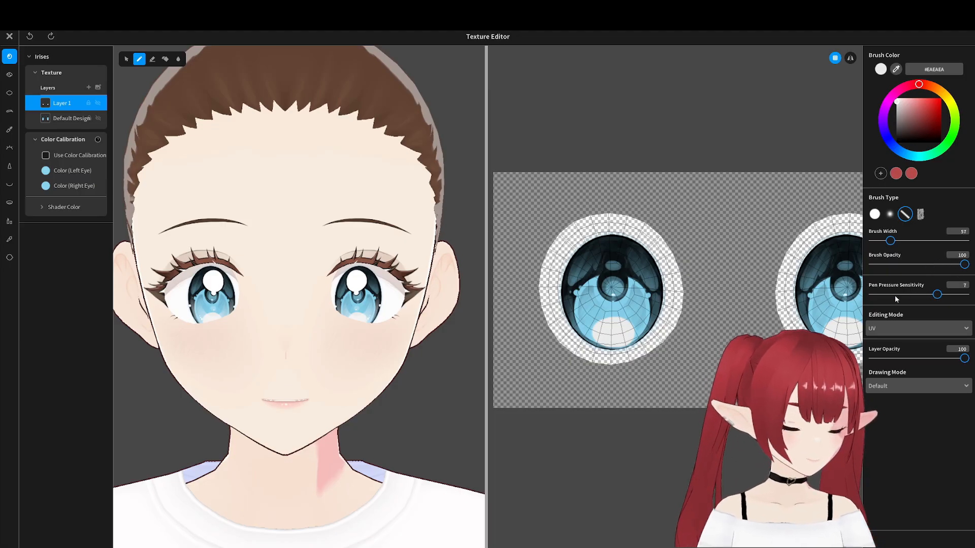
pyautogui.click(909, 386)
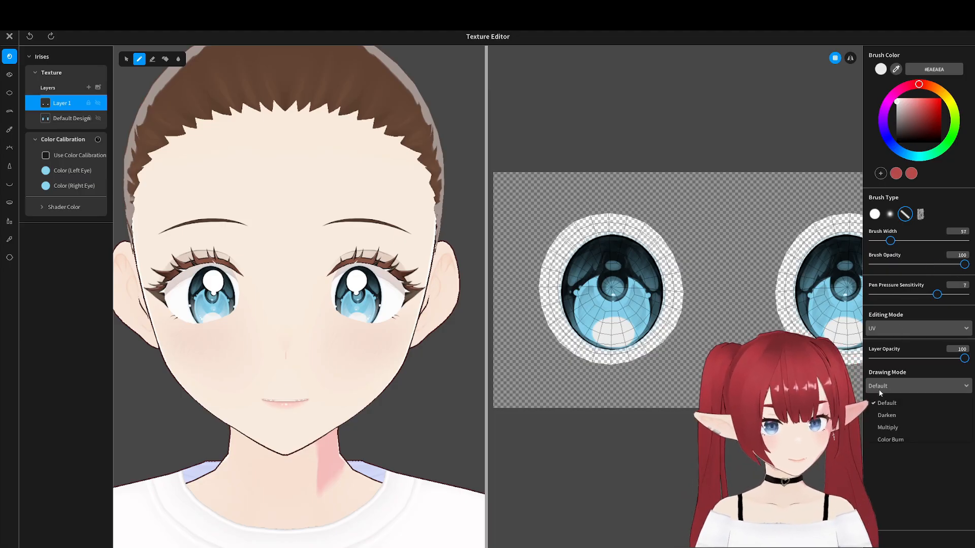
pyautogui.click(912, 384)
pyautogui.click(889, 327)
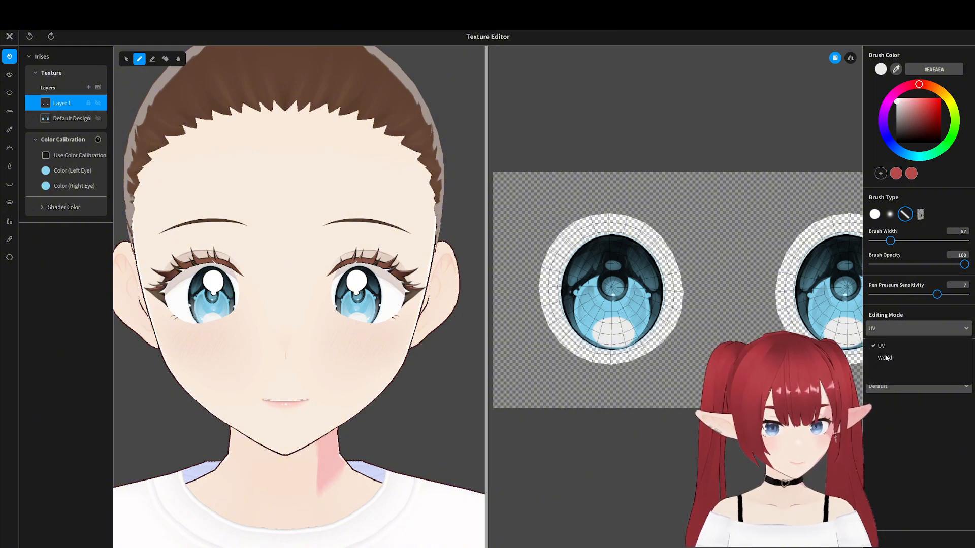
pyautogui.click(890, 327)
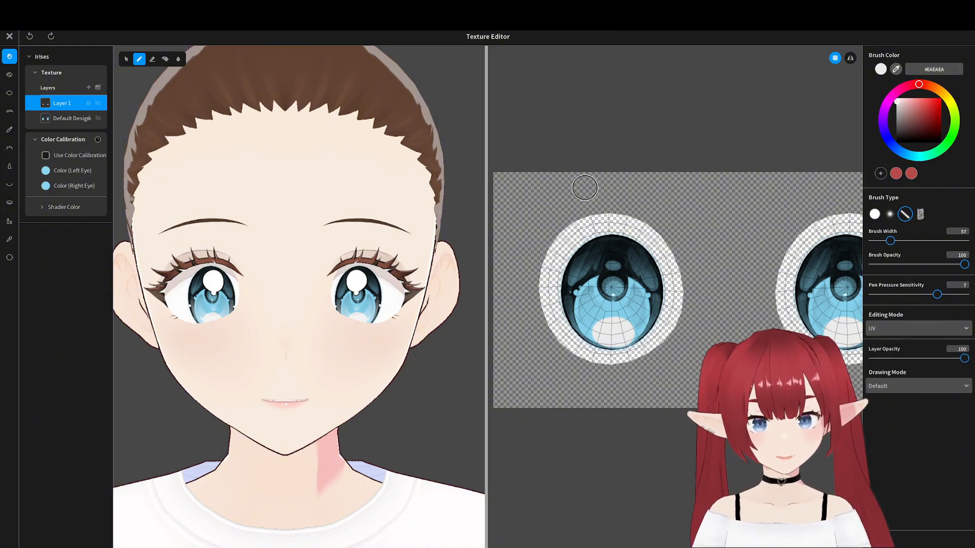
# Sample the dark shade #152225 from the upper part of the iris as the brush color.
pyautogui.press('e')
pyautogui.click(896, 69)
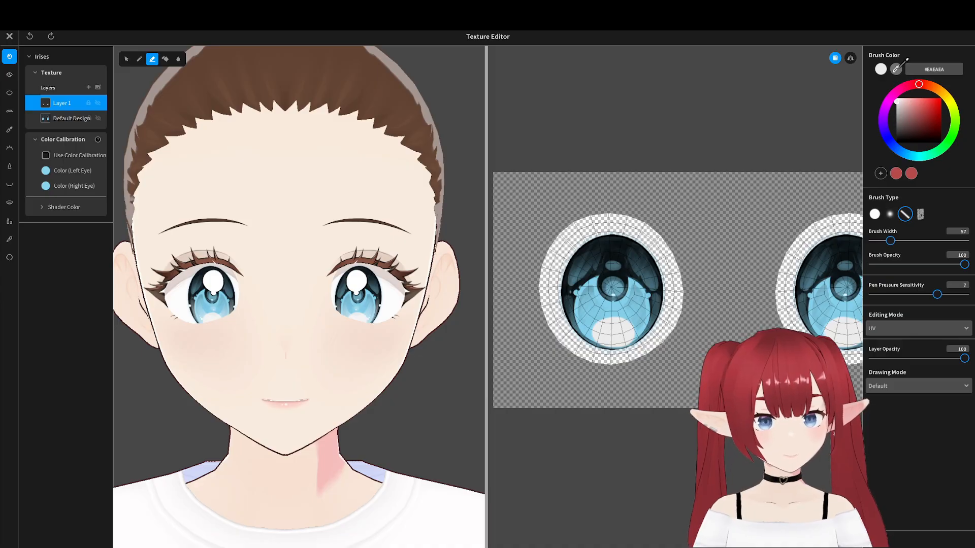
pyautogui.click(632, 253)
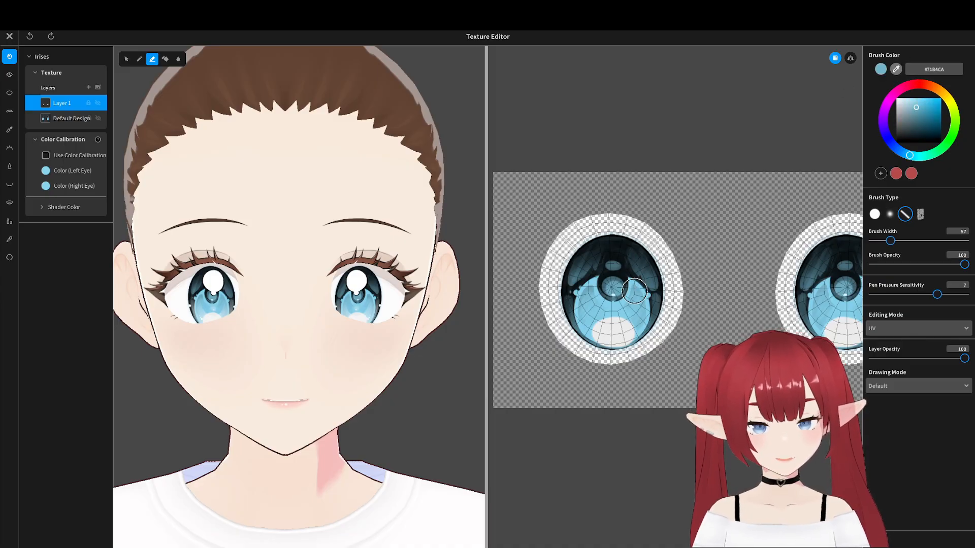
pyautogui.click(630, 254)
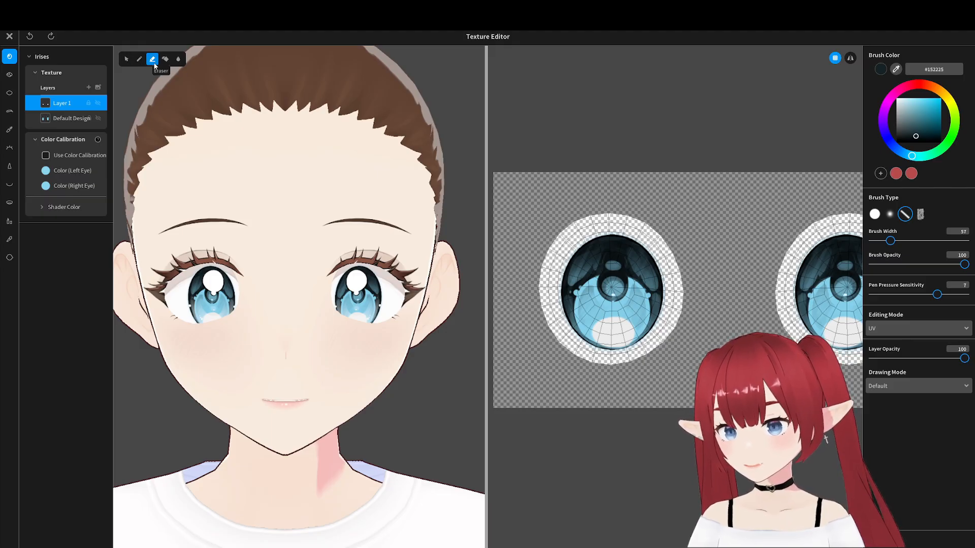
# Blur the upper edge of the pale patch on one iris with the soft brush at width 26.
pyautogui.click(178, 59)
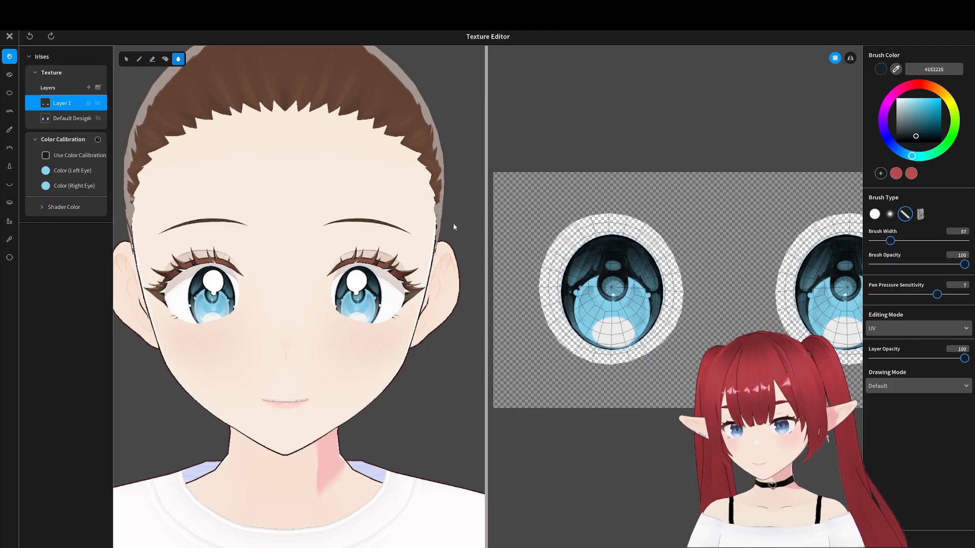
pyautogui.scroll(5, 584, 325)
pyautogui.scroll(5, 680, 290)
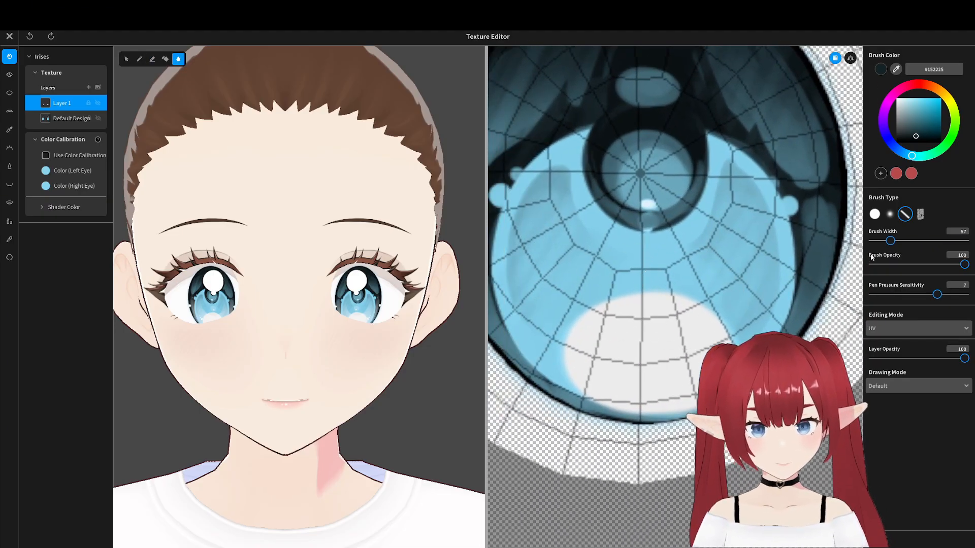
pyautogui.click(890, 215)
pyautogui.moveTo(596, 293)
pyautogui.mouseDown()
pyautogui.moveTo(681, 292)
pyautogui.moveTo(560, 356)
pyautogui.moveTo(703, 312)
pyautogui.mouseUp()
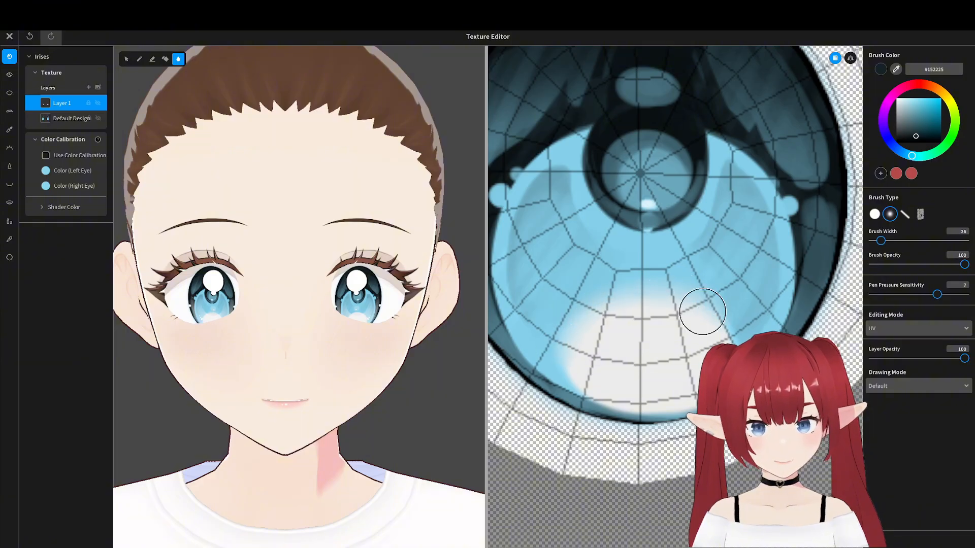
pyautogui.scroll(-3, 325, 341)
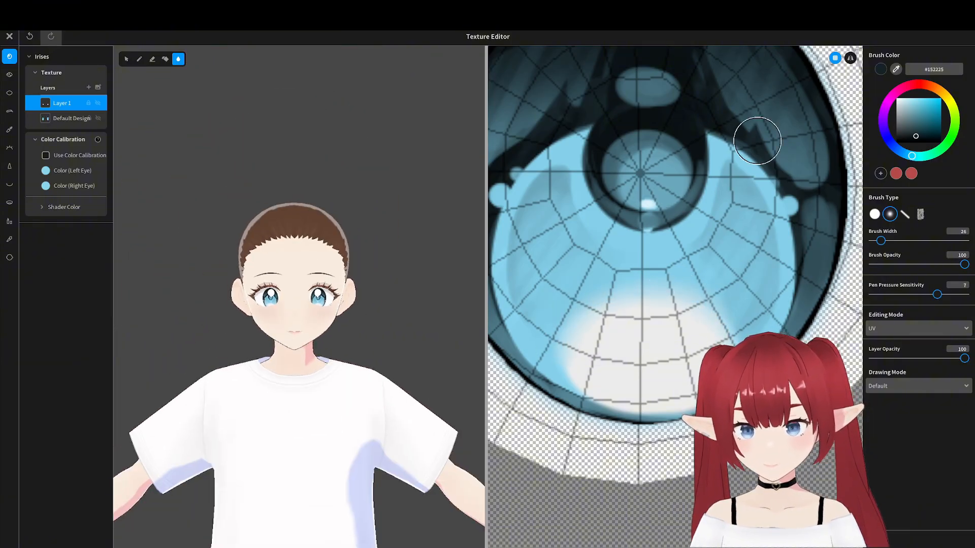
# Try to soften the outline of the mirrored eye highlights by blurring their edges at brush width 26.
pyautogui.click(9, 74)
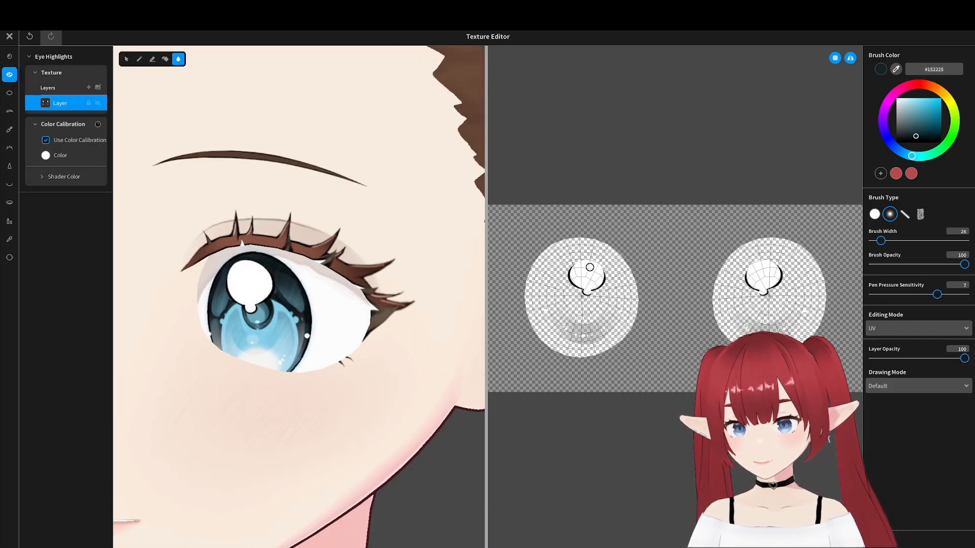
pyautogui.moveTo(577, 265); pyautogui.dragTo(740, 261, button='middle')
pyautogui.scroll(-1, 627, 280)
pyautogui.scroll(8, 617, 285)
pyautogui.scroll(-1, 604, 289)
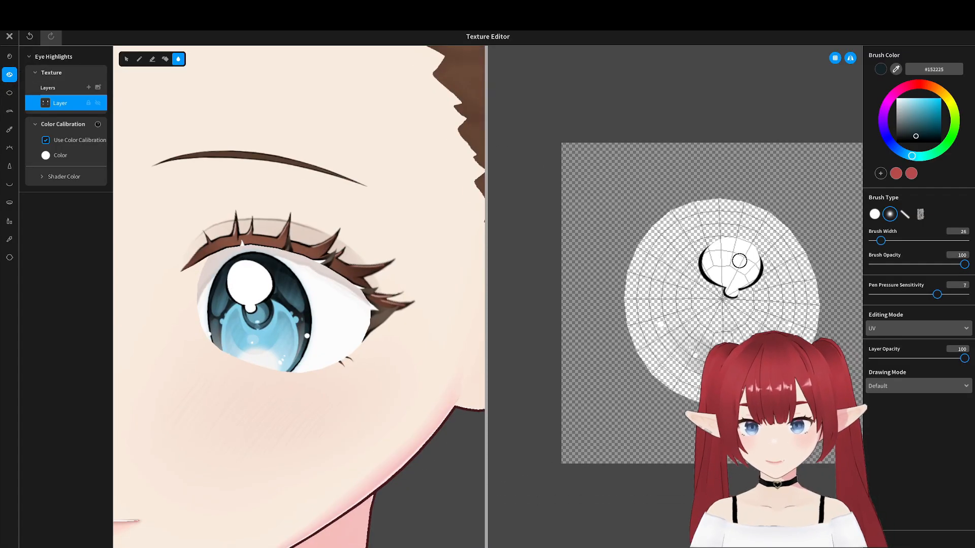
pyautogui.keyDown('alt'); pyautogui.click(717, 272); pyautogui.keyUp('alt')
pyautogui.moveTo(717, 282)
pyautogui.mouseDown()
pyautogui.moveTo(698, 262)
pyautogui.moveTo(723, 245)
pyautogui.mouseUp()
pyautogui.moveTo(735, 286); pyautogui.dragTo(761, 259)
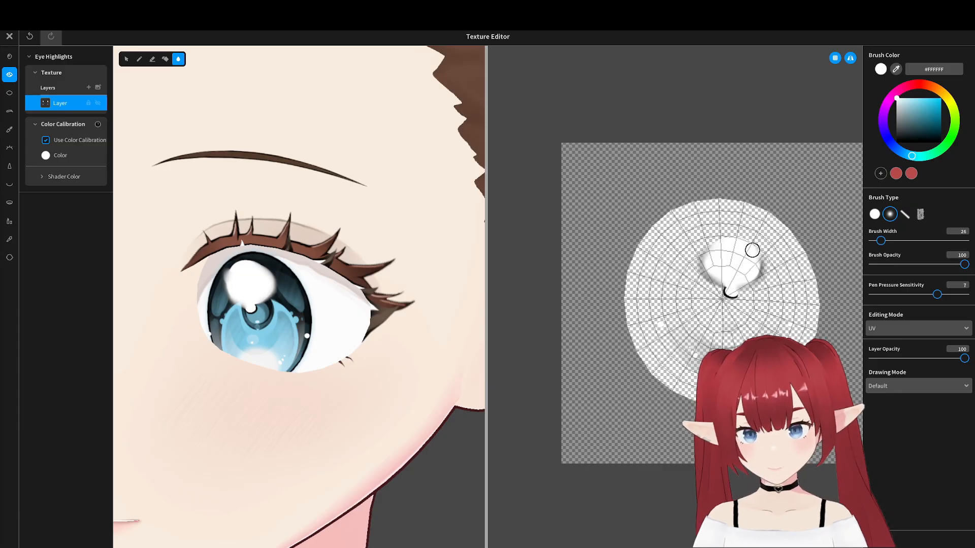
pyautogui.moveTo(753, 250); pyautogui.dragTo(708, 253)
pyautogui.scroll(-5, 357, 305)
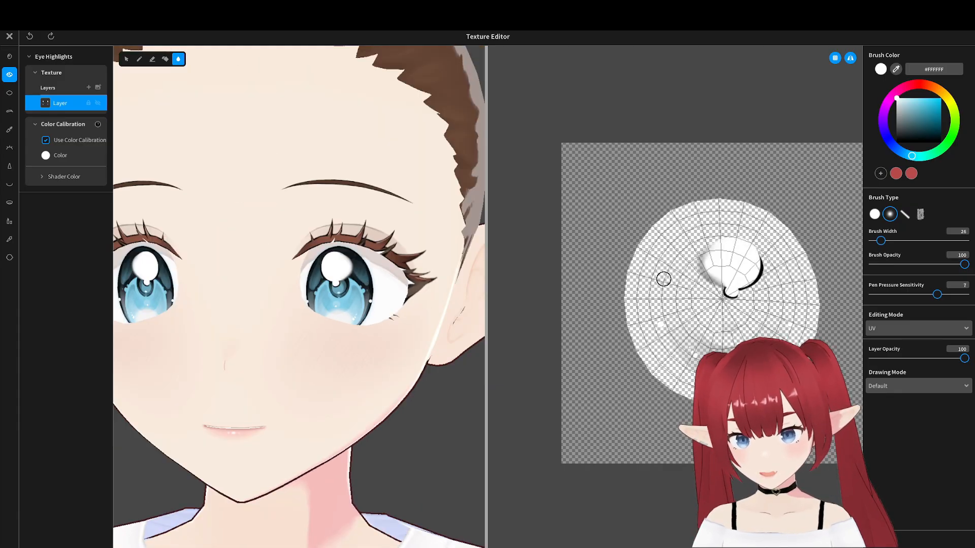
pyautogui.scroll(-5, 411, 293)
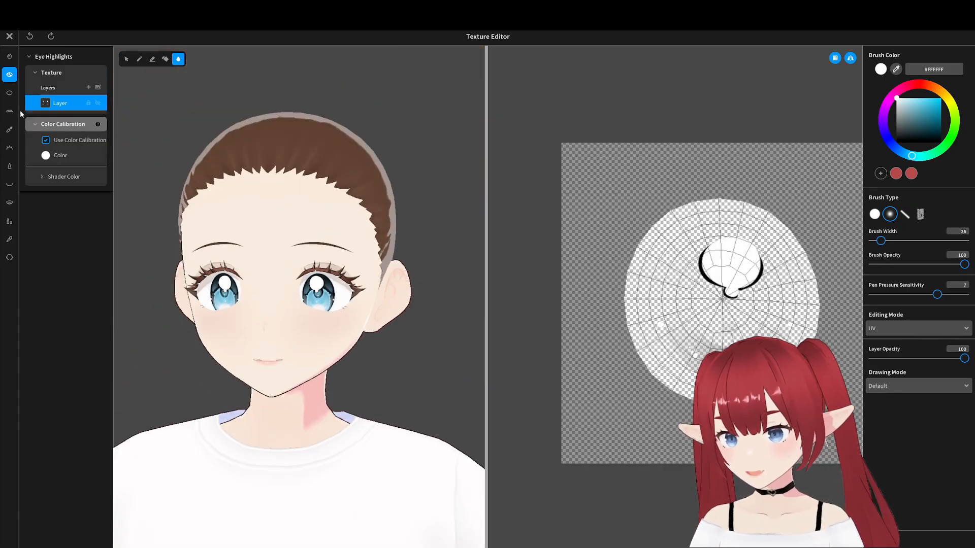
# Look through the eyebrow, eyeliner, eyelash, nose and skin textures.
pyautogui.click(10, 112)
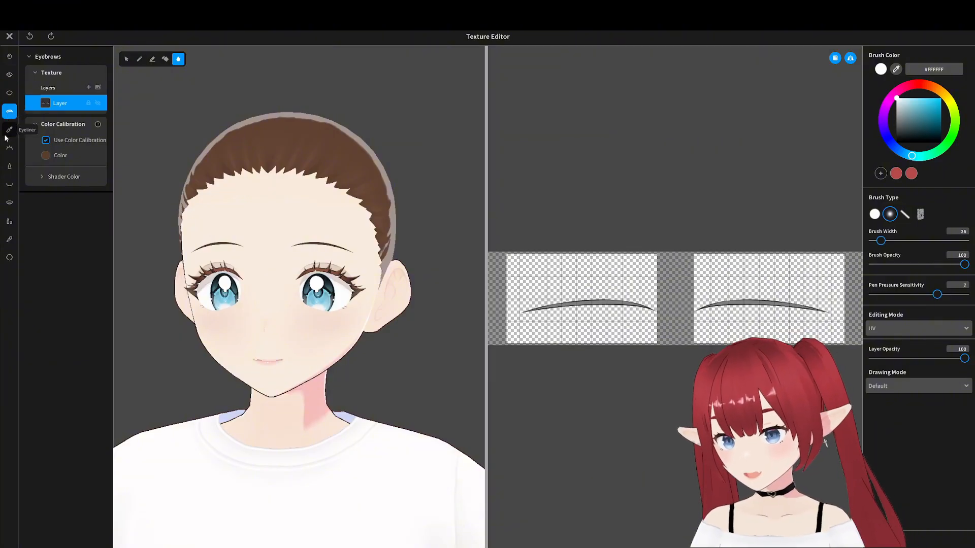
pyautogui.click(10, 131)
pyautogui.click(9, 148)
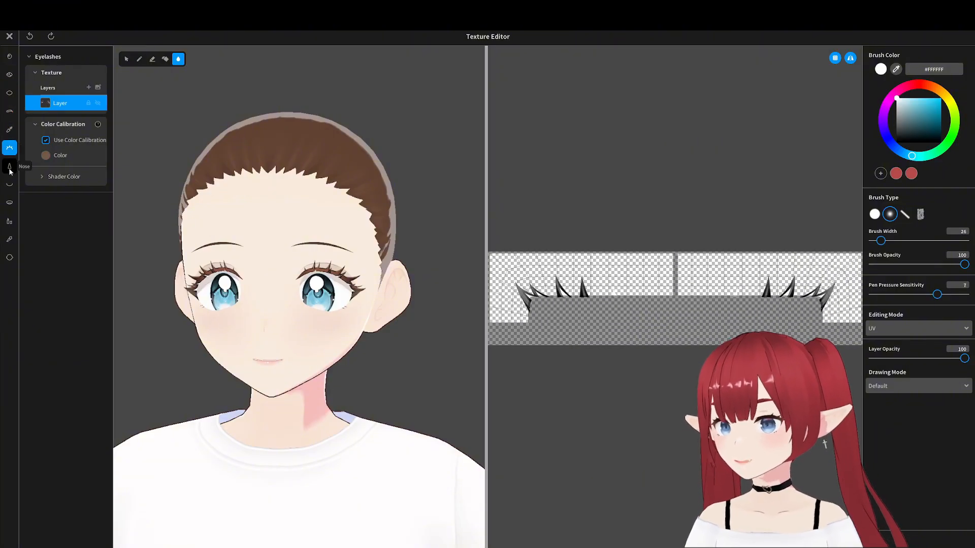
pyautogui.click(9, 166)
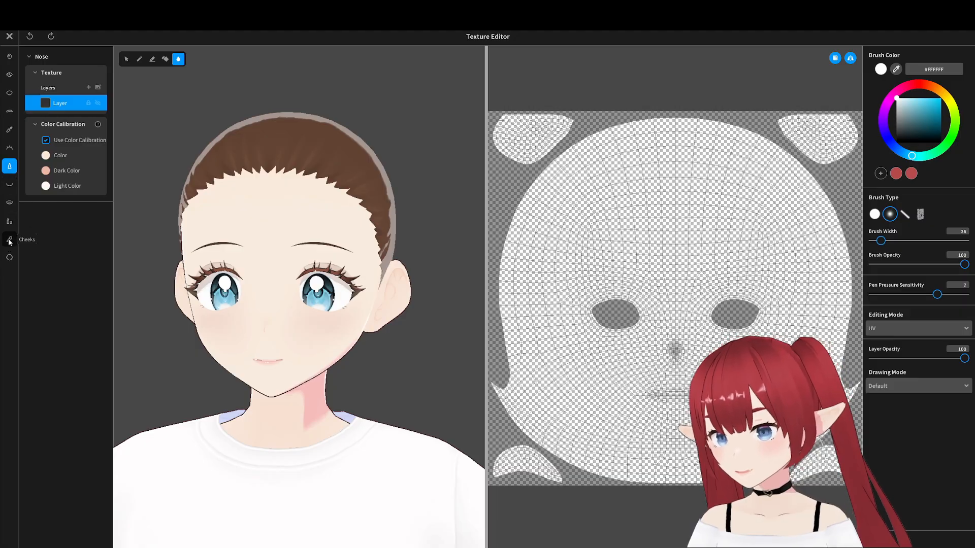
pyautogui.click(9, 257)
# Close the texture editor, saving the edited Irises and Eye Highlights as new items.
pyautogui.click(10, 36)
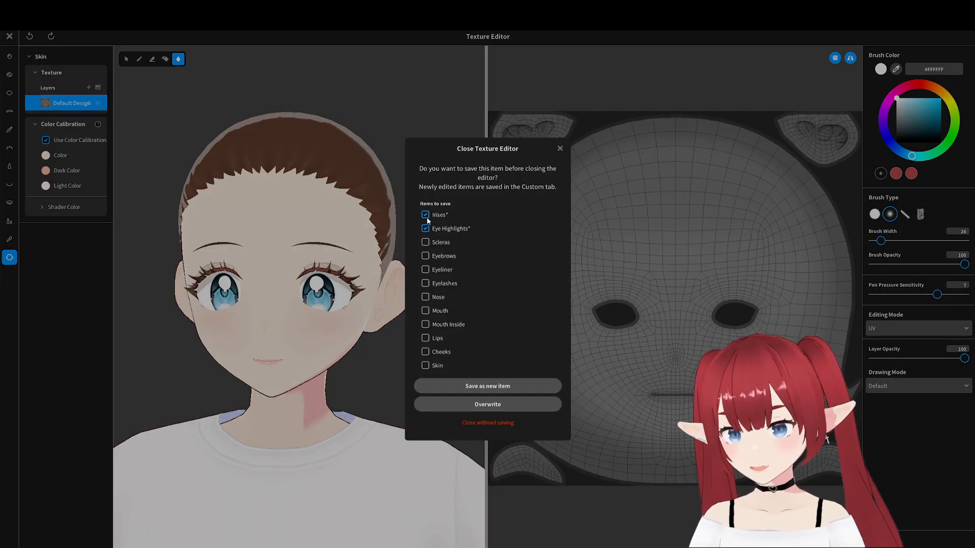
pyautogui.click(459, 387)
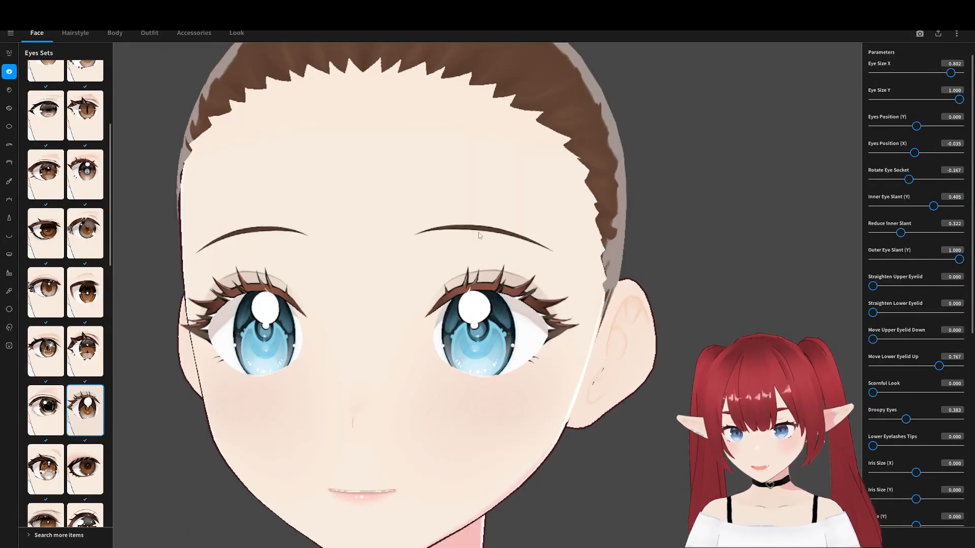
# Try several eyebrow presets and apply a flatter, slightly thicker pair with feathered inner ends.
pyautogui.click(10, 126)
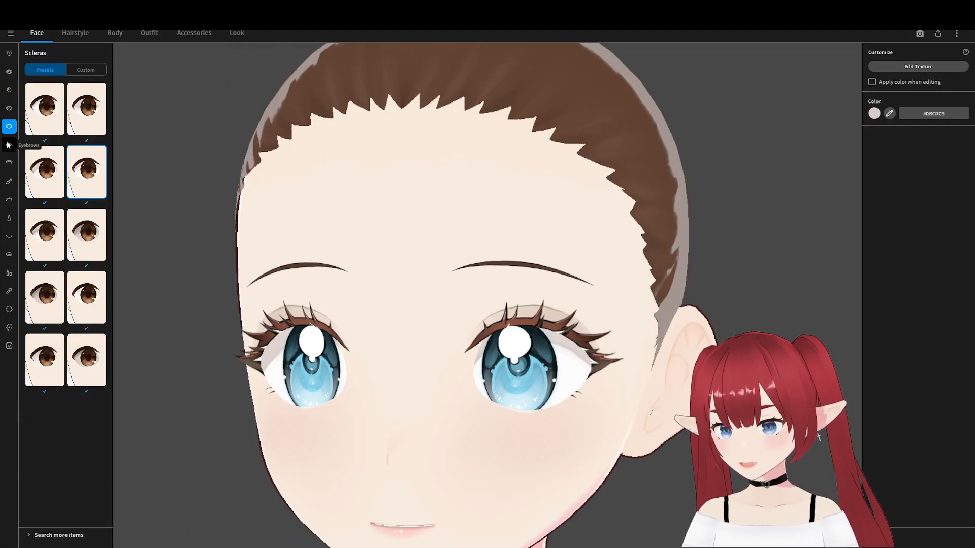
pyautogui.click(8, 145)
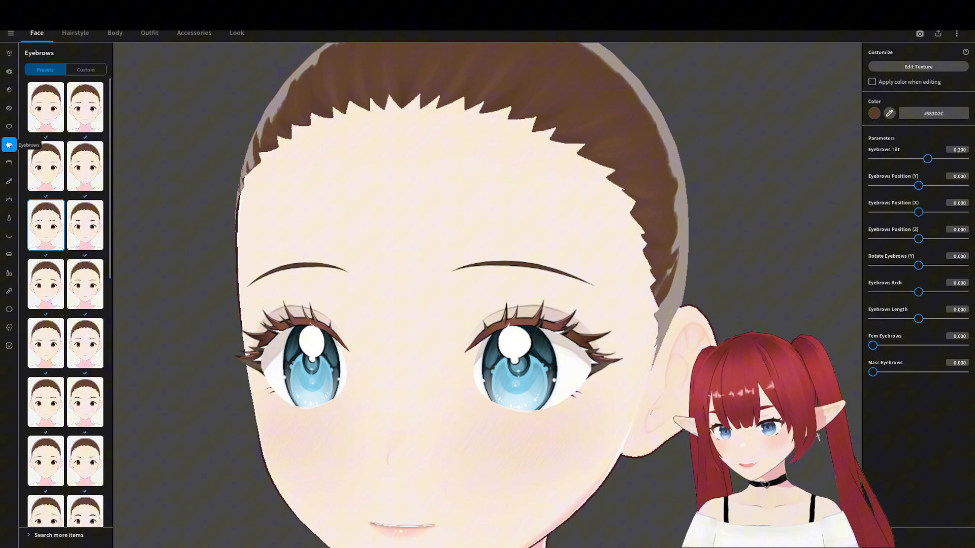
pyautogui.click(93, 234)
pyautogui.click(90, 285)
pyautogui.click(91, 337)
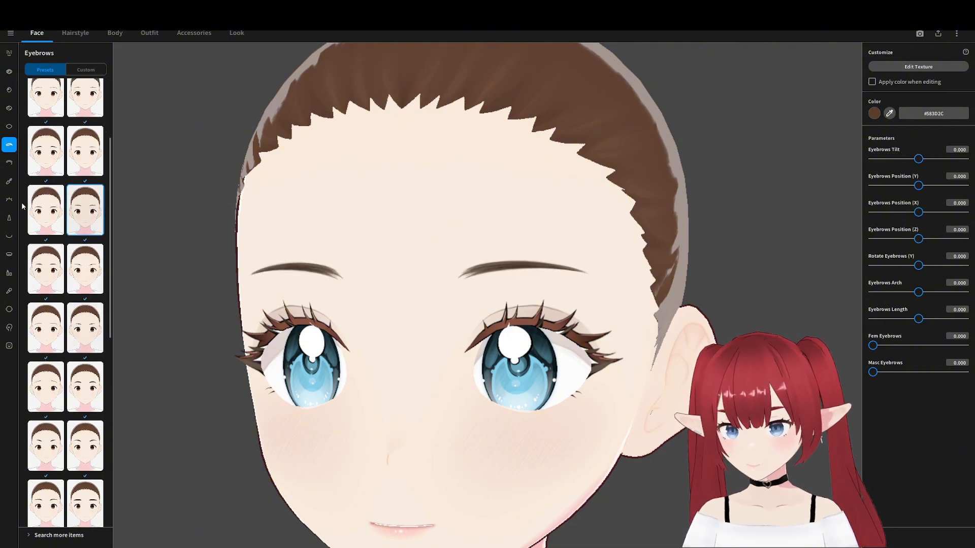
# Try several eyelid presets and apply one with a soft, light crease above the eyes.
pyautogui.click(9, 163)
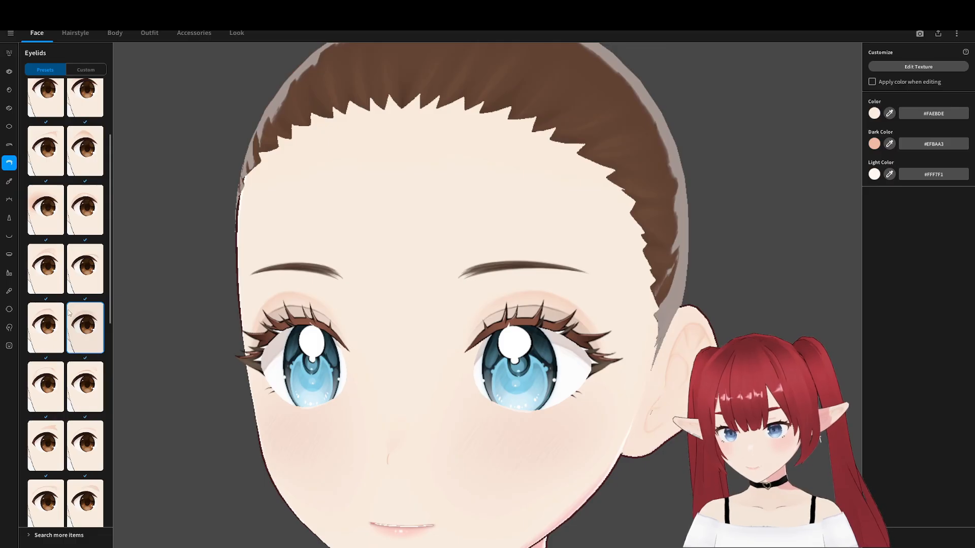
pyautogui.click(46, 327)
pyautogui.click(85, 387)
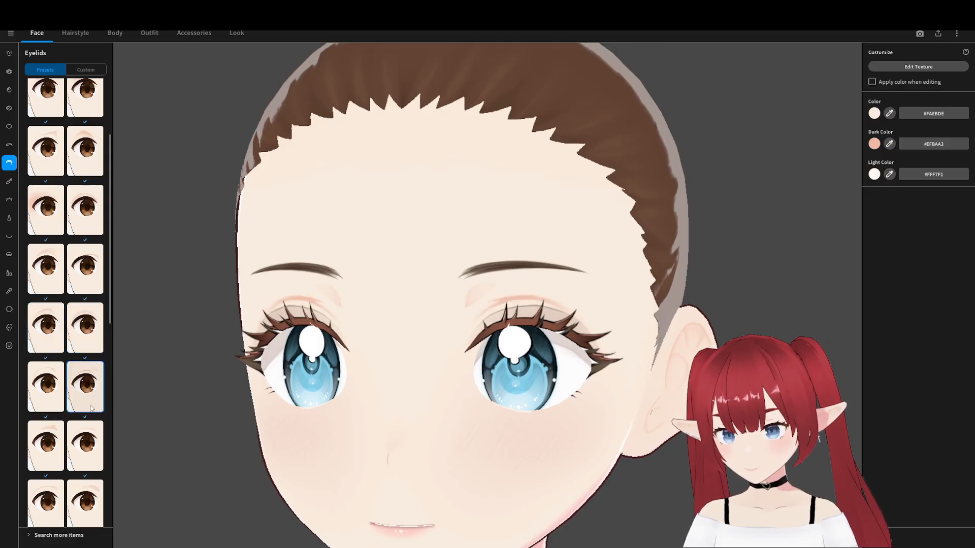
pyautogui.click(84, 442)
pyautogui.click(87, 276)
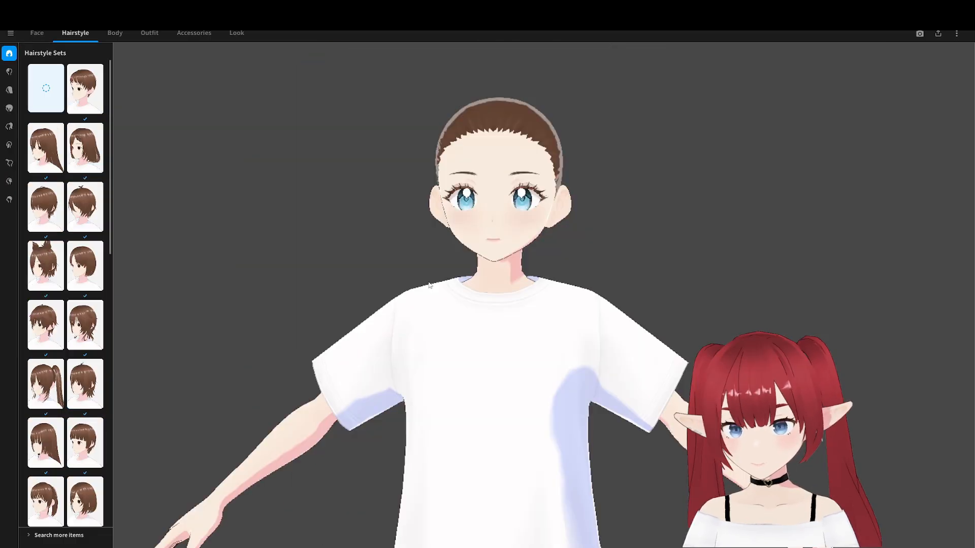
# Browse the hairstyle sets and the back and front hair presets, and apply the set with long twin ponytails and a curled ahoge.
pyautogui.scroll(10, 429, 285)
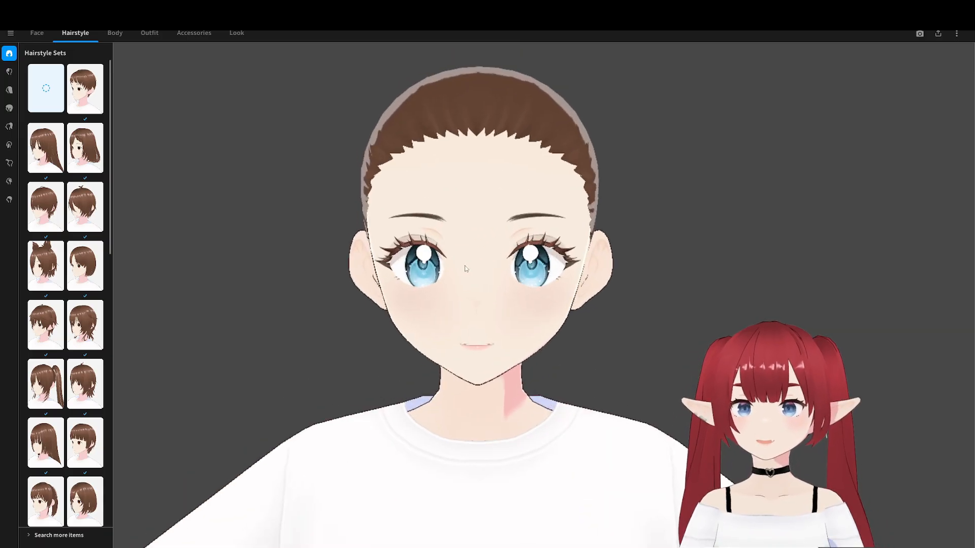
pyautogui.moveTo(465, 267); pyautogui.dragTo(438, 261)
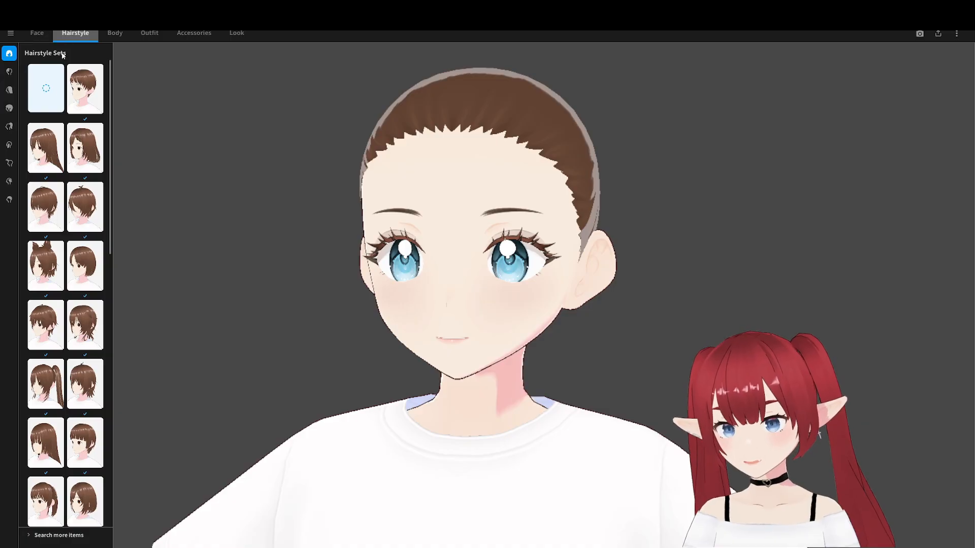
pyautogui.scroll(-10, 73, 358)
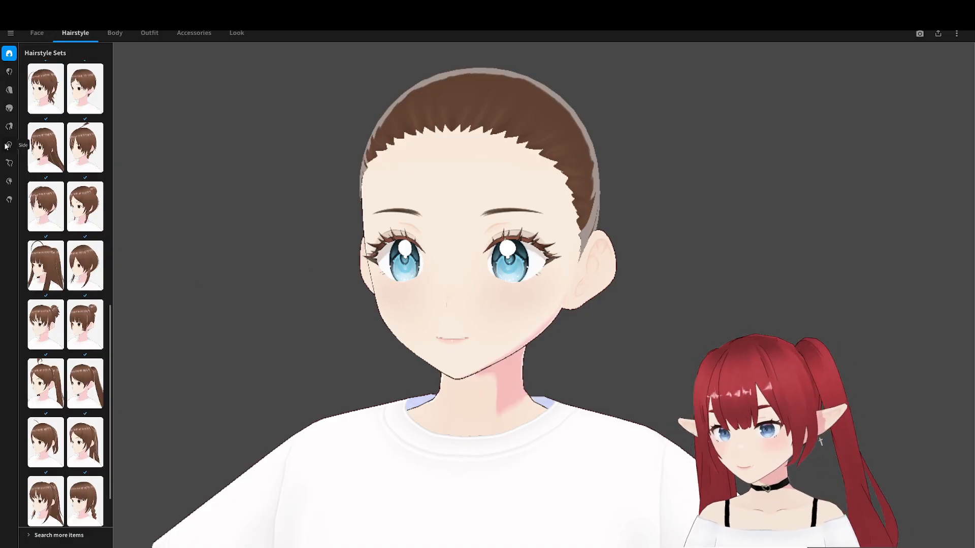
pyautogui.click(9, 90)
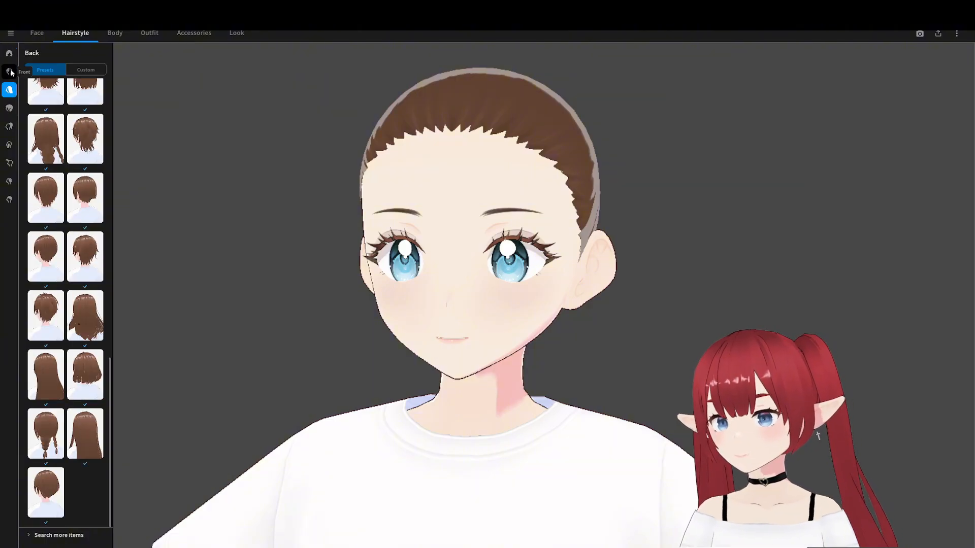
pyautogui.click(9, 71)
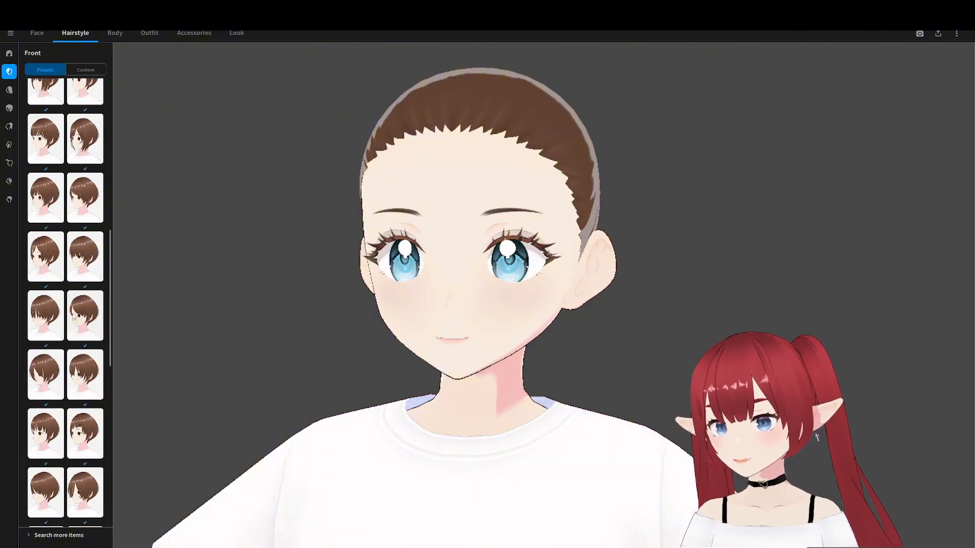
pyautogui.scroll(-3, 82, 388)
pyautogui.click(10, 53)
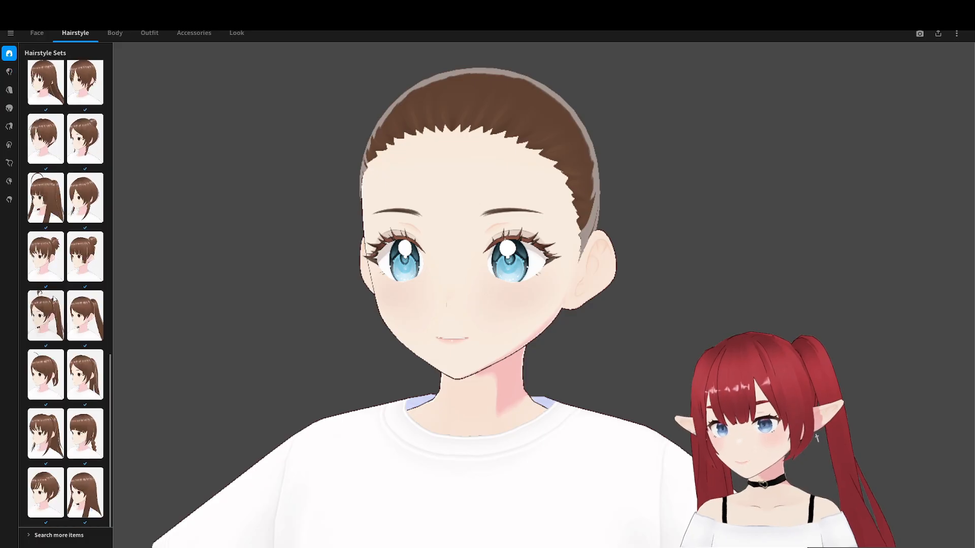
pyautogui.click(46, 314)
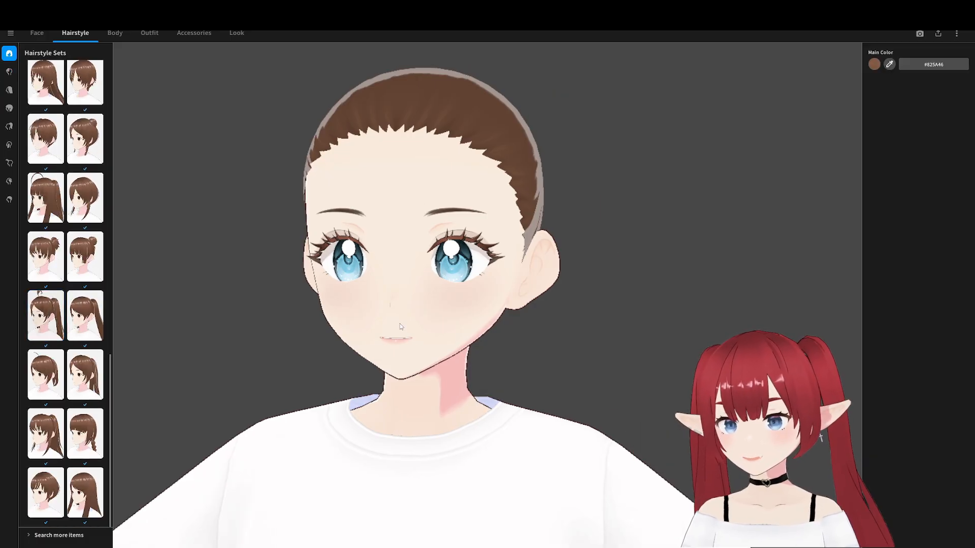
pyautogui.moveTo(502, 374); pyautogui.dragTo(417, 374, button='right')
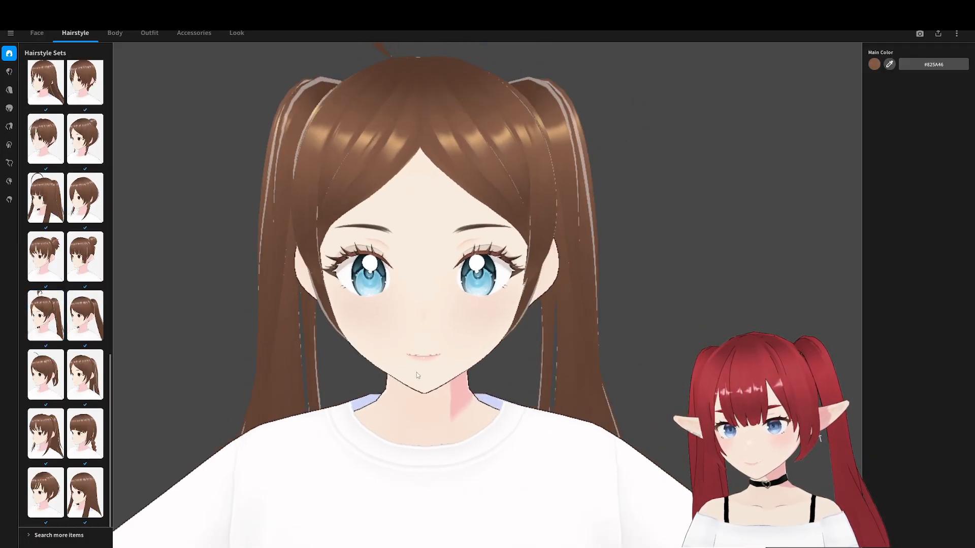
pyautogui.scroll(-5, 417, 375)
pyautogui.moveTo(472, 395)
pyautogui.mouseDown(button='right')
pyautogui.moveTo(431, 390)
pyautogui.moveTo(466, 389)
pyautogui.mouseUp(button='right')
# Set the hairstyle set's main color to the bright red #C32B3B.
pyautogui.click(874, 64)
pyautogui.click(850, 70)
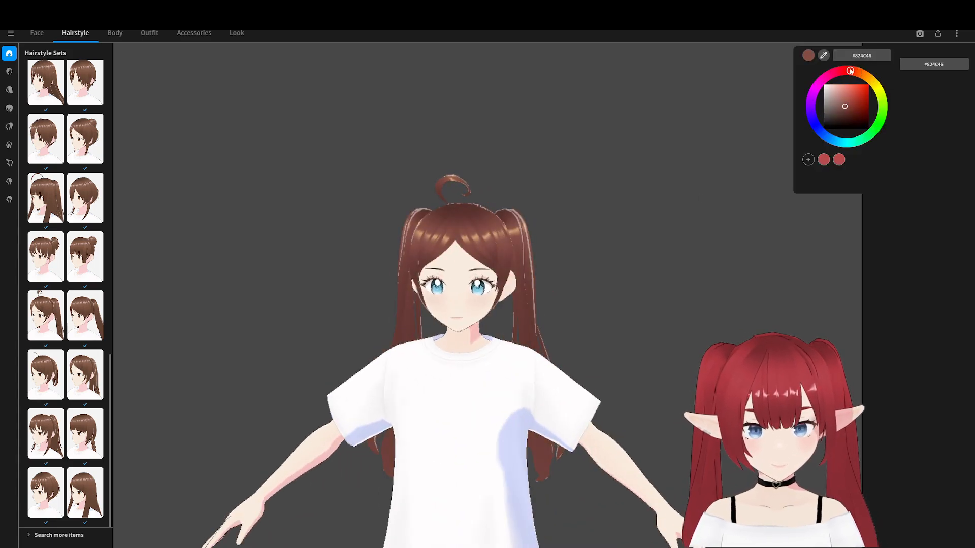
pyautogui.moveTo(856, 98); pyautogui.dragTo(859, 95)
pyautogui.click(843, 71)
pyautogui.click(227, 296)
pyautogui.moveTo(305, 302); pyautogui.dragTo(286, 303, button='right')
pyautogui.scroll(5, 287, 303)
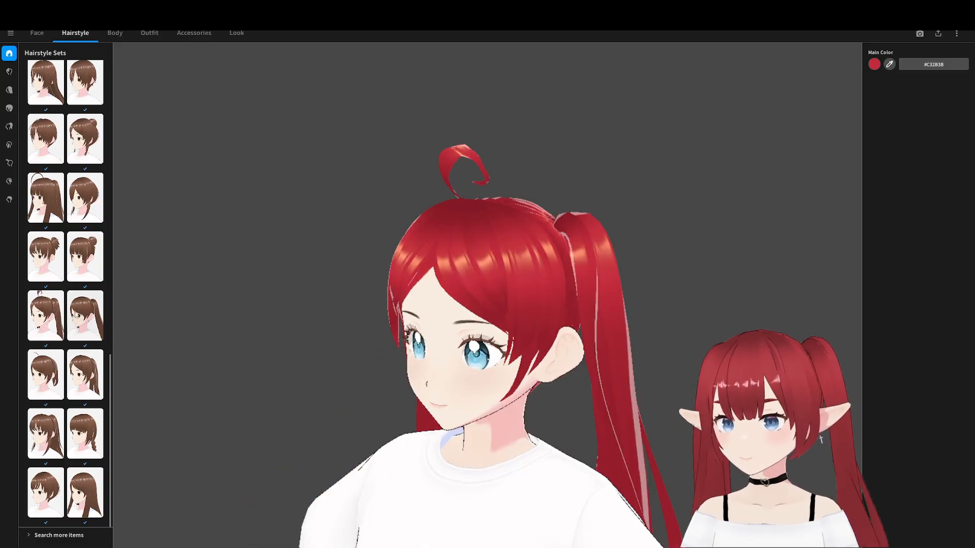
# Look through the remaining hairstyle sets and switch to the BOOTH marketplace's listing of items for the Back hair category.
pyautogui.scroll(2, 80, 341)
pyautogui.scroll(-1, 80, 344)
pyautogui.scroll(3, 71, 304)
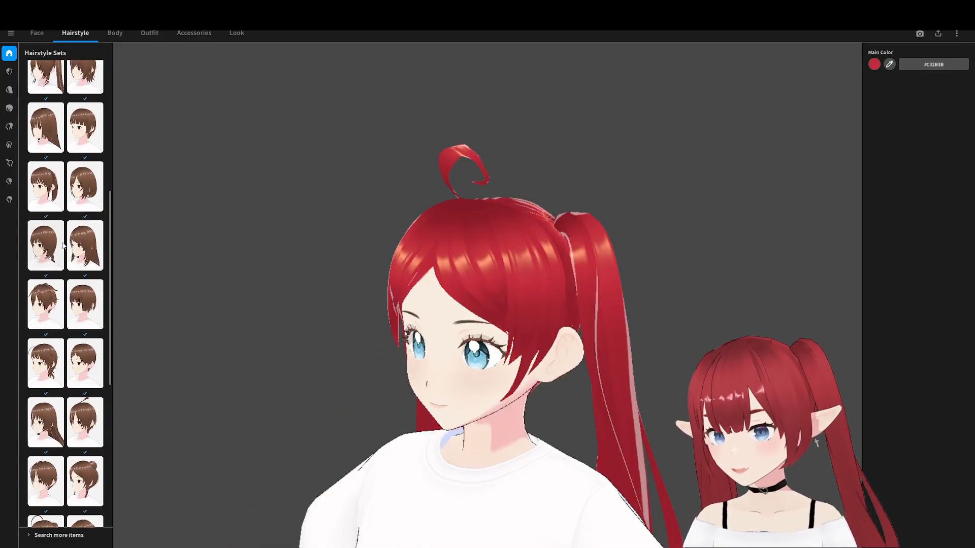
pyautogui.scroll(-6, 61, 238)
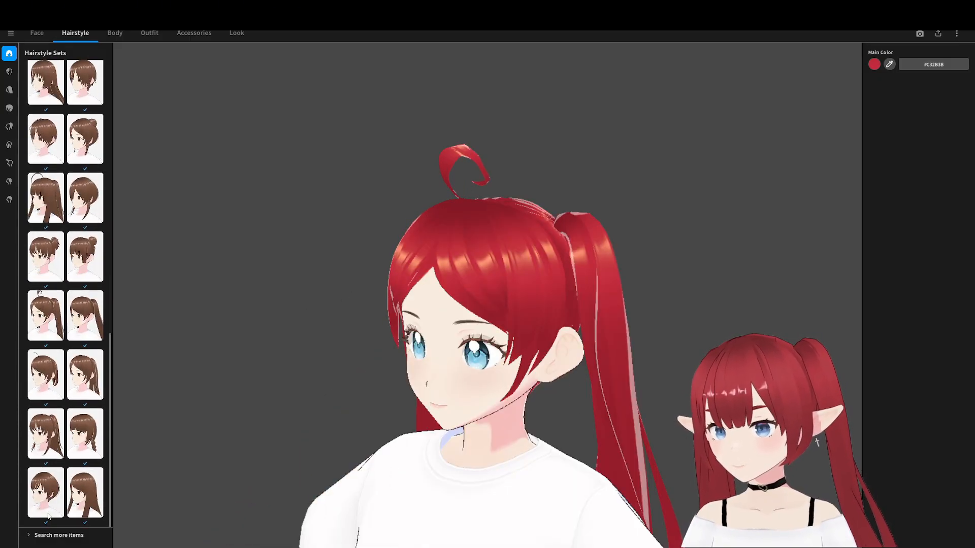
pyautogui.click(54, 536)
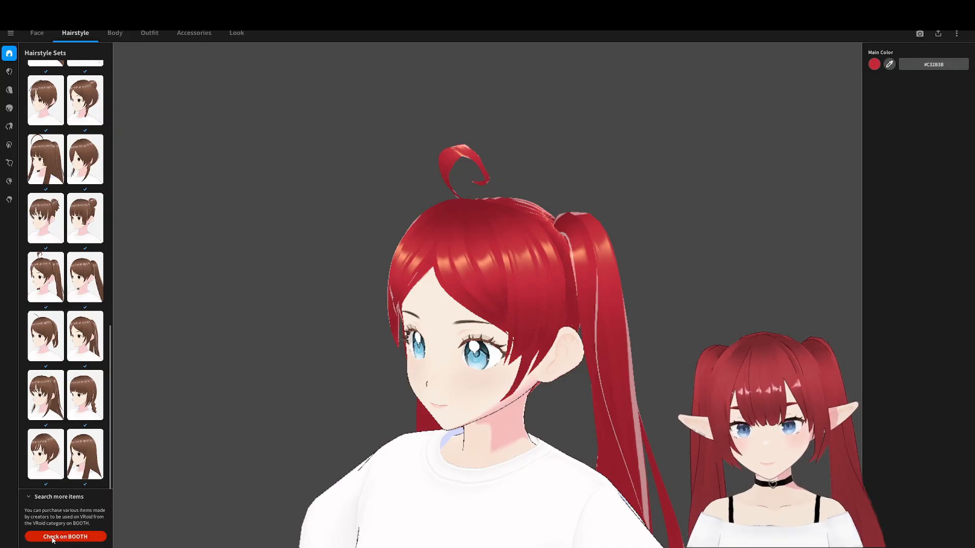
pyautogui.click(9, 90)
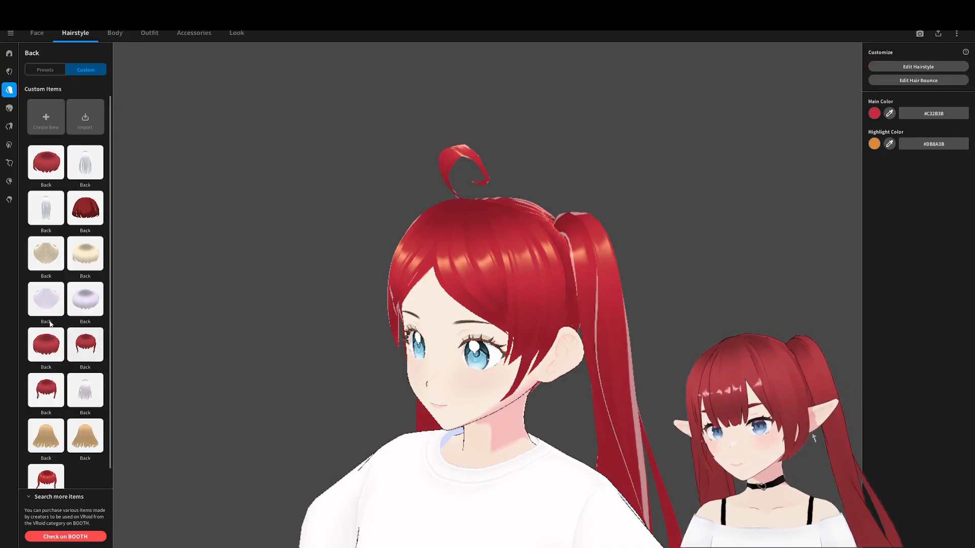
pyautogui.click(69, 536)
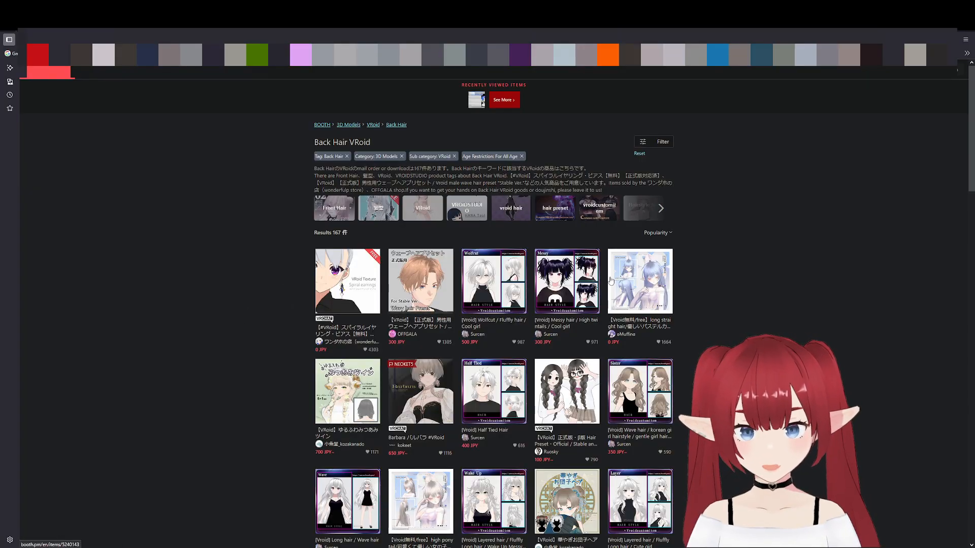
# Examine the variations, prices and description of the flower-decorated lazy braid hairstyle on BOOTH, and return to the back hair listing.
pyautogui.click(641, 278)
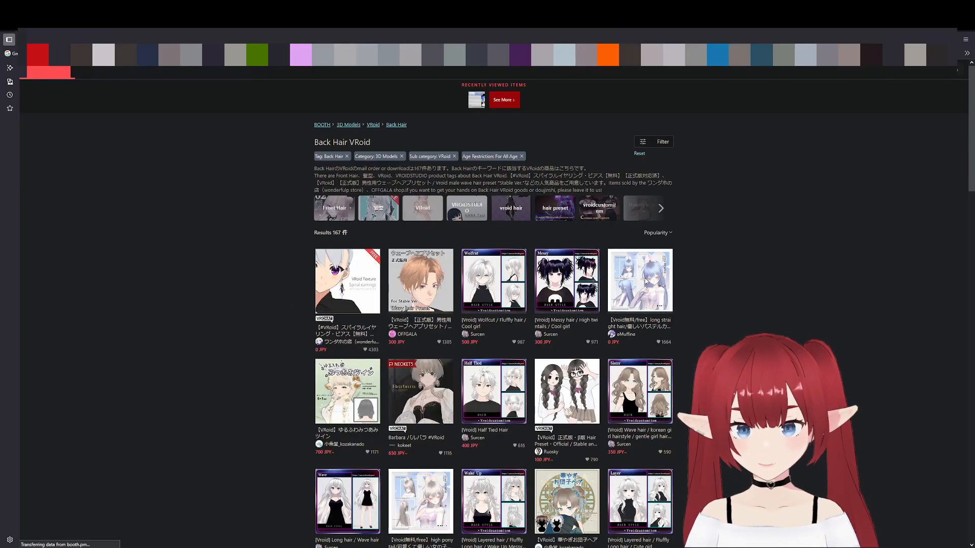
pyautogui.hotkey('alt', 'Left')
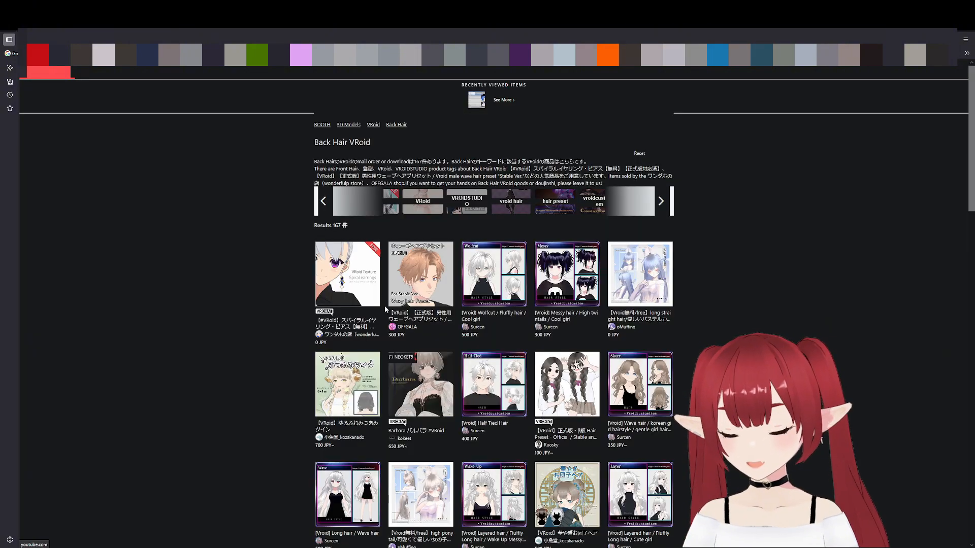
pyautogui.click(354, 388)
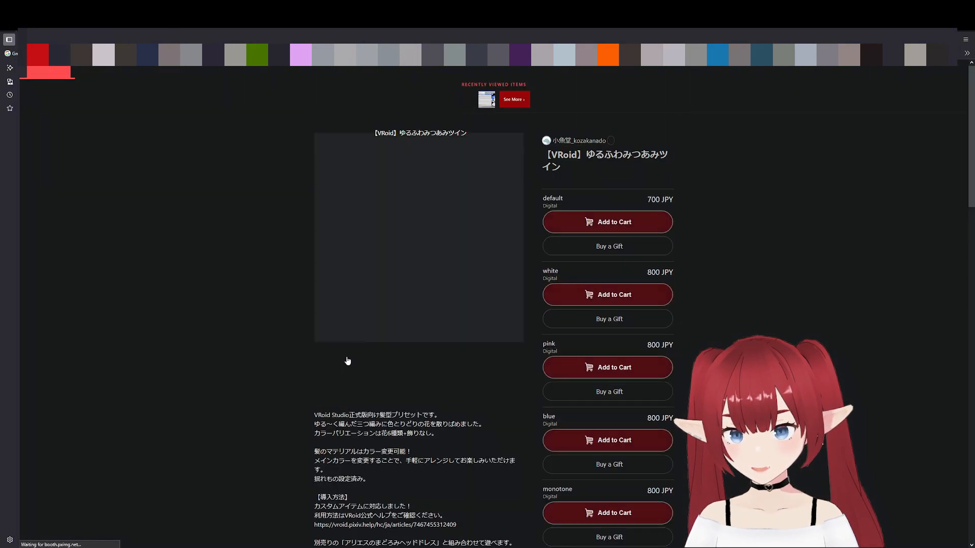
pyautogui.scroll(-4, 141, 192)
pyautogui.scroll(-6, 142, 193)
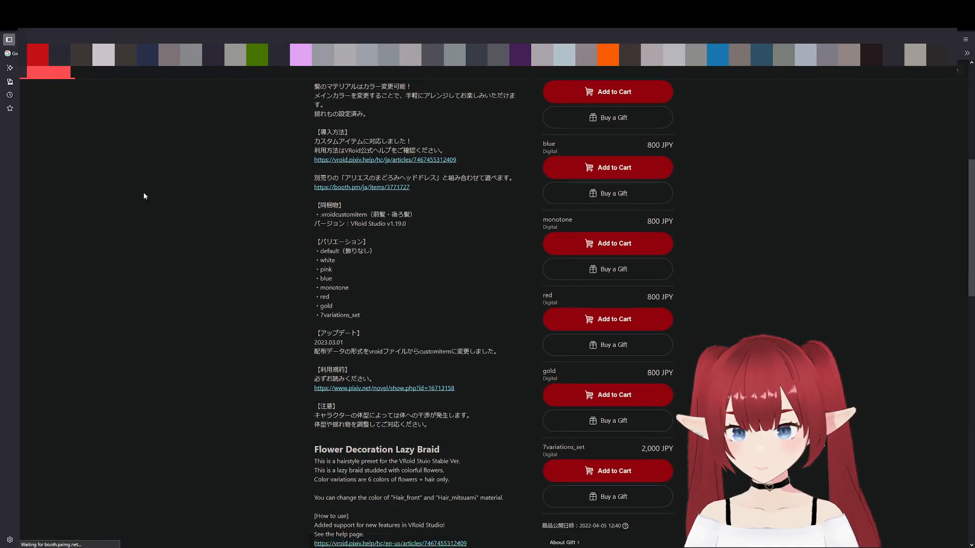
pyautogui.scroll(10, 312, 312)
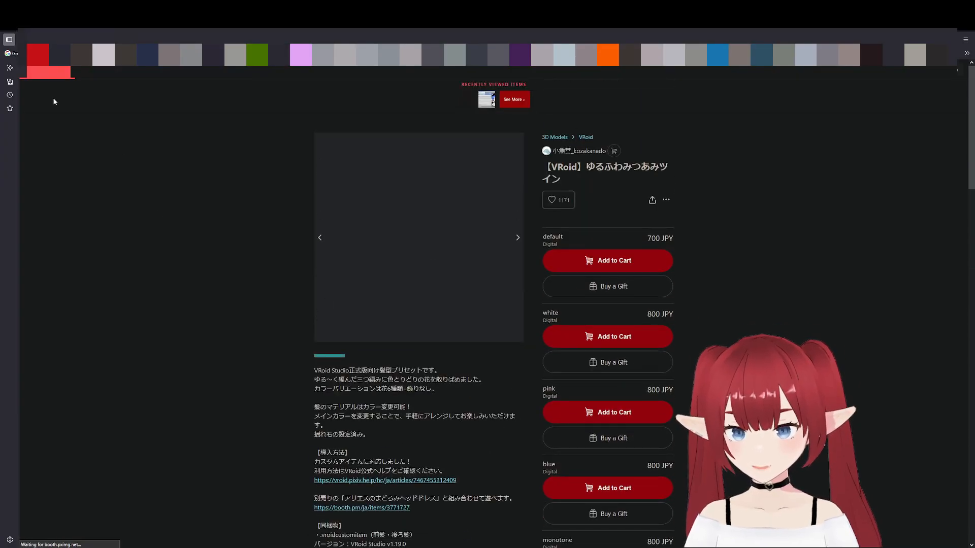
pyautogui.hotkey('alt', 'Left')
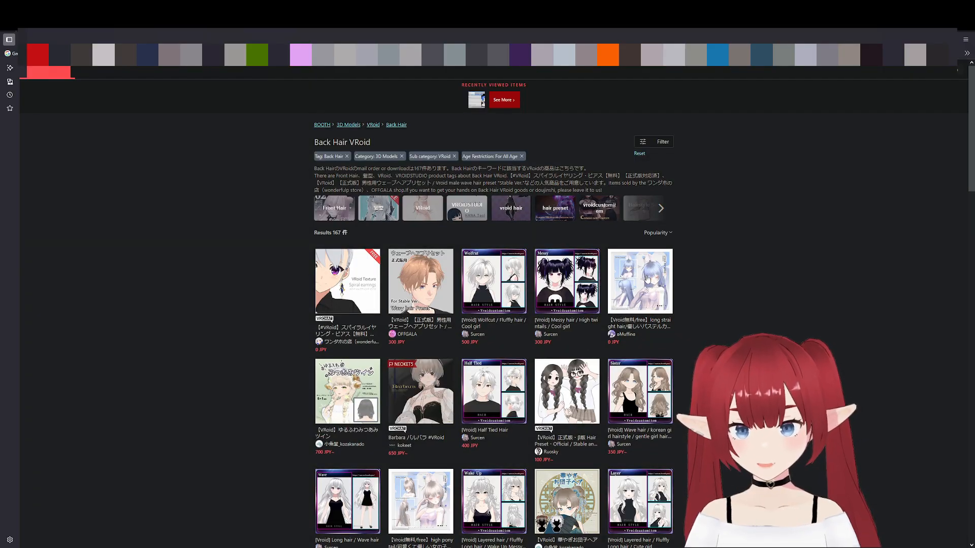
# Download the free long straight hair preset's archive from BOOTH and extract it in the Downloads folder with 7-Zip.
pyautogui.click(647, 281)
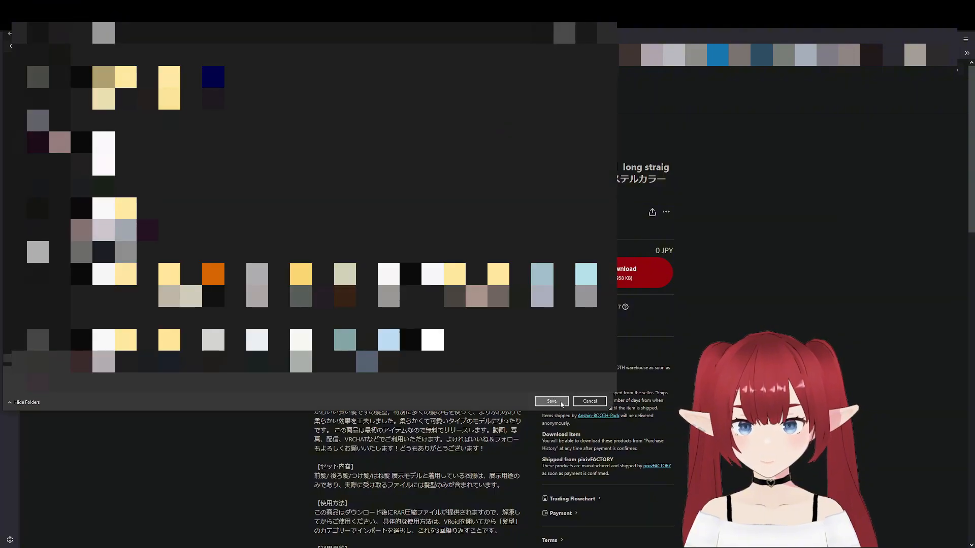
pyautogui.click(561, 402)
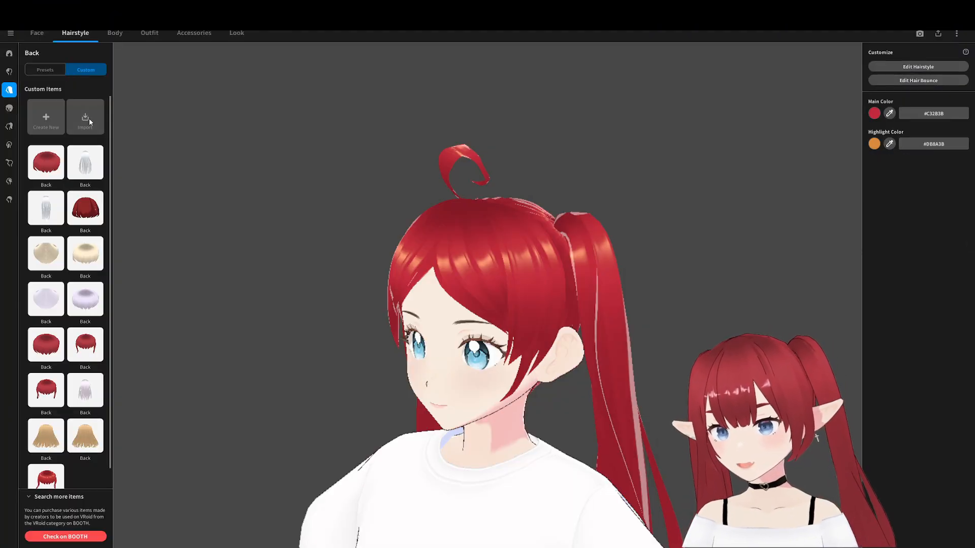
pyautogui.click(93, 131)
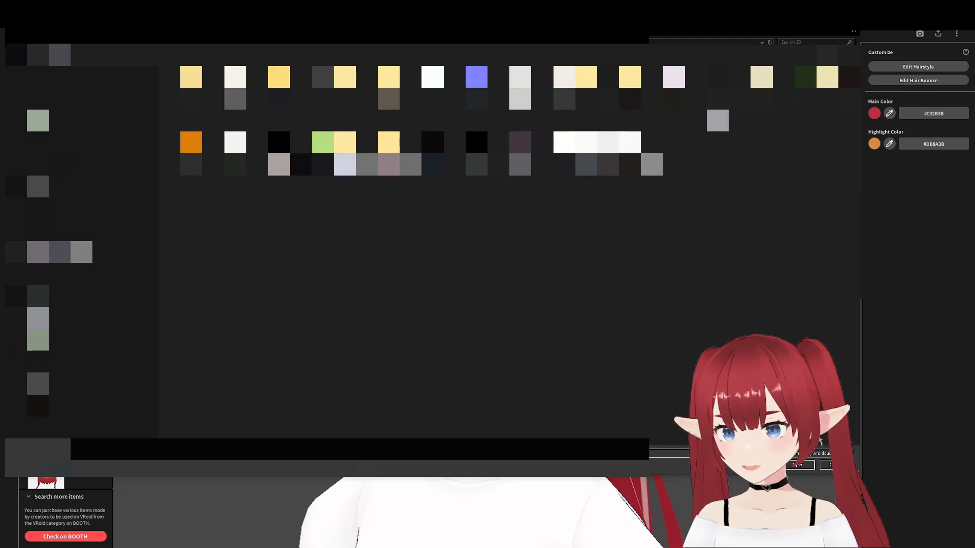
pyautogui.rightClick(254, 151)
pyautogui.moveTo(298, 183)
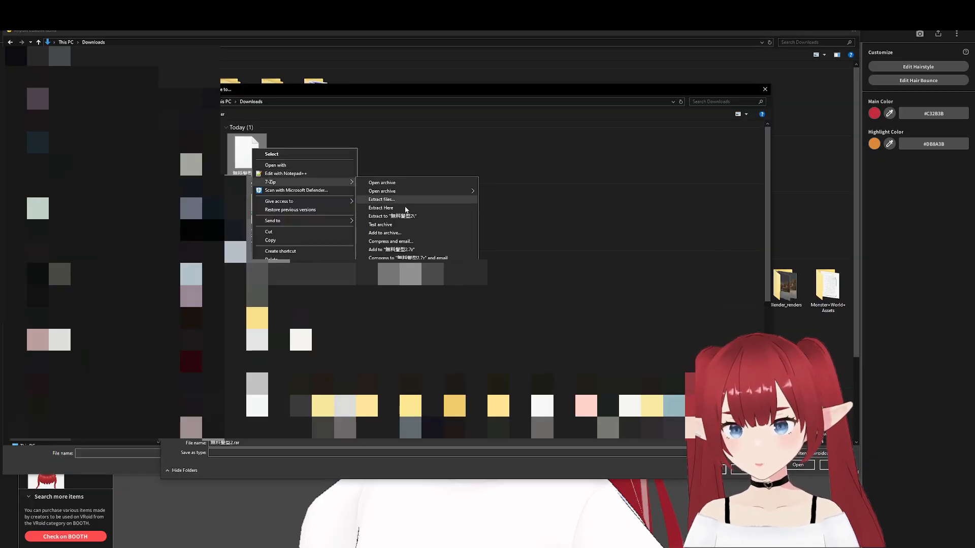
pyautogui.click(404, 207)
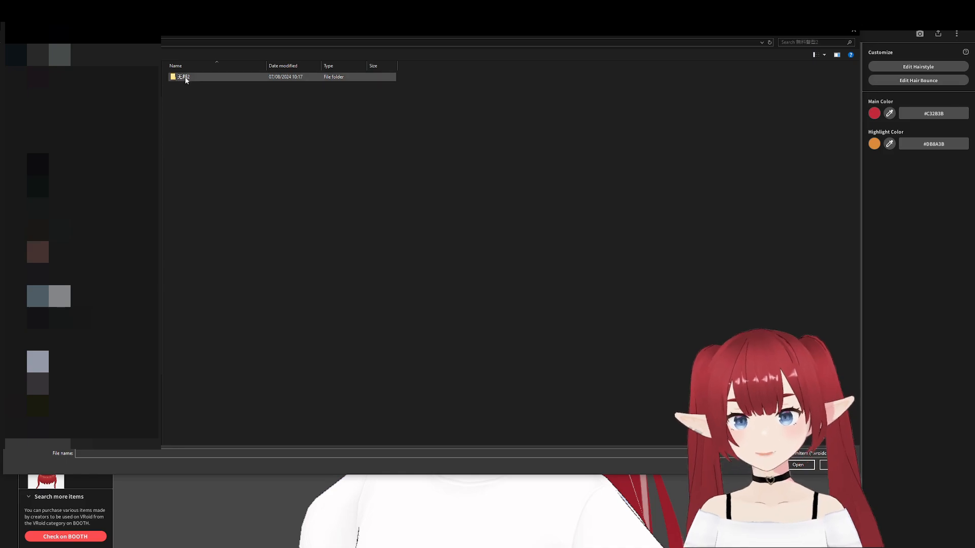
# Import the front hair file 前发.vroidcustomitem from the extracted folder as a custom item and wear it now.
pyautogui.doubleClick(185, 77)
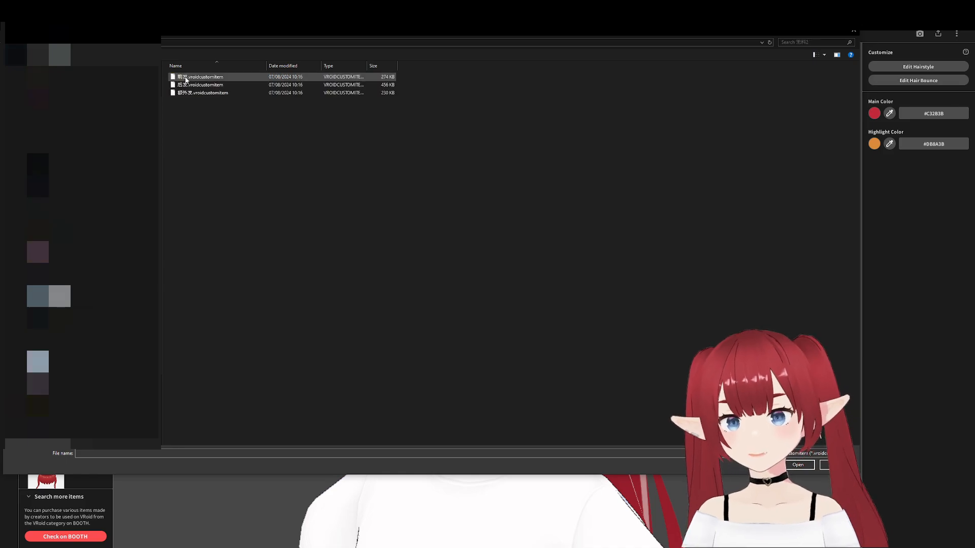
pyautogui.click(223, 77)
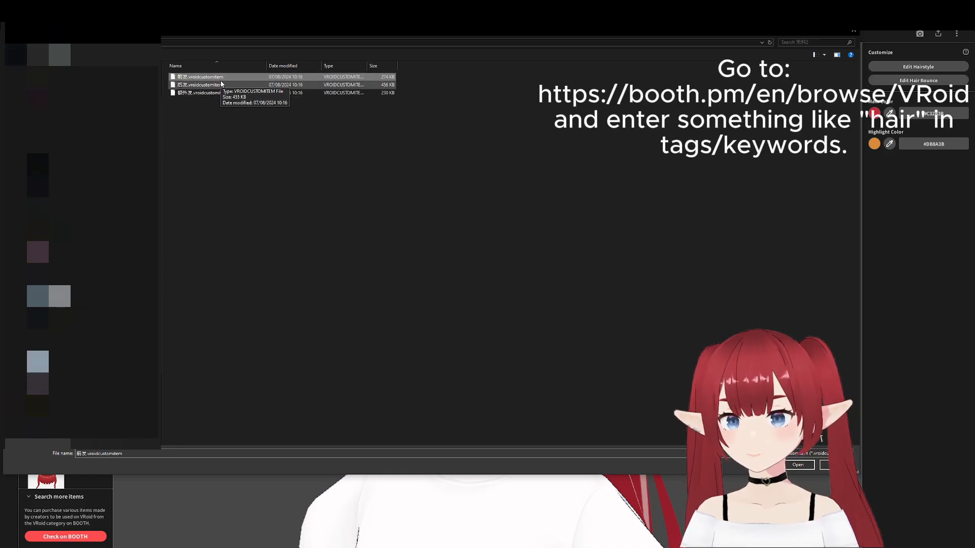
pyautogui.click(795, 466)
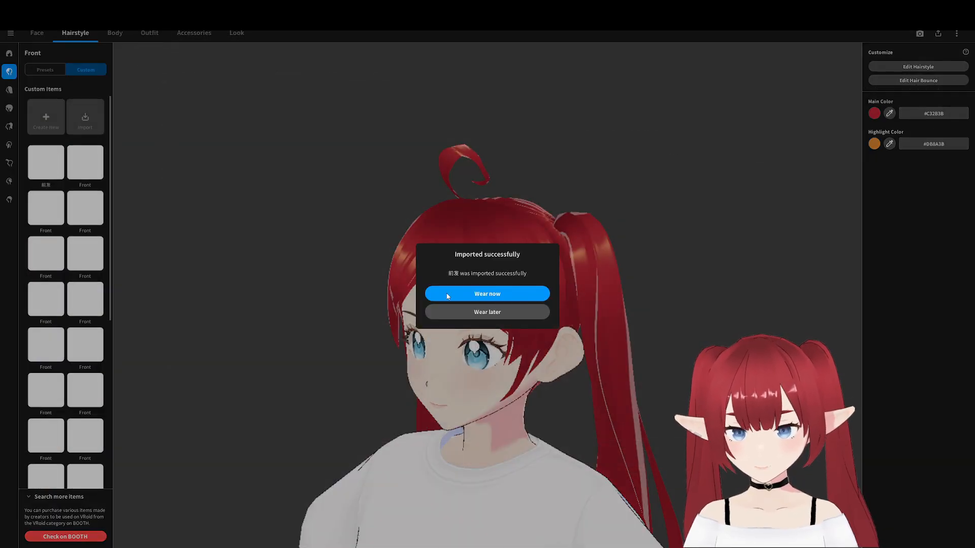
pyautogui.click(501, 295)
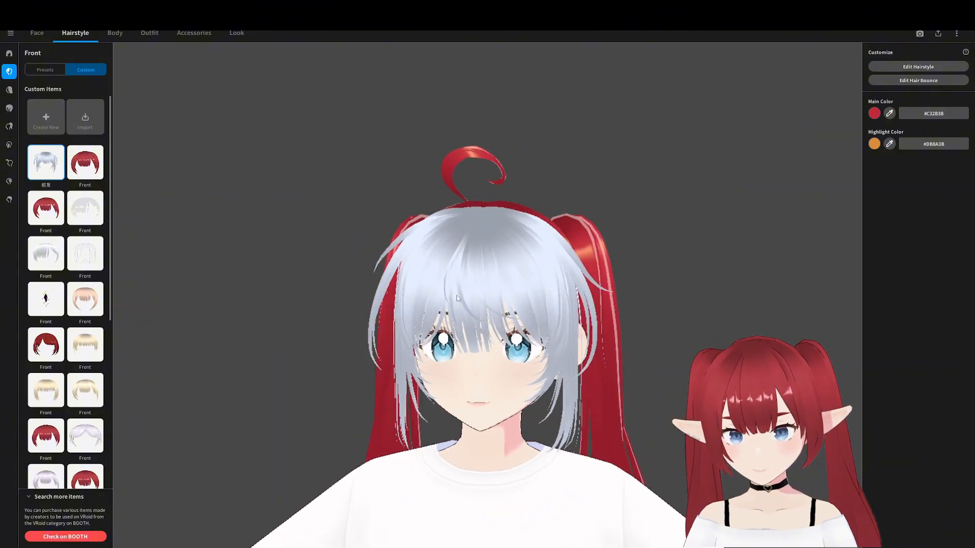
# Import the downloaded 后发 back hair as a custom Back item and wear it now.
pyautogui.click(9, 90)
pyautogui.click(85, 70)
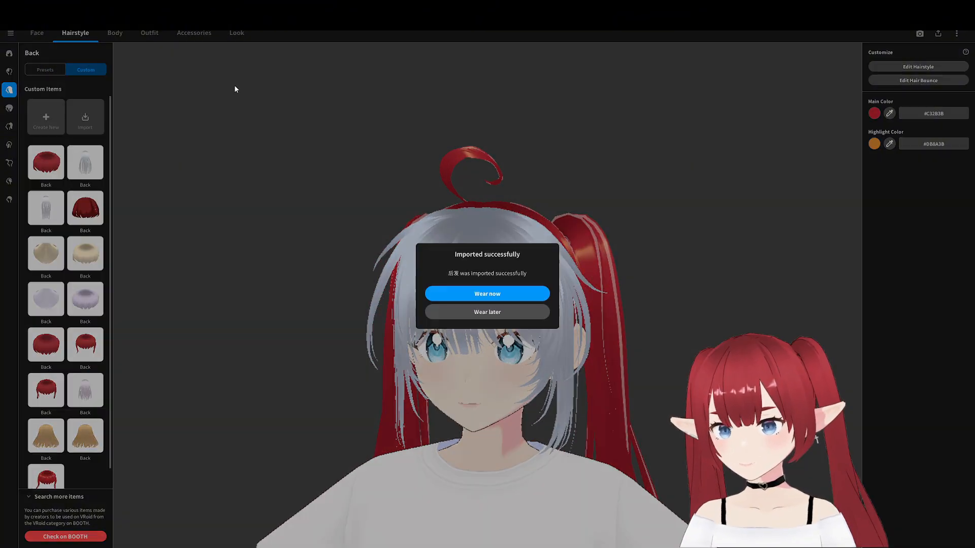
pyautogui.click(490, 295)
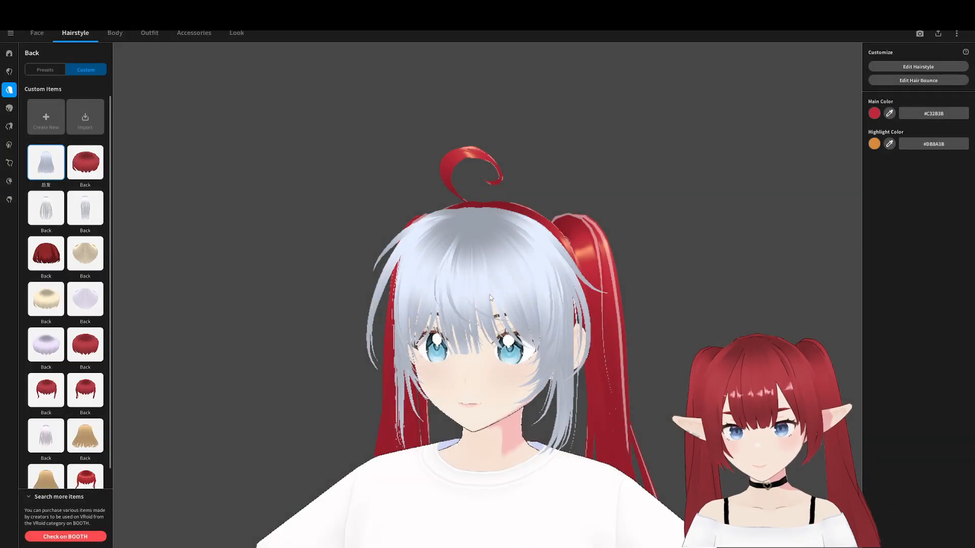
# Replace the red twin tails and ahoge with a small curled ahoge preset coloured #E4EDFF, and open the hairstyle for editing.
pyautogui.moveTo(463, 294); pyautogui.dragTo(484, 298, button='right')
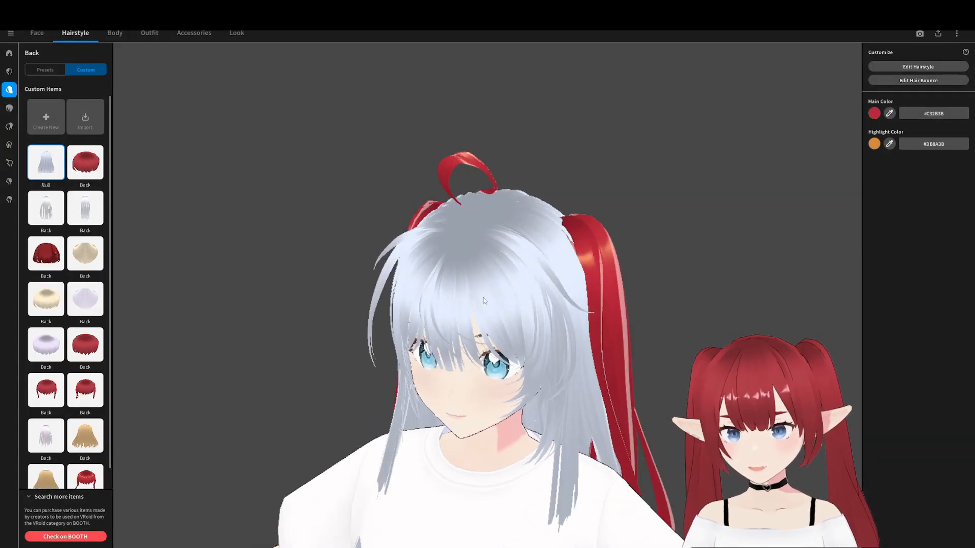
pyautogui.click(9, 162)
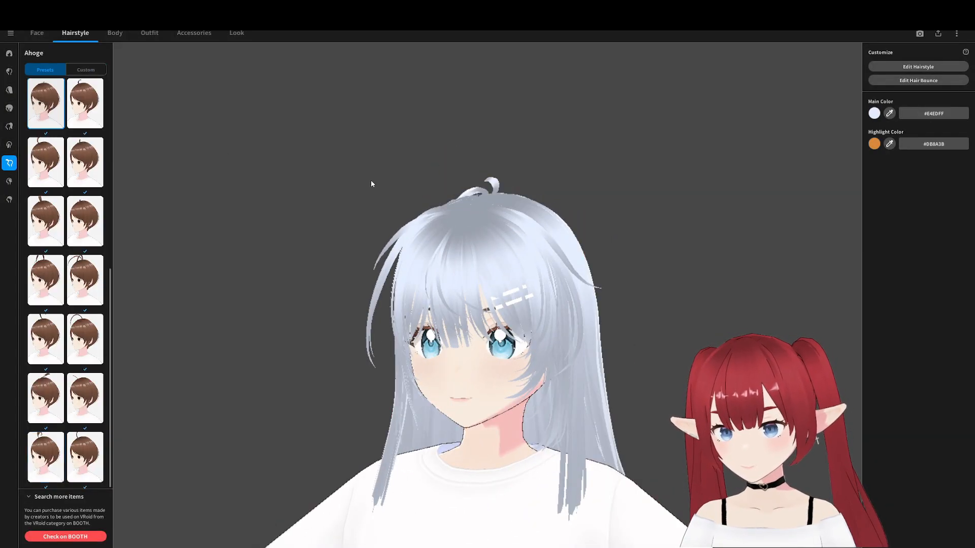
pyautogui.scroll(-5, 410, 294)
pyautogui.scroll(4, 425, 320)
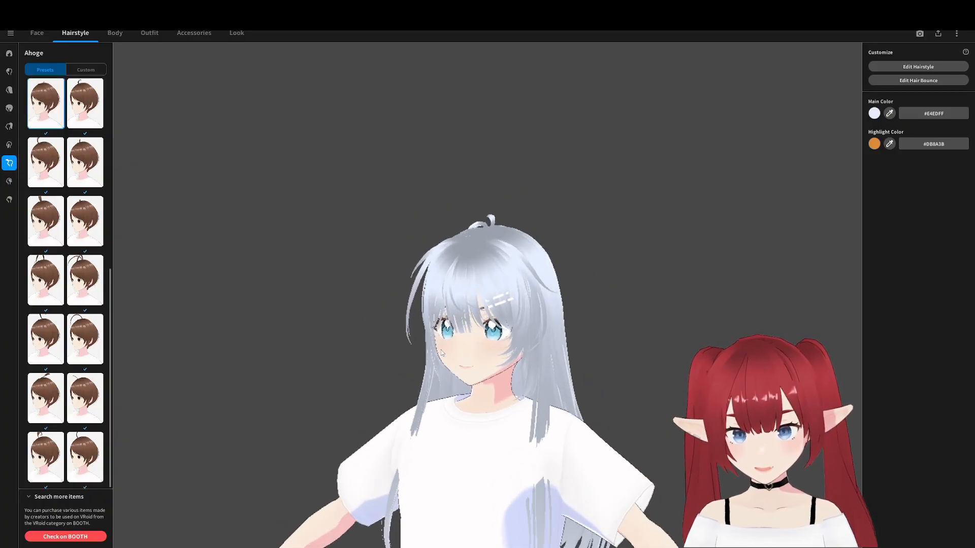
pyautogui.moveTo(420, 410); pyautogui.dragTo(433, 343, button='middle')
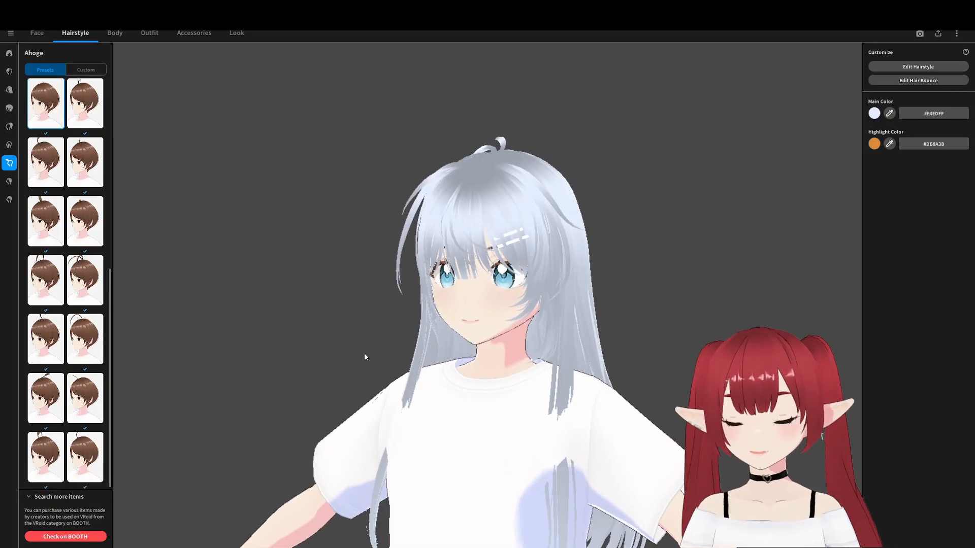
pyautogui.moveTo(474, 439); pyautogui.dragTo(457, 398, button='middle')
pyautogui.click(907, 67)
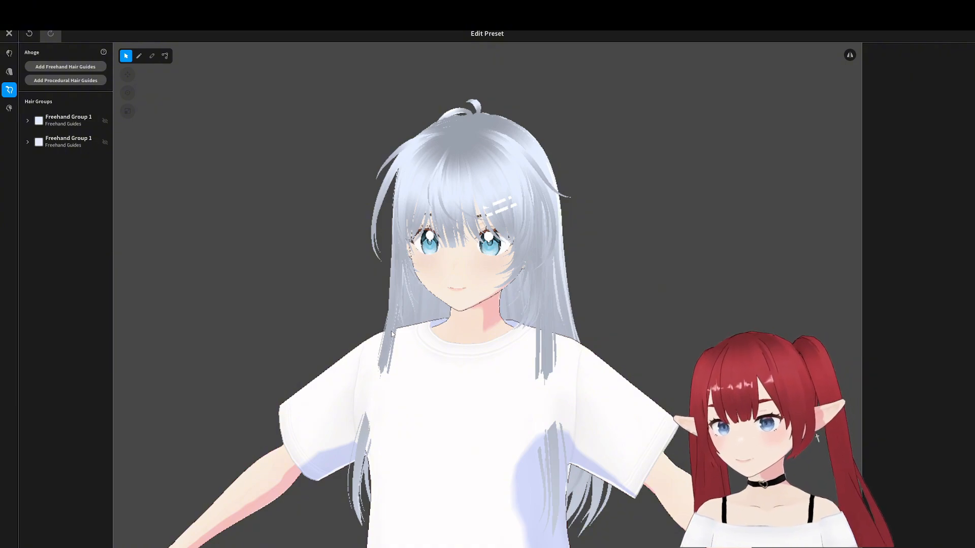
# Try reshaping the guide mesh of the ahoge's first freehand hair group, and deselect the hair groups.
pyautogui.click(48, 121)
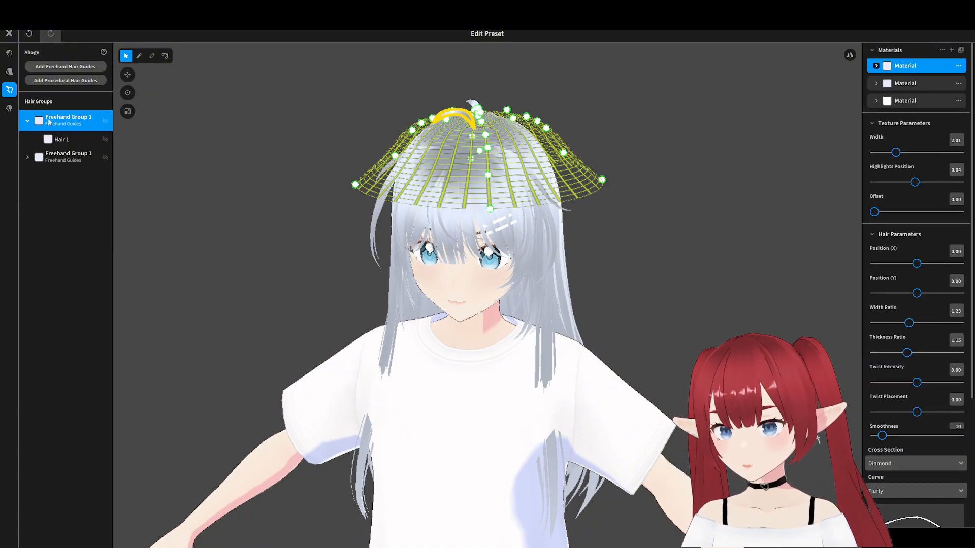
pyautogui.moveTo(356, 186); pyautogui.dragTo(381, 195)
pyautogui.moveTo(364, 238); pyautogui.dragTo(349, 265)
pyautogui.moveTo(413, 131)
pyautogui.mouseDown()
pyautogui.moveTo(426, 144)
pyautogui.moveTo(408, 146)
pyautogui.mouseUp()
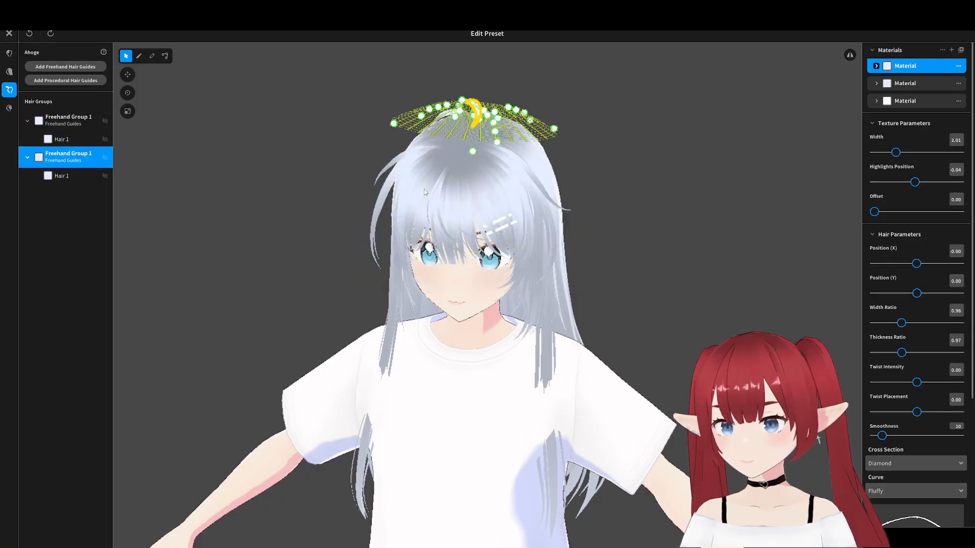
pyautogui.click(406, 208)
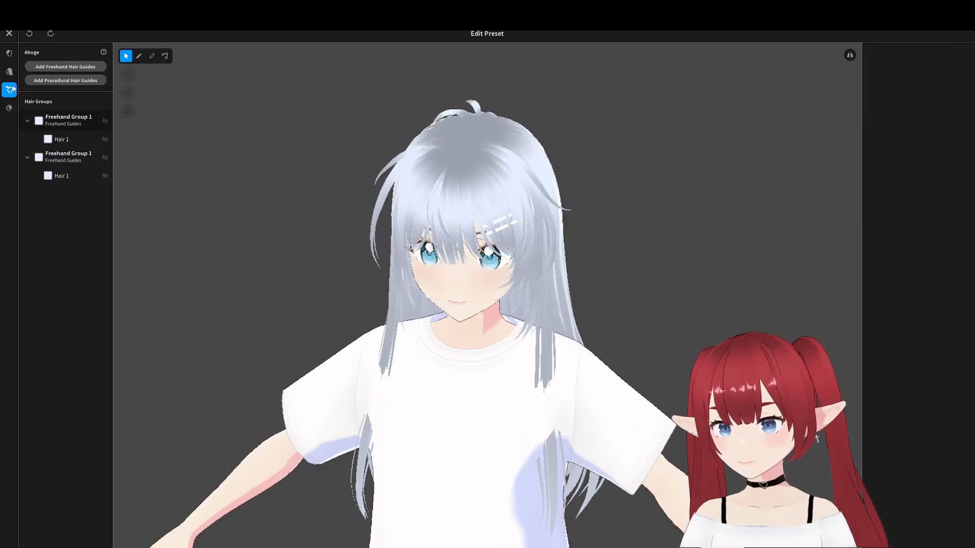
# Select the front hair strand ヘアー 8, set its Position (X) to 0.06 and bend it with its control points.
pyautogui.click(9, 53)
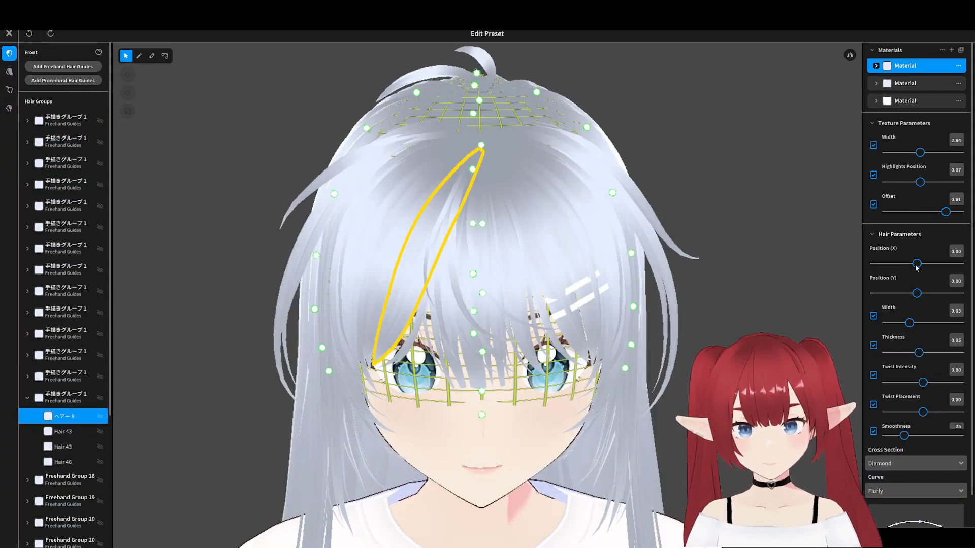
pyautogui.moveTo(906, 271)
pyautogui.mouseDown()
pyautogui.moveTo(922, 270)
pyautogui.moveTo(905, 271)
pyautogui.moveTo(919, 277)
pyautogui.mouseUp()
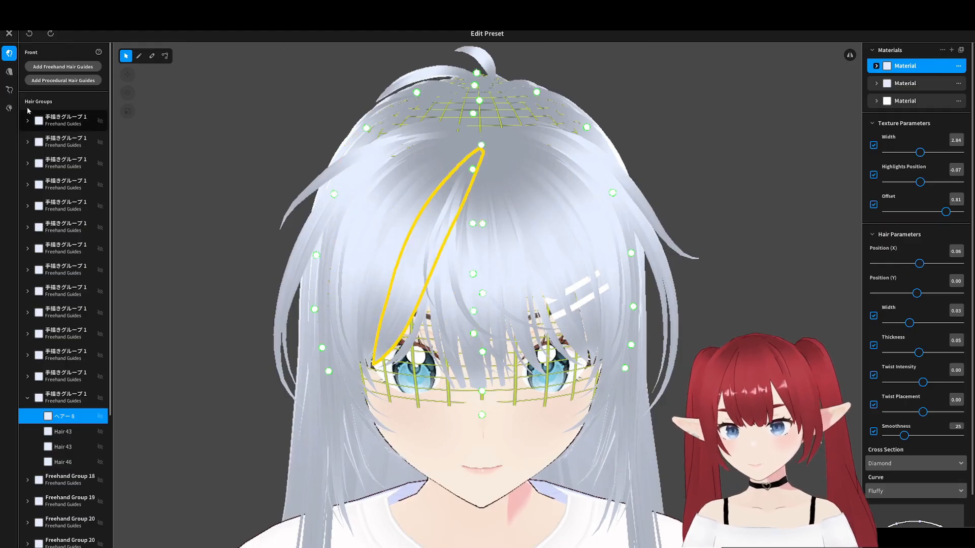
pyautogui.click(165, 56)
pyautogui.moveTo(452, 277); pyautogui.dragTo(463, 280)
pyautogui.moveTo(466, 239); pyautogui.dragTo(476, 242)
pyautogui.moveTo(486, 193); pyautogui.dragTo(491, 193)
pyautogui.moveTo(509, 149); pyautogui.dragTo(504, 149)
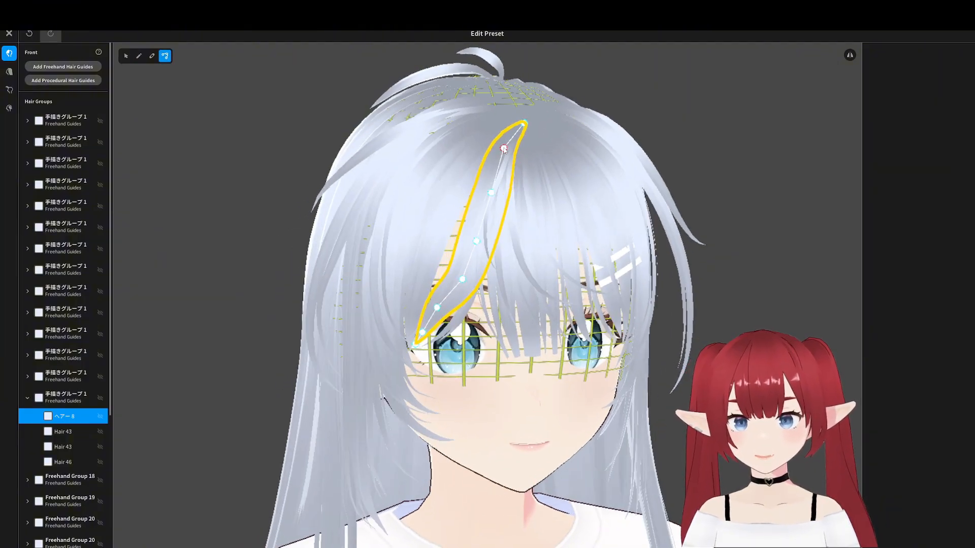
# Realign the fringe strand's middle and lower control points into a smooth, straighter curve, and deselect it.
pyautogui.moveTo(491, 193); pyautogui.dragTo(483, 195)
pyautogui.moveTo(477, 241); pyautogui.dragTo(462, 239)
pyautogui.click(462, 280)
pyautogui.moveTo(462, 279); pyautogui.dragTo(434, 310)
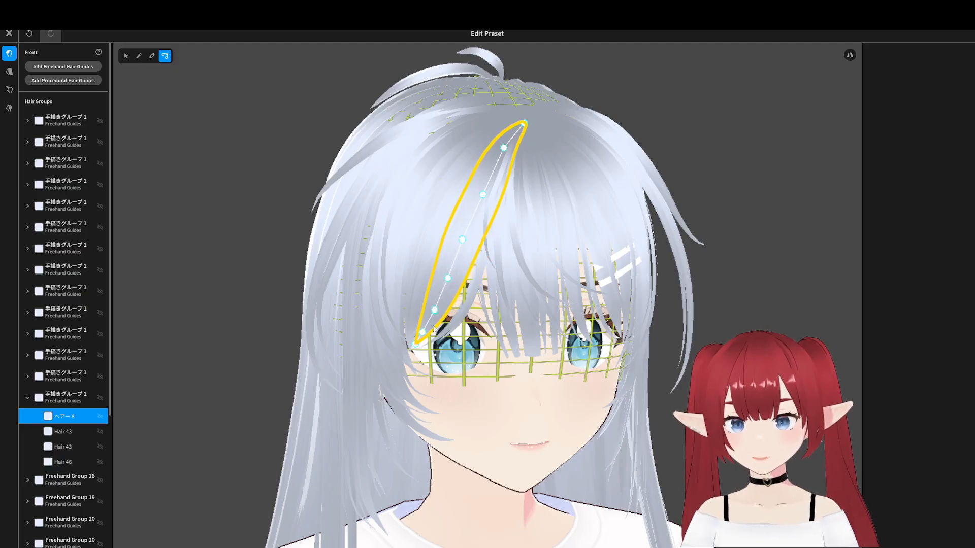
pyautogui.click(414, 344)
pyautogui.click(474, 425)
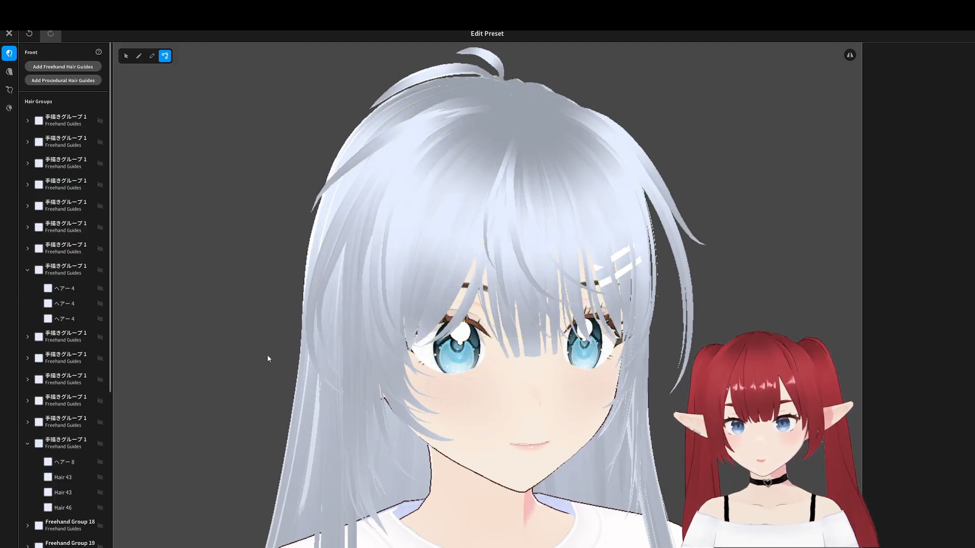
# Select the strand Hair 2 in the back hair's upper Freehand Group 2 for editing.
pyautogui.moveTo(267, 355)
pyautogui.mouseDown(button='right')
pyautogui.moveTo(234, 358)
pyautogui.moveTo(306, 358)
pyautogui.moveTo(269, 355)
pyautogui.mouseUp(button='right')
pyautogui.scroll(-10, 320, 363)
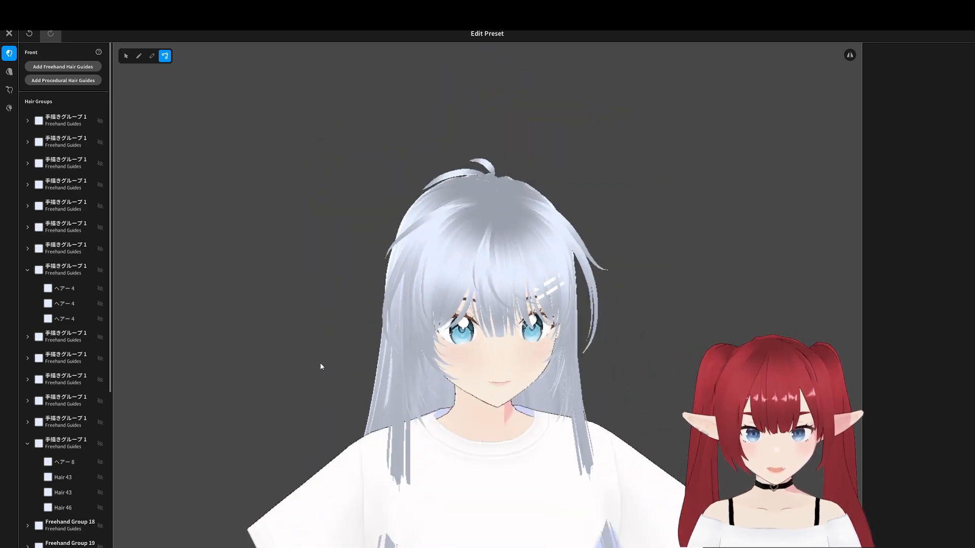
pyautogui.moveTo(482, 390)
pyautogui.mouseDown(button='right')
pyautogui.moveTo(431, 391)
pyautogui.moveTo(486, 391)
pyautogui.mouseUp(button='right')
pyautogui.scroll(5, 457, 396)
pyautogui.moveTo(452, 284)
pyautogui.mouseDown(button='right')
pyautogui.moveTo(396, 273)
pyautogui.moveTo(448, 275)
pyautogui.mouseUp(button='right')
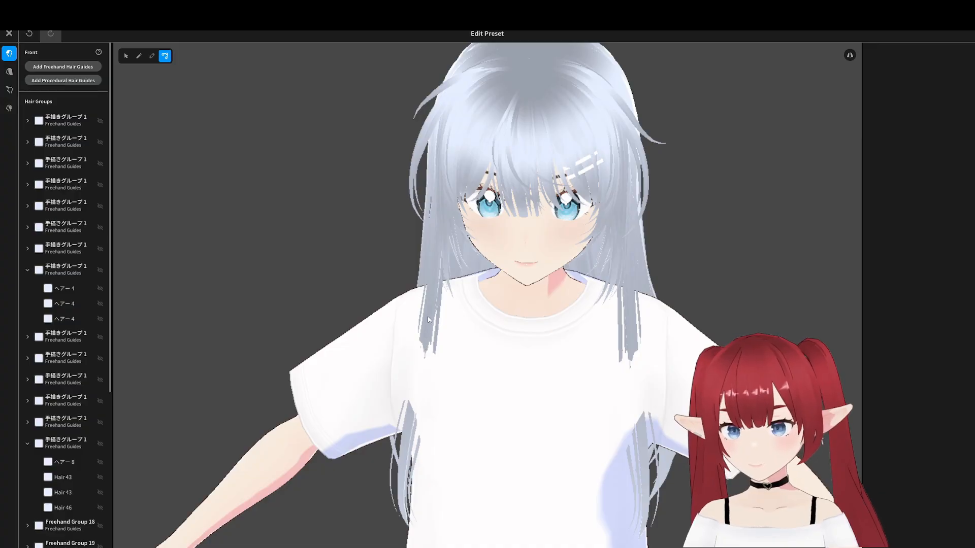
pyautogui.moveTo(428, 318); pyautogui.dragTo(443, 315, button='right')
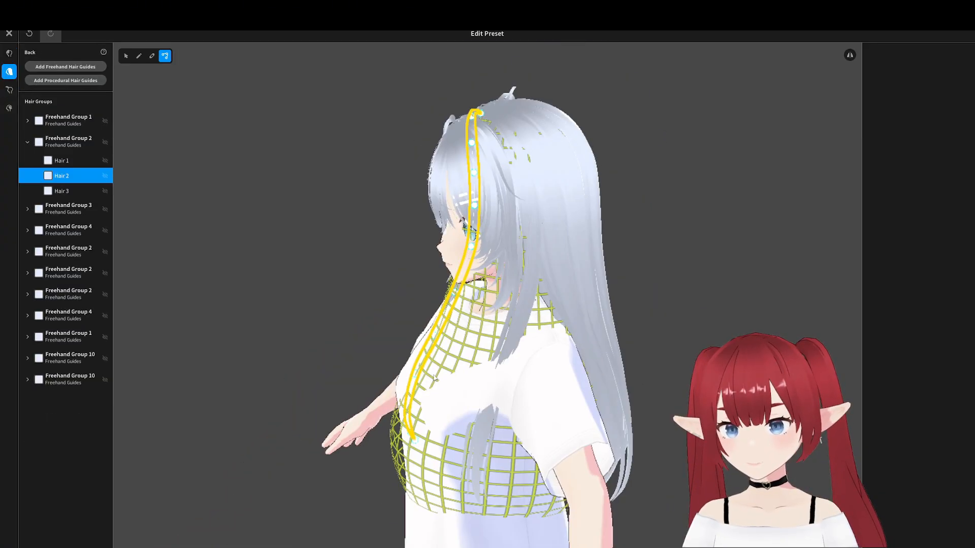
pyautogui.moveTo(325, 300); pyautogui.dragTo(380, 312, button='right')
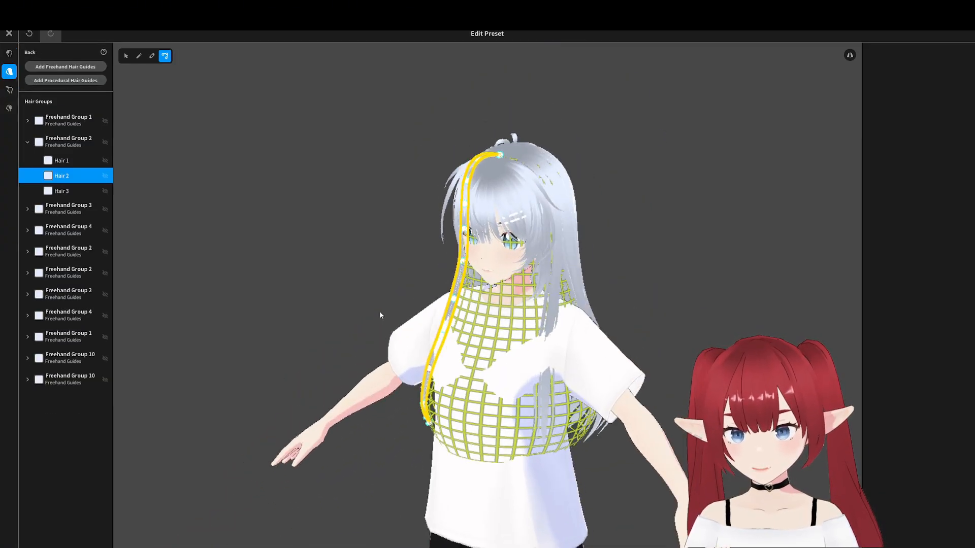
# Move the guide mesh points of the back hair's Freehand Group 2 so its side strands fall in front of the chest.
pyautogui.click(126, 56)
pyautogui.moveTo(475, 365); pyautogui.dragTo(484, 323, button='middle')
pyautogui.moveTo(488, 374); pyautogui.dragTo(483, 378)
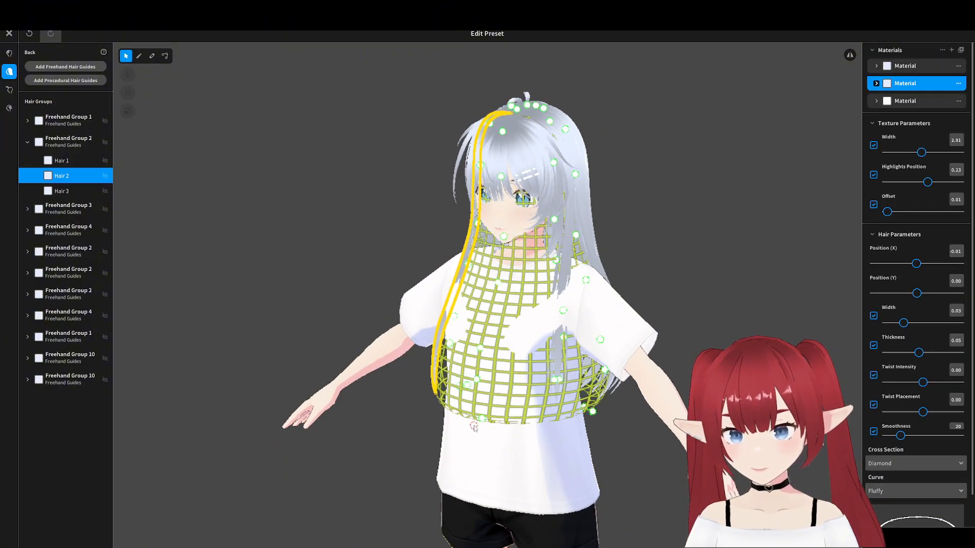
pyautogui.moveTo(472, 390); pyautogui.dragTo(494, 403, button='right')
pyautogui.moveTo(439, 398); pyautogui.dragTo(433, 394)
pyautogui.moveTo(433, 394); pyautogui.dragTo(435, 361, button='right')
pyautogui.moveTo(428, 350); pyautogui.dragTo(421, 344)
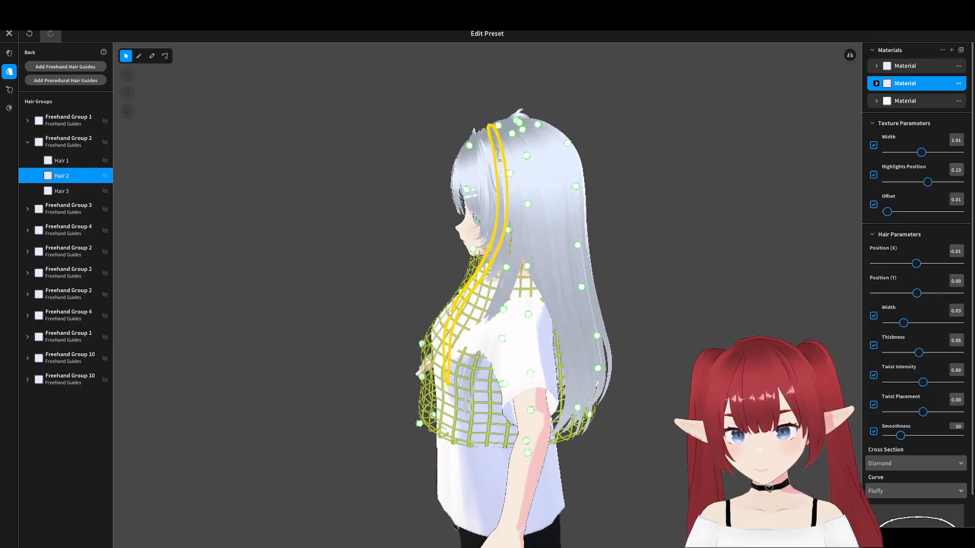
pyautogui.moveTo(456, 297); pyautogui.dragTo(453, 288)
pyautogui.moveTo(410, 313); pyautogui.dragTo(383, 274, button='right')
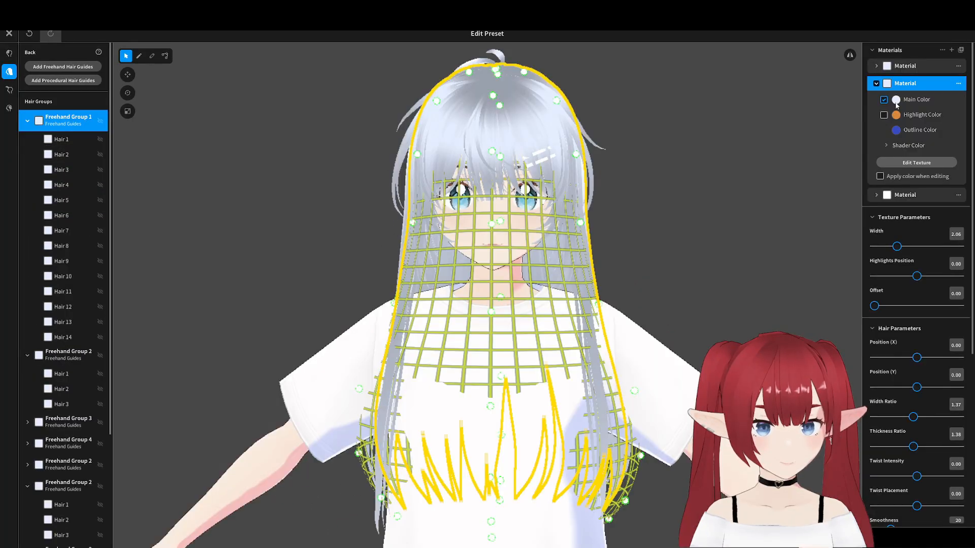
# Recolor the main color of the hair materials to pale peach #FFE9DF and leave the hairstyle editor.
pyautogui.click(896, 99)
pyautogui.click(842, 163)
pyautogui.moveTo(842, 162)
pyautogui.mouseDown()
pyautogui.moveTo(833, 144)
pyautogui.moveTo(823, 145)
pyautogui.mouseUp()
pyautogui.moveTo(830, 129)
pyautogui.mouseDown()
pyautogui.moveTo(819, 146)
pyautogui.moveTo(822, 134)
pyautogui.mouseUp()
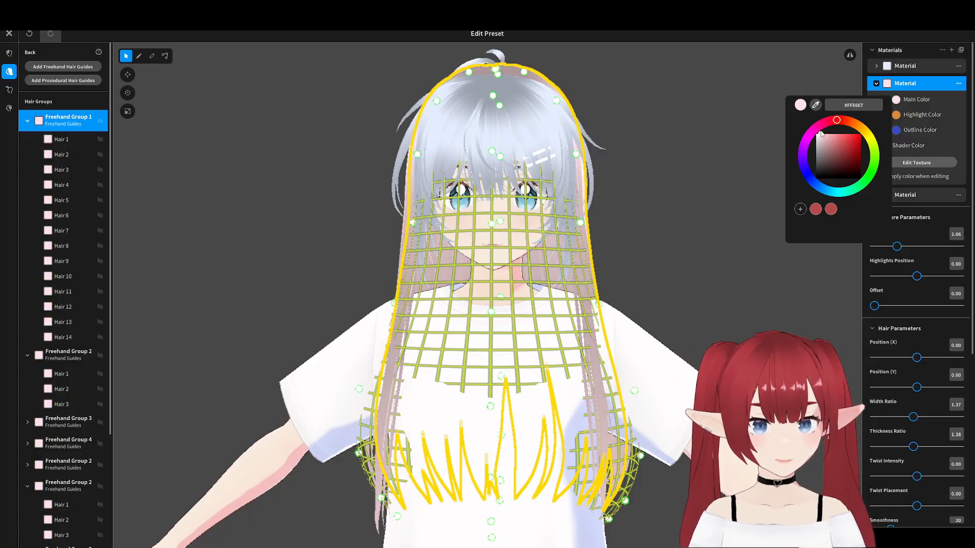
pyautogui.click(912, 86)
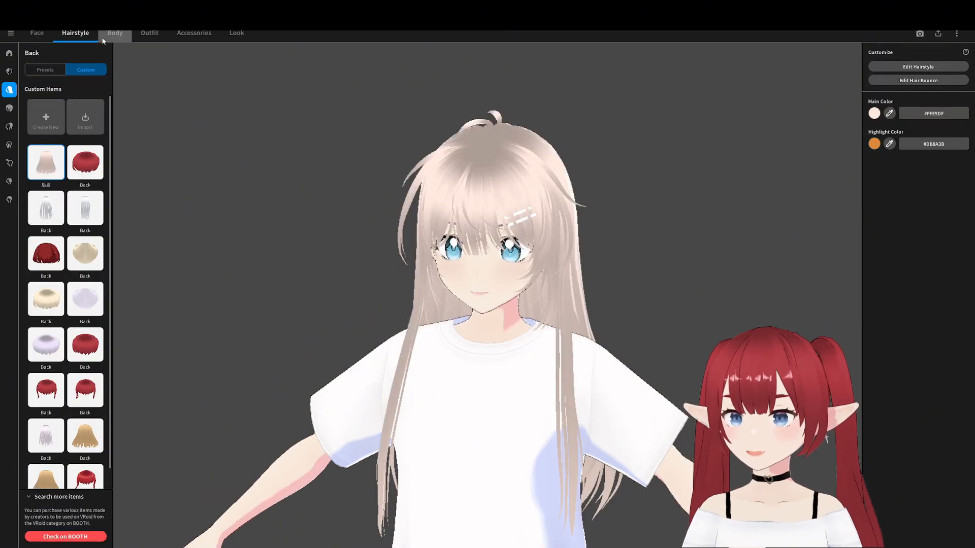
# Adjust the body proportions: set Fem Height to 0.115, Body Size to -0.088 and Head Size to 0.044.
pyautogui.click(104, 39)
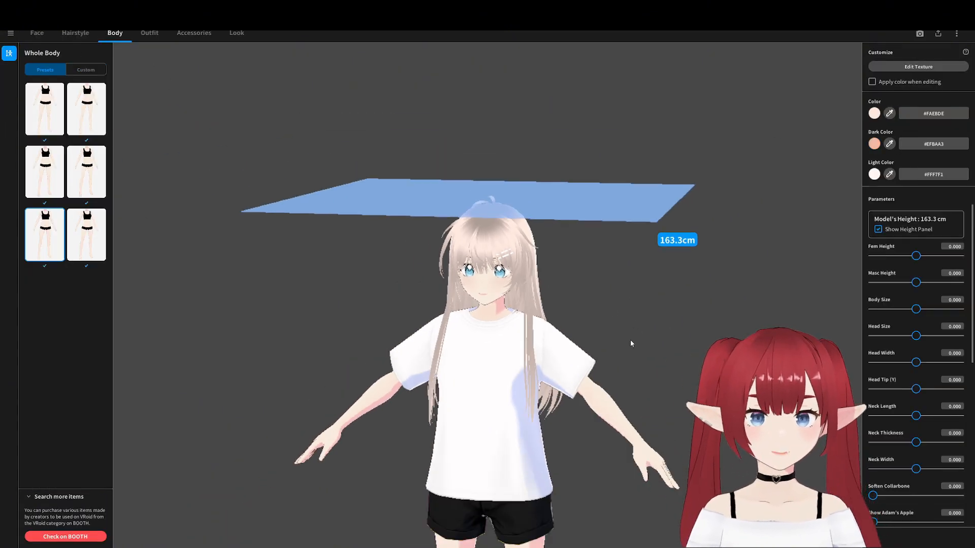
pyautogui.moveTo(914, 256); pyautogui.dragTo(921, 256)
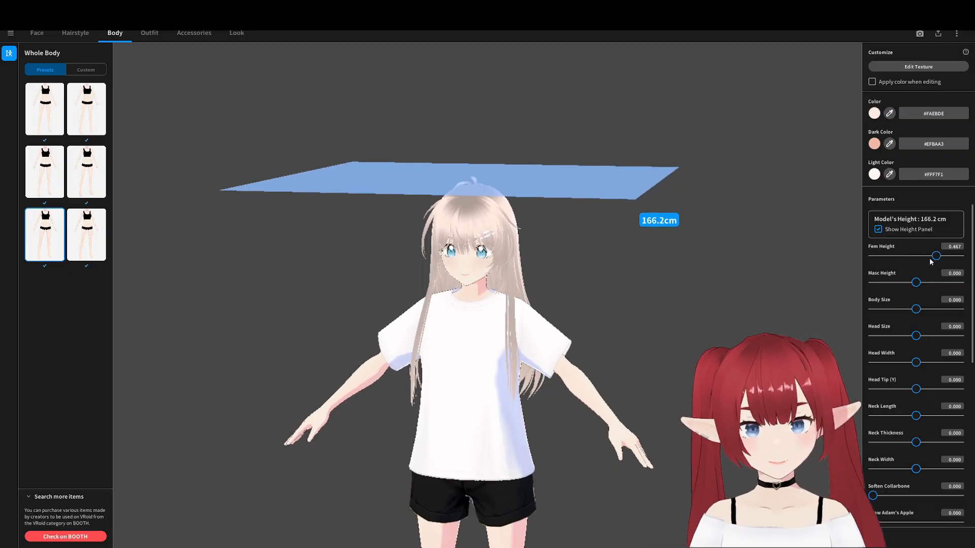
pyautogui.moveTo(916, 310); pyautogui.dragTo(923, 341)
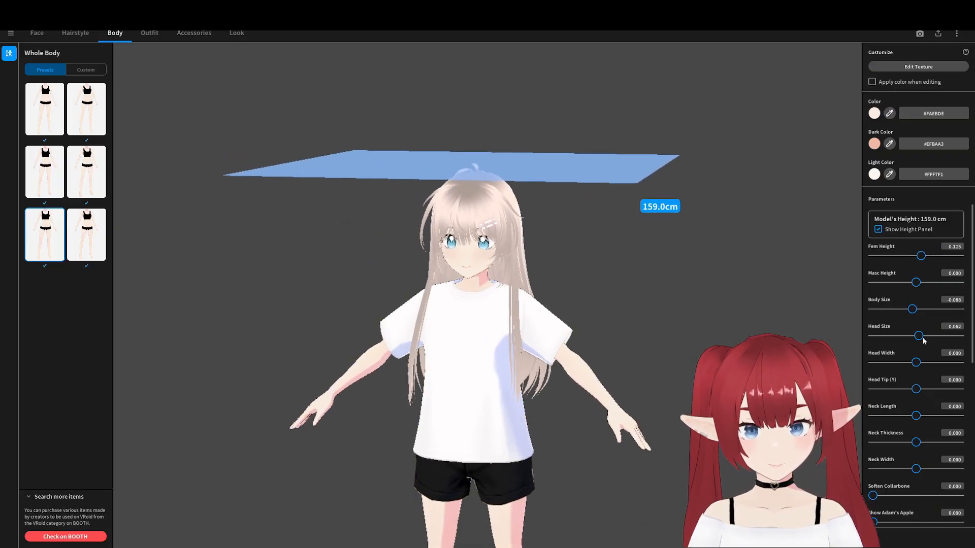
pyautogui.moveTo(600, 358); pyautogui.dragTo(581, 327, button='middle')
pyautogui.scroll(-3, 581, 327)
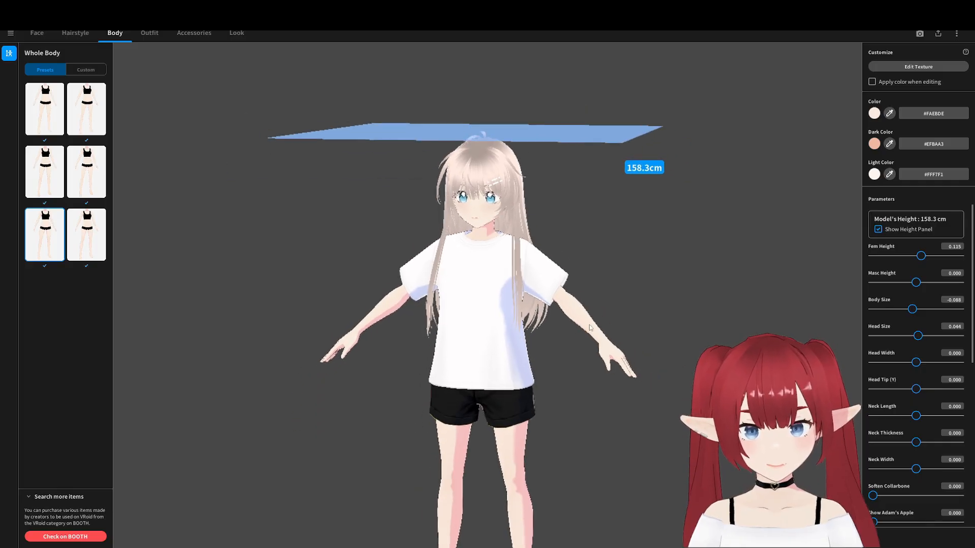
# Set the body's Neck Length to 0.388 and look through the remaining body parameters.
pyautogui.moveTo(580, 327); pyautogui.dragTo(529, 376, button='right')
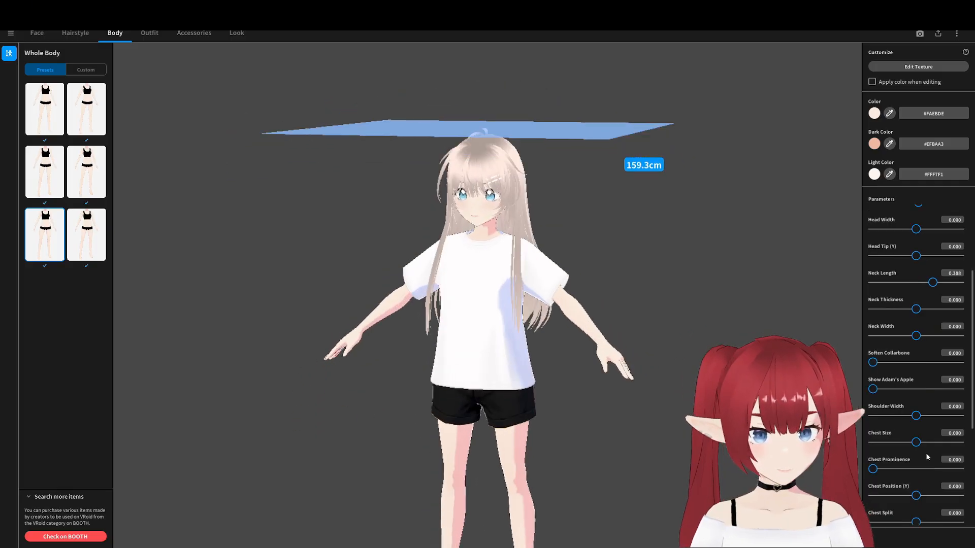
pyautogui.scroll(-4, 927, 457)
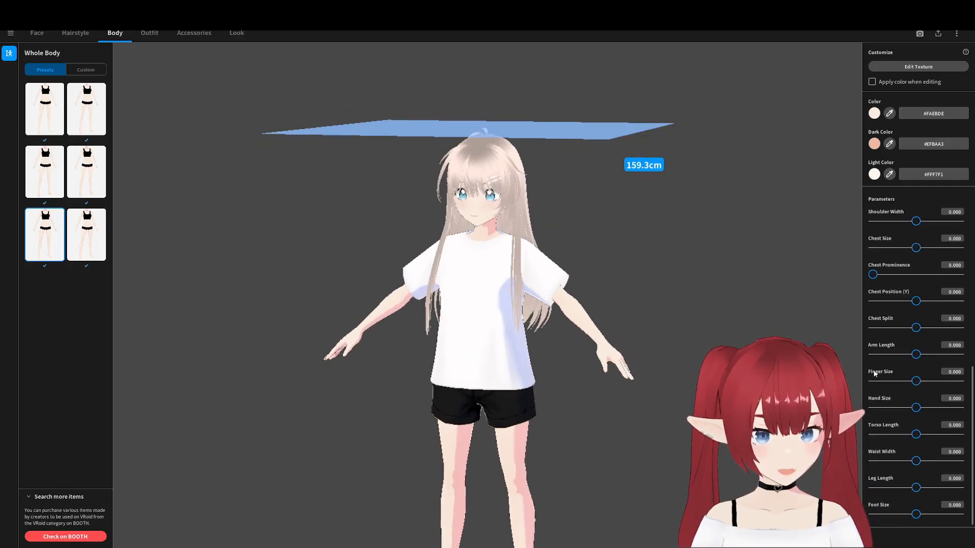
pyautogui.moveTo(675, 325)
pyautogui.mouseDown(button='right')
pyautogui.moveTo(627, 315)
pyautogui.moveTo(671, 320)
pyautogui.mouseUp(button='right')
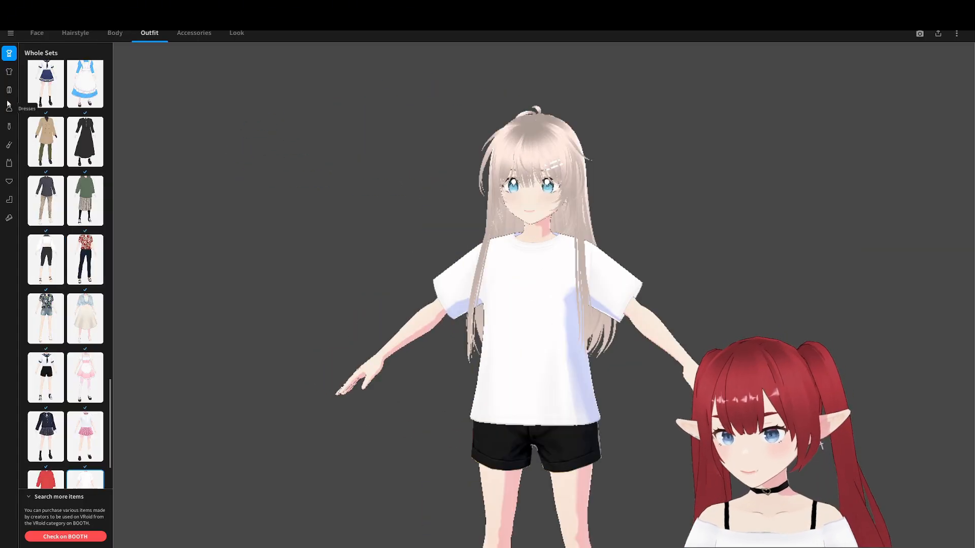
# Browse the whole-set outfits and wear the school uniform with white shirt, striped bow and beige plaid pleated skirt.
pyautogui.scroll(-1, 68, 206)
pyautogui.click(8, 67)
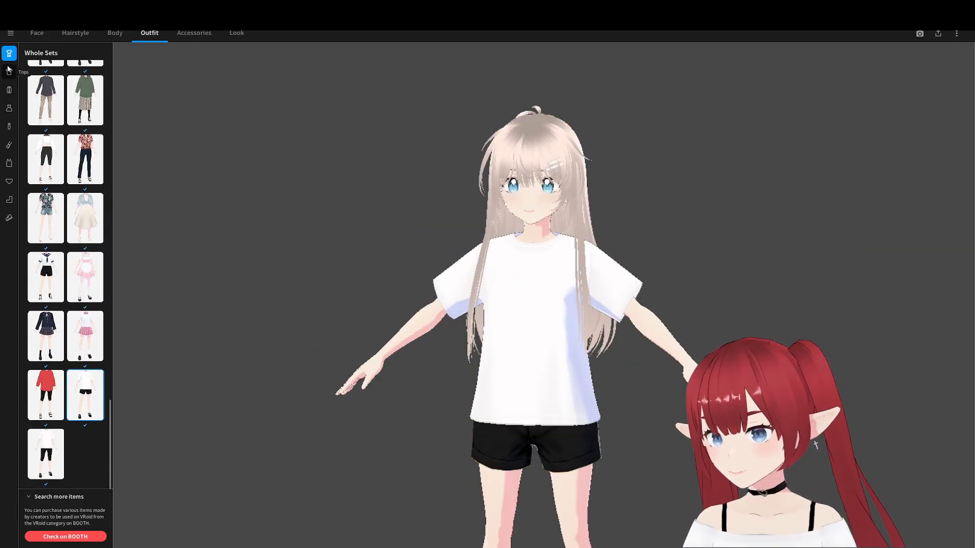
pyautogui.click(9, 54)
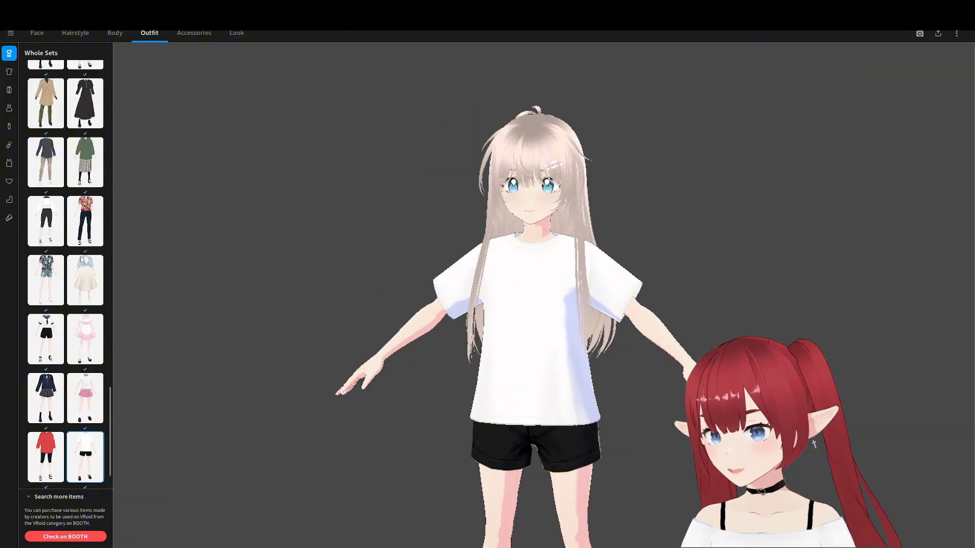
pyautogui.scroll(-1, 66, 355)
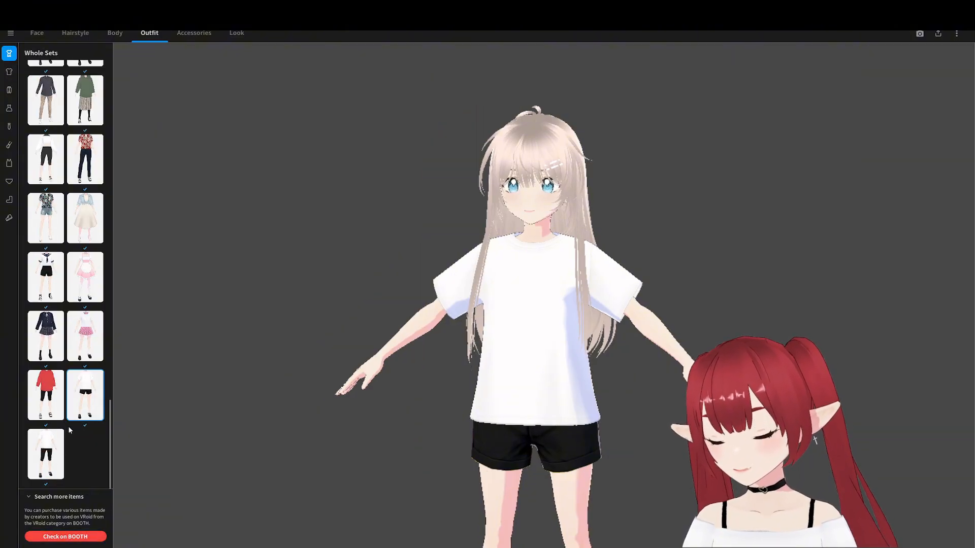
pyautogui.scroll(6, 67, 427)
pyautogui.scroll(10, 70, 423)
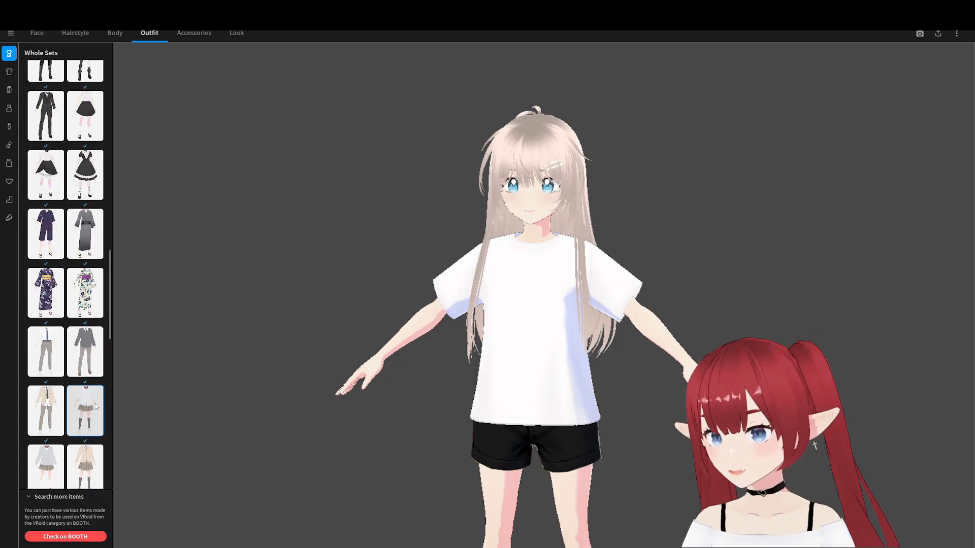
pyautogui.scroll(6, 61, 308)
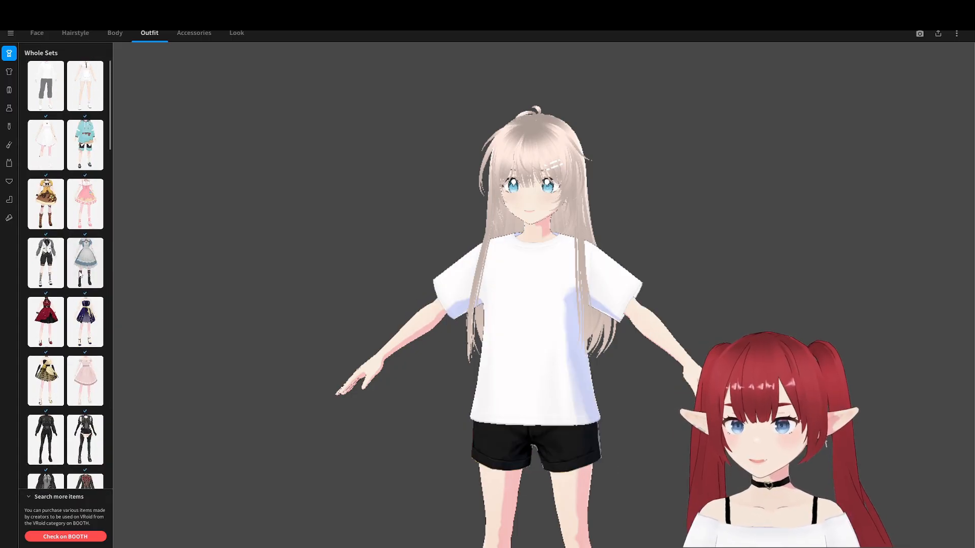
pyautogui.scroll(-20, 61, 307)
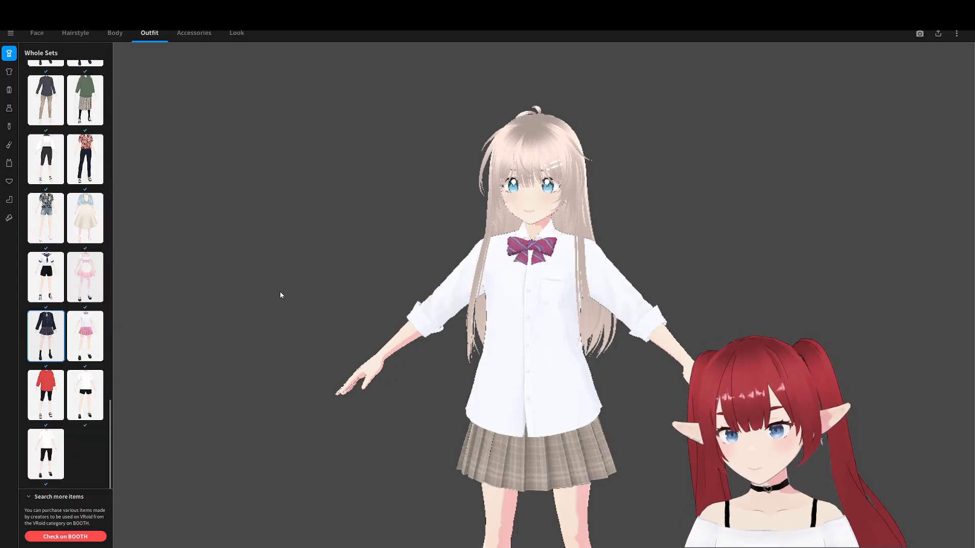
# Try on the navy blazer uniform, switch to the pink apron-dress set, and look through the preset and custom bottoms.
pyautogui.click(41, 336)
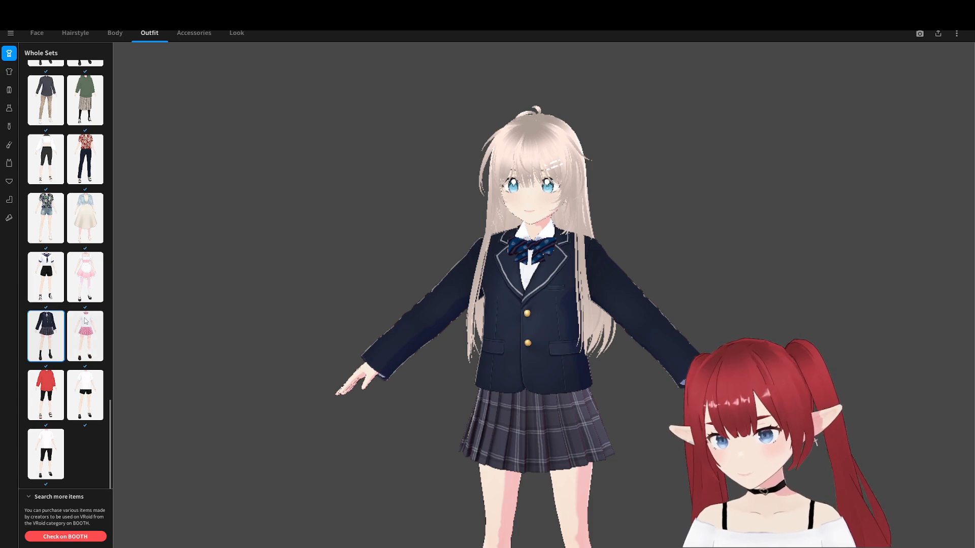
pyautogui.click(9, 90)
pyautogui.scroll(15, 71, 309)
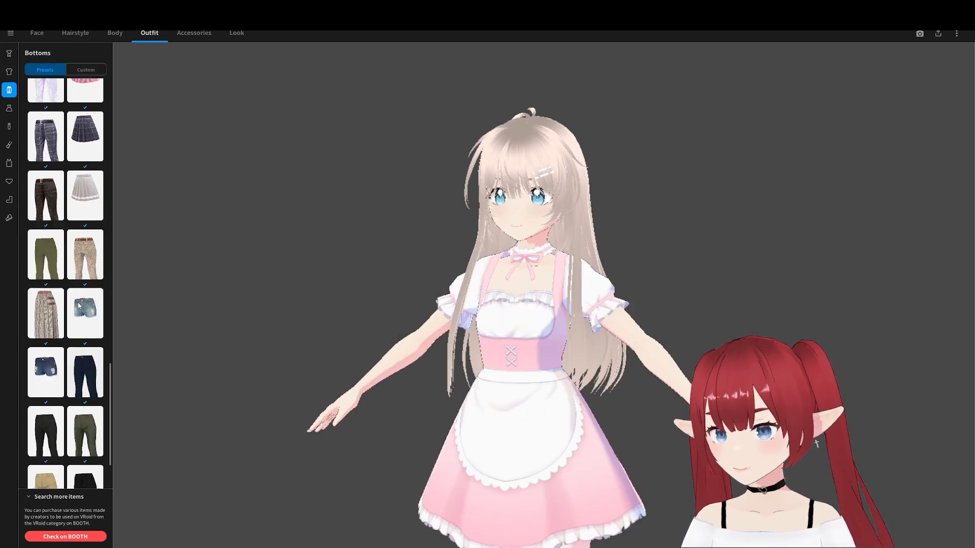
pyautogui.scroll(10, 59, 340)
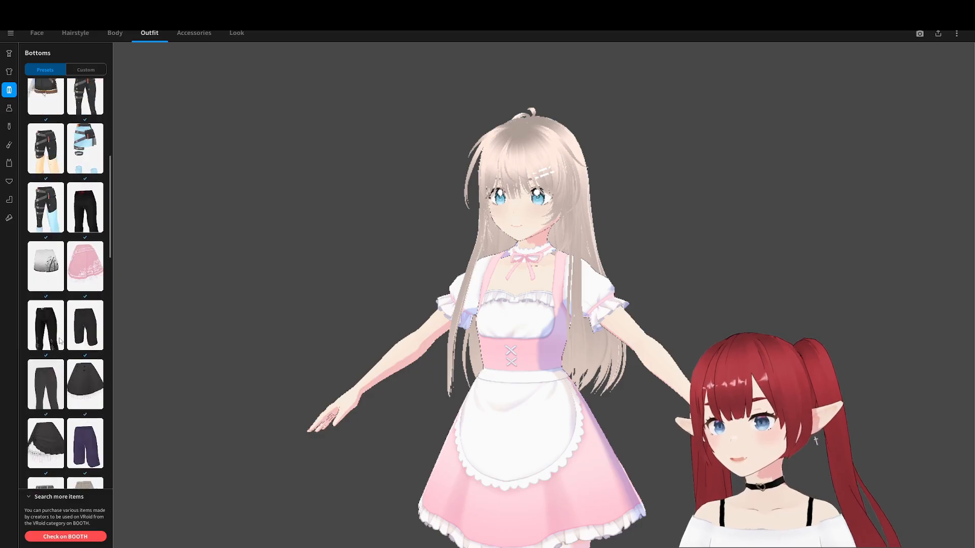
pyautogui.click(85, 70)
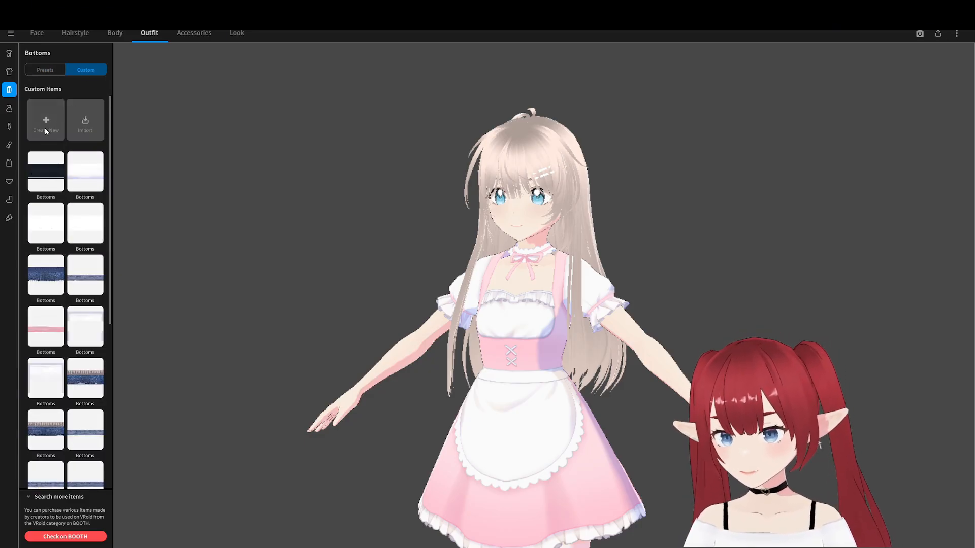
# Create a new custom top from the Off Shoulder Dress (Straps) template in the Dresses category.
pyautogui.click(8, 74)
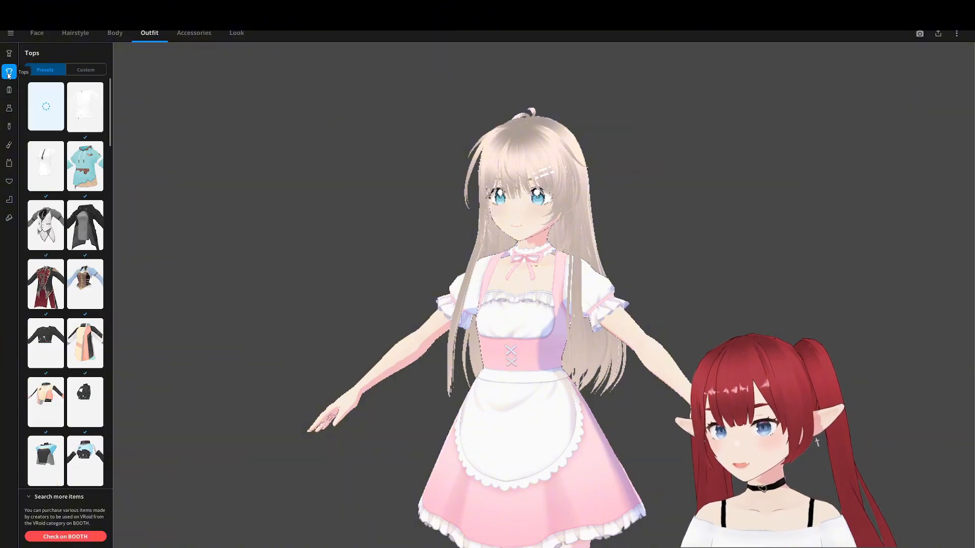
pyautogui.click(81, 70)
pyautogui.click(51, 121)
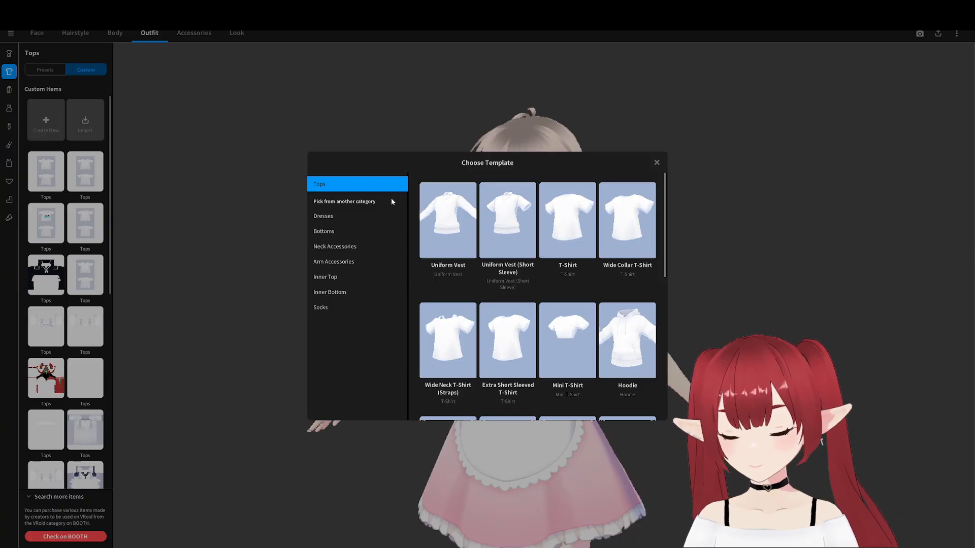
pyautogui.scroll(-10, 605, 356)
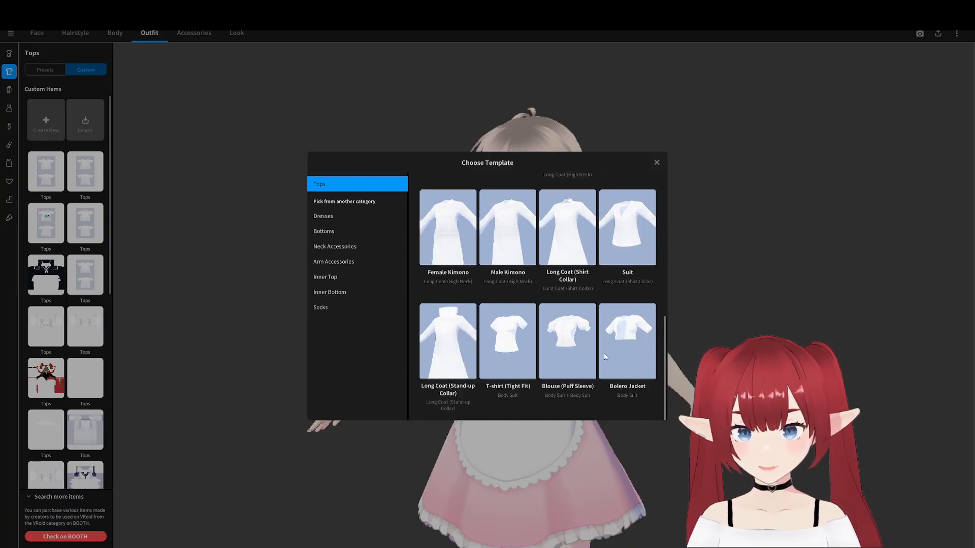
pyautogui.scroll(5, 498, 350)
pyautogui.click(324, 217)
pyautogui.click(324, 232)
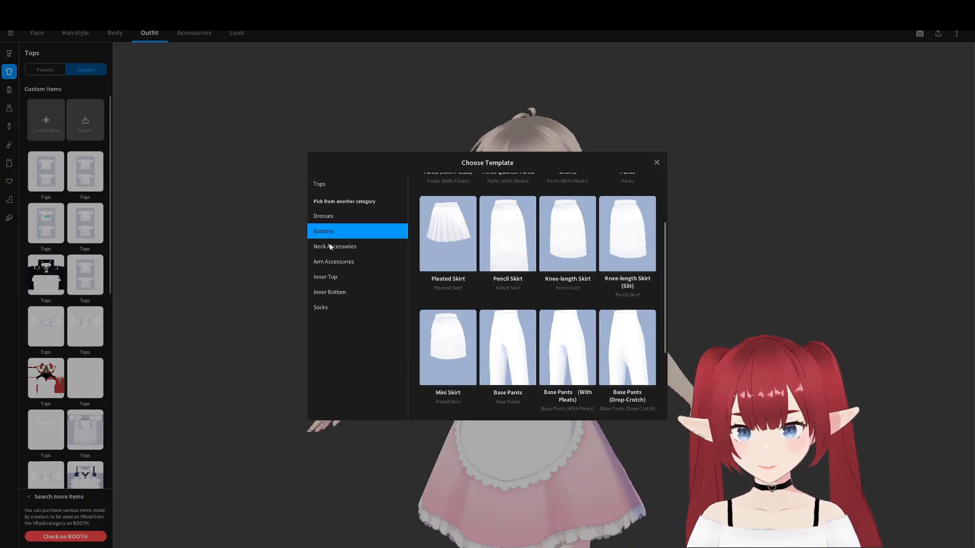
pyautogui.click(330, 247)
pyautogui.click(330, 219)
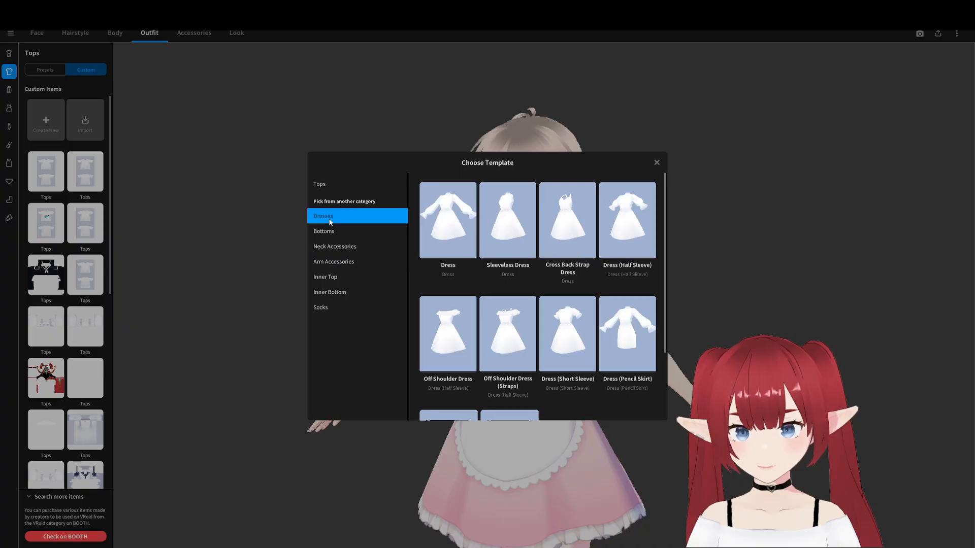
pyautogui.click(510, 336)
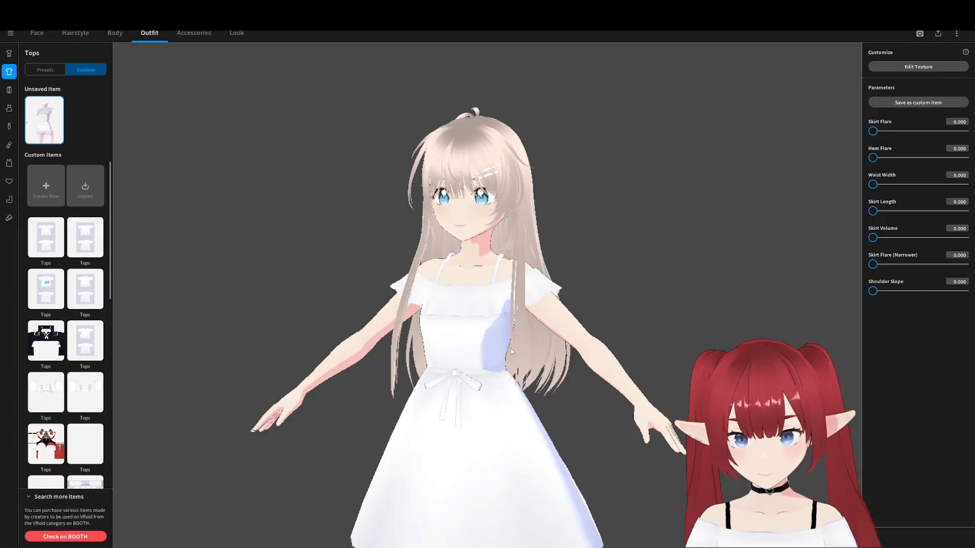
# Save the white off-shoulder dress as a custom item and open its texture for editing.
pyautogui.moveTo(467, 348); pyautogui.dragTo(456, 306, button='right')
pyautogui.scroll(-3, 517, 349)
pyautogui.scroll(2, 456, 306)
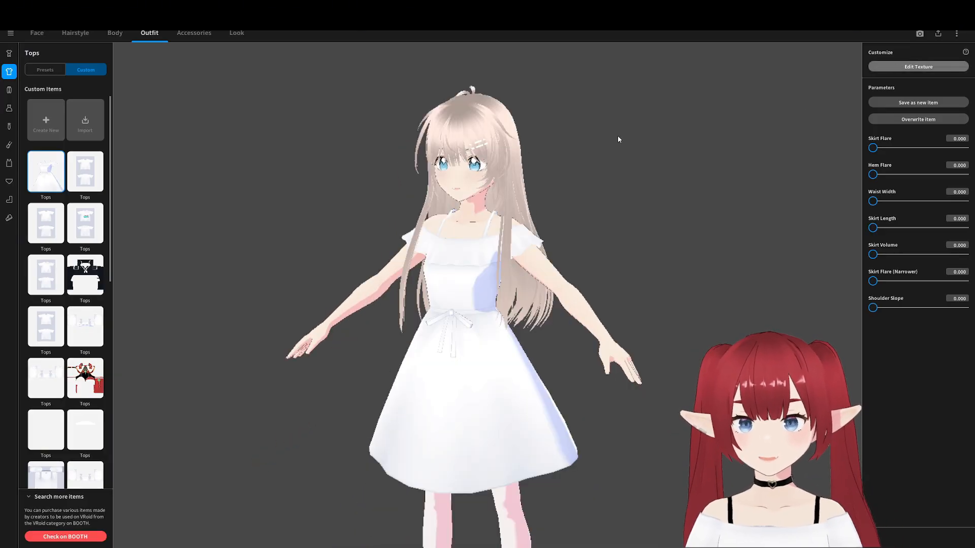
pyautogui.click(919, 67)
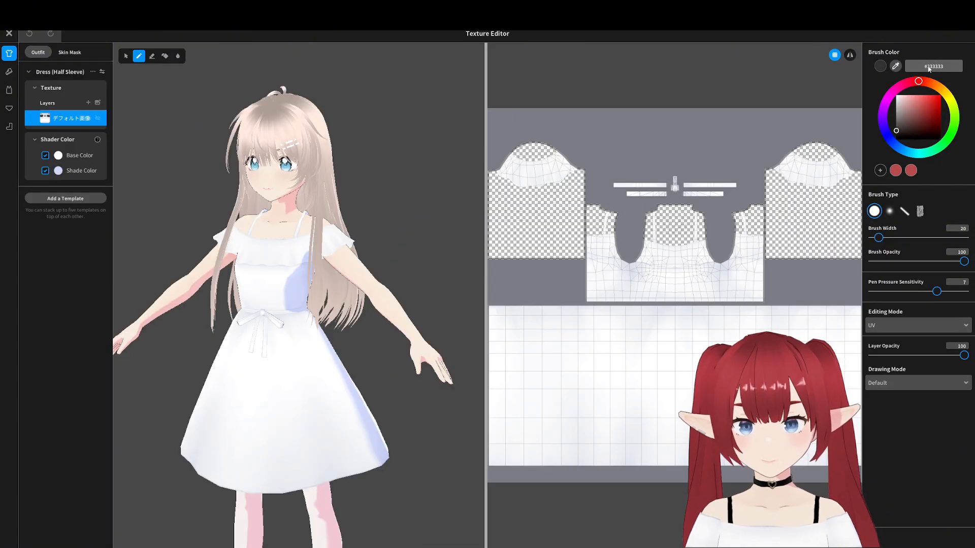
# Try dark #333333 brush strokes on the dress texture across the chest and along the neck edge.
pyautogui.scroll(4, 711, 193)
pyautogui.moveTo(628, 194); pyautogui.dragTo(690, 196)
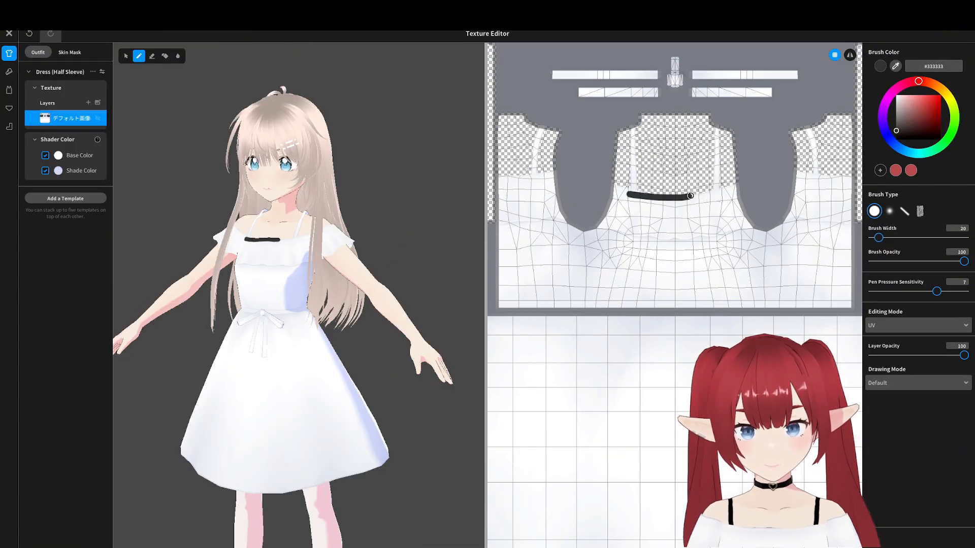
pyautogui.hotkey('ctrl', 'z')
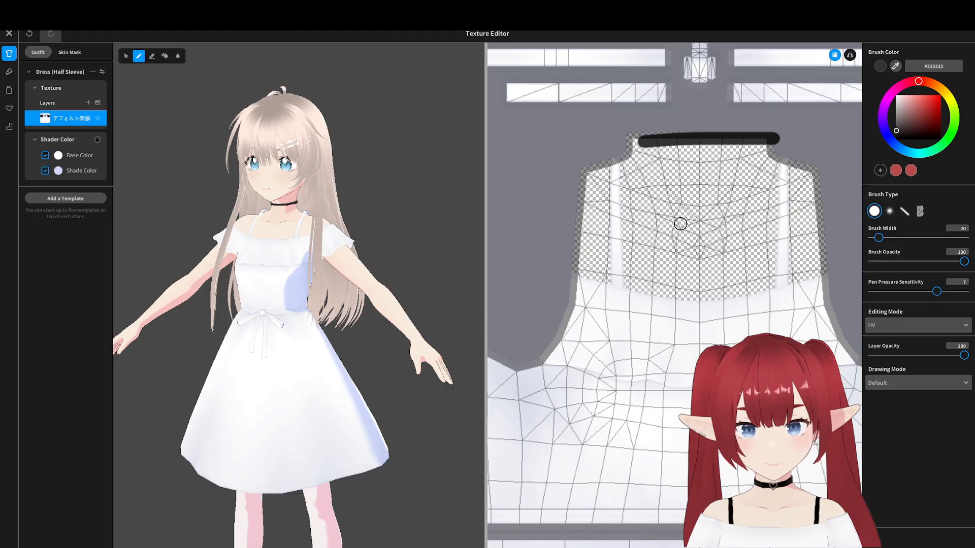
pyautogui.moveTo(678, 222); pyautogui.dragTo(668, 330, button='middle')
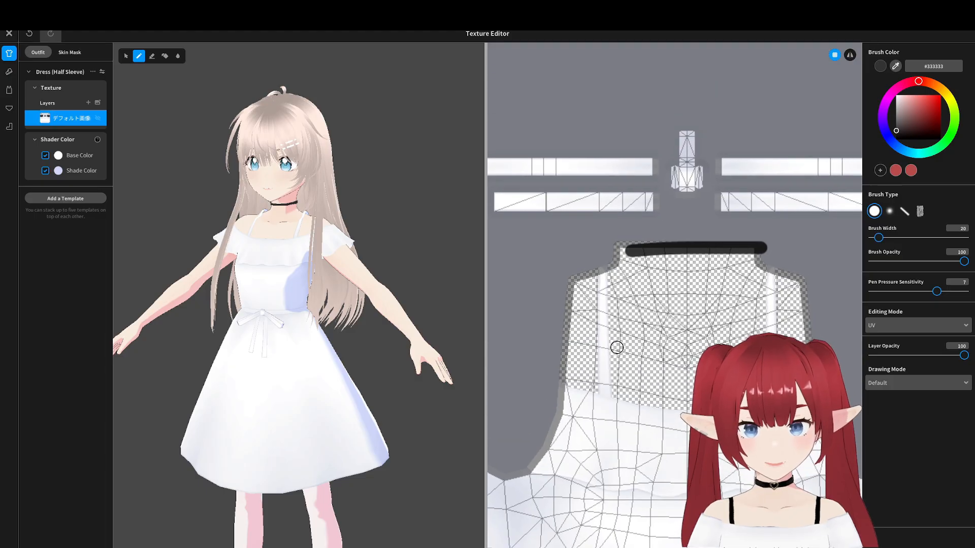
# Undo the dark neck stroke and paint a thin #FCFAFC choker band along the front neck edge with brush width 8.
pyautogui.keyDown('alt'); pyautogui.click(614, 349); pyautogui.keyUp('alt')
pyautogui.scroll(2, 698, 309)
pyautogui.hotkey('ctrl', 'z')
pyautogui.click(878, 238)
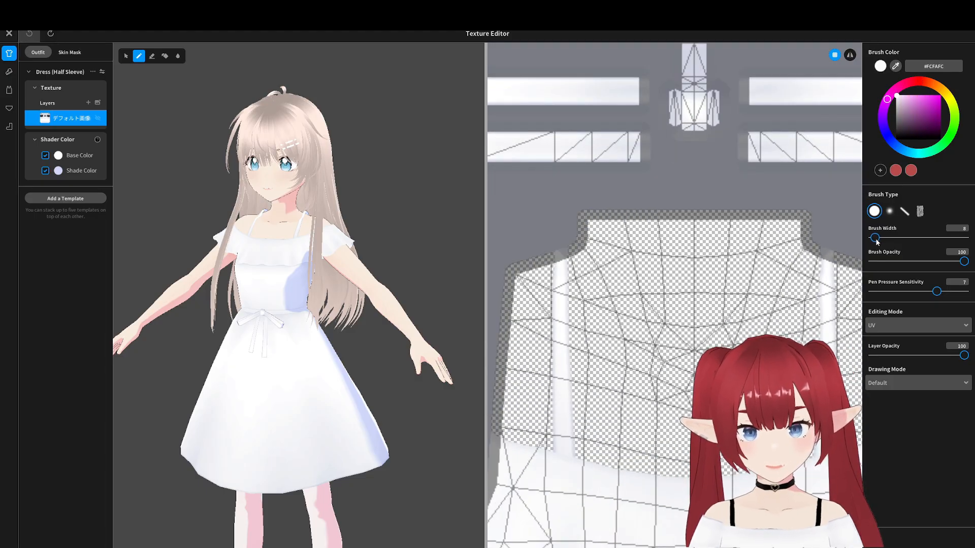
pyautogui.moveTo(608, 222); pyautogui.dragTo(800, 224)
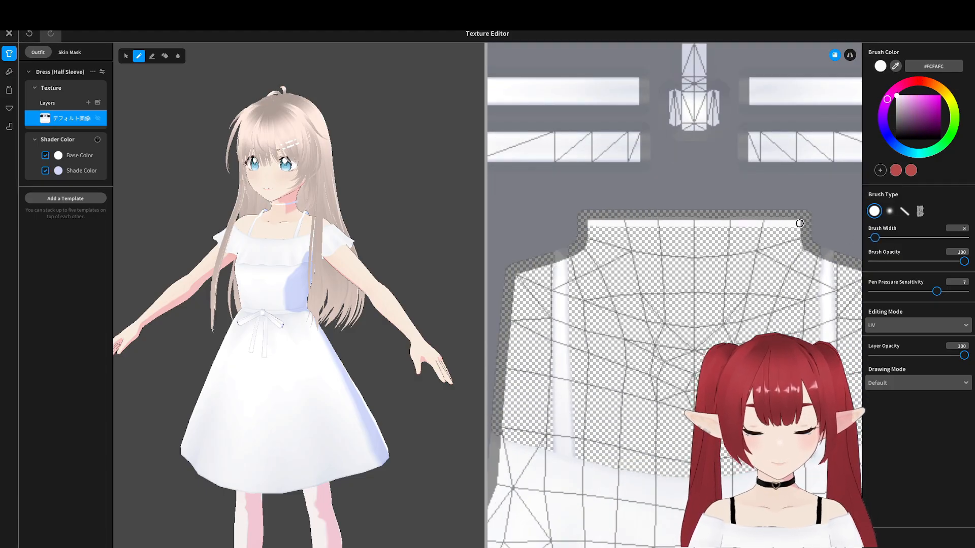
# Finish the white choker band on the back neck pieces of the texture and save the dress as a new item.
pyautogui.scroll(-1, 325, 284)
pyautogui.moveTo(305, 294); pyautogui.dragTo(234, 282, button='right')
pyautogui.scroll(-5, 573, 254)
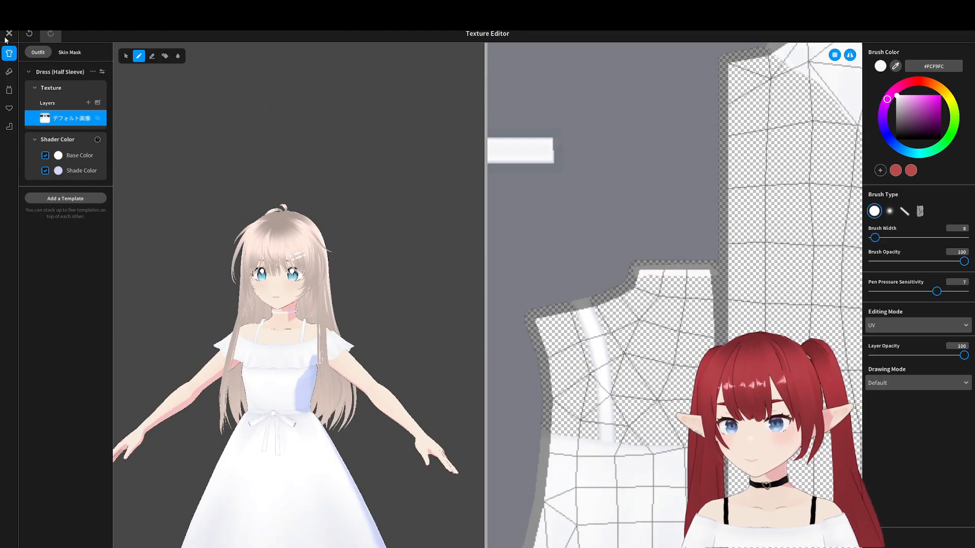
pyautogui.press('Escape')
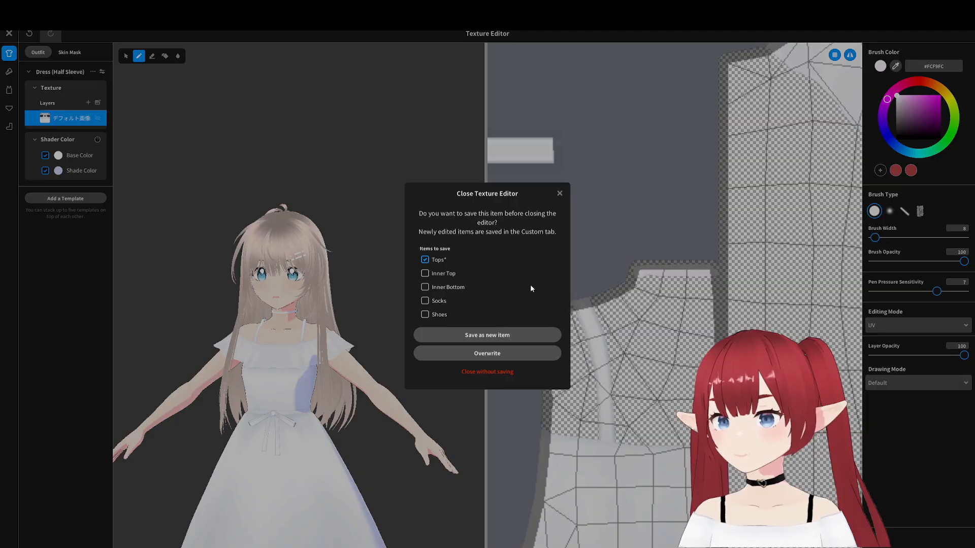
pyautogui.click(473, 336)
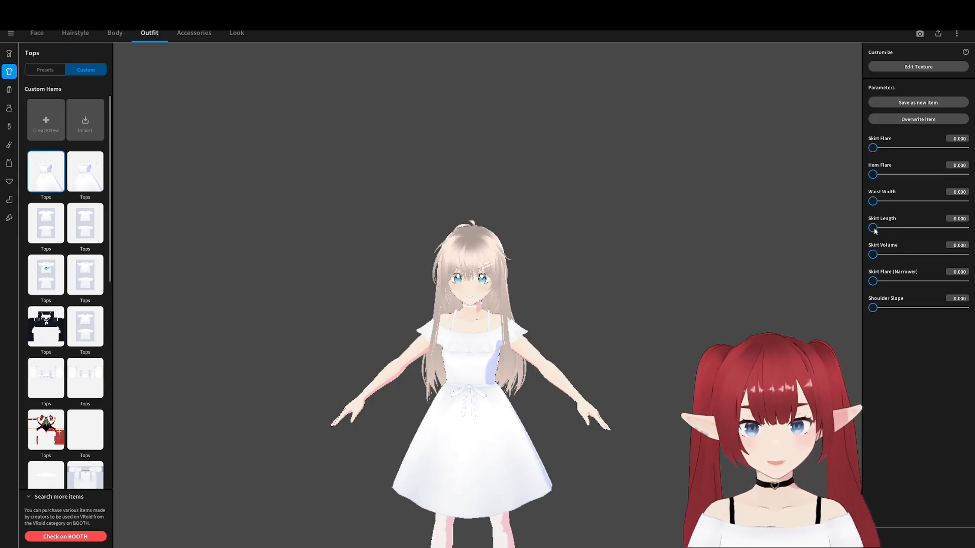
# Try a longer skirt length on the dress and look at the shoe presets.
pyautogui.moveTo(875, 231); pyautogui.dragTo(967, 228)
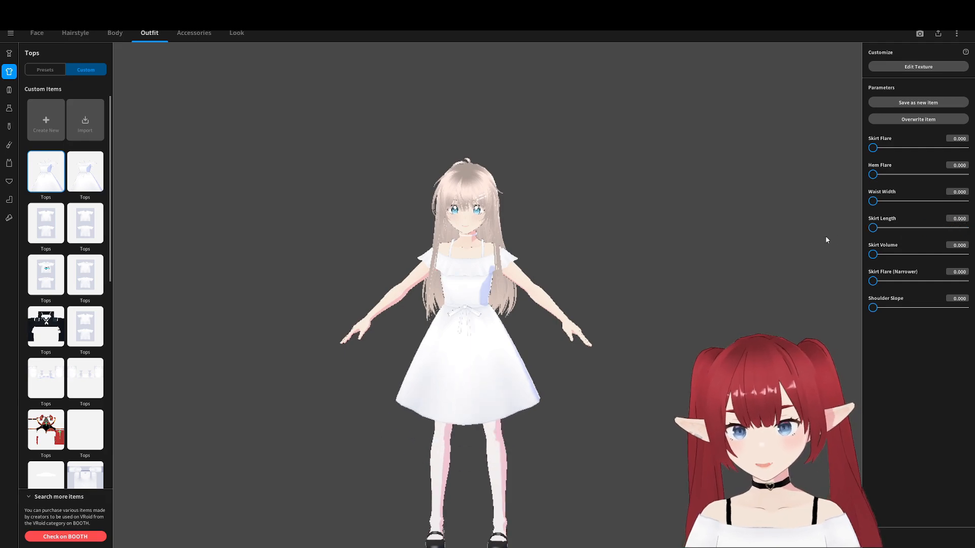
pyautogui.click(9, 218)
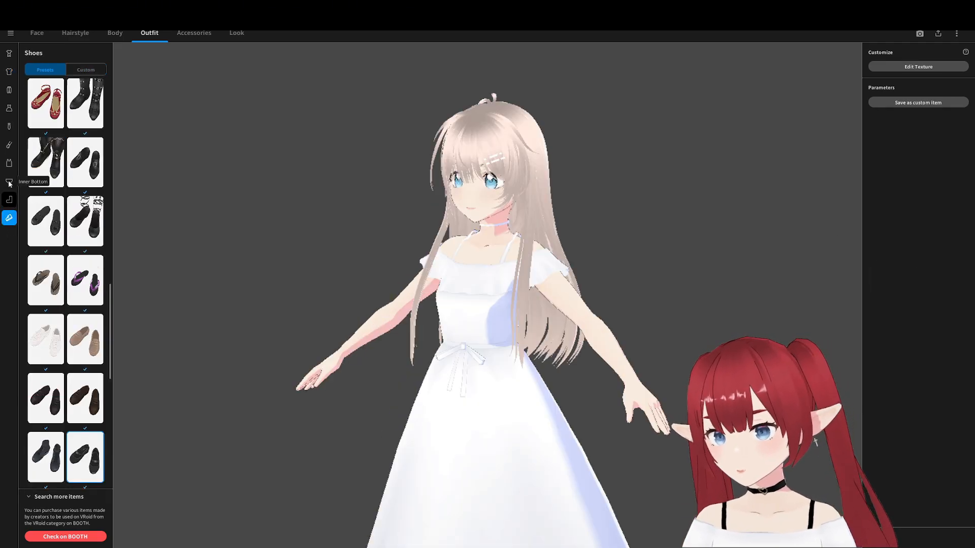
pyautogui.scroll(-3, 301, 336)
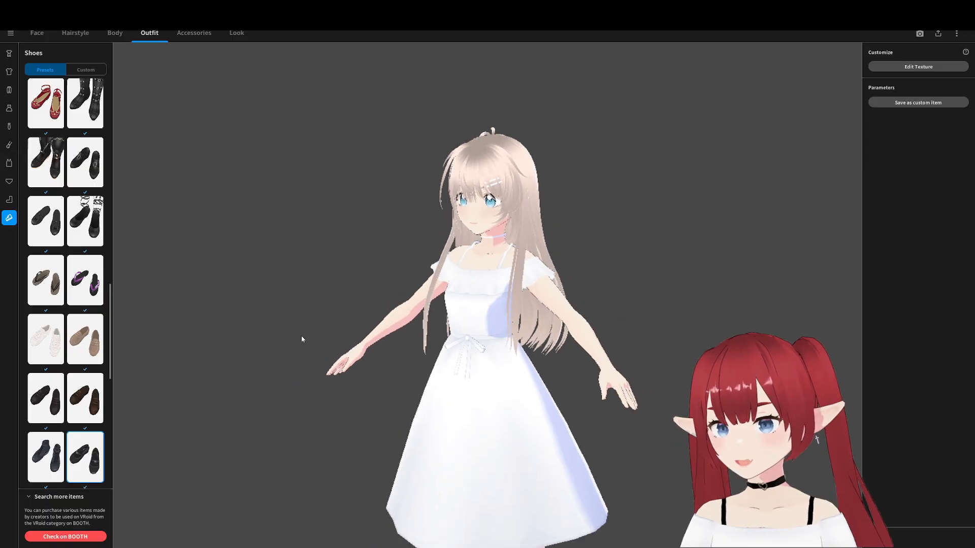
# Put the white ruffled cuffs from the arm accessory presets on the avatar's wrists.
pyautogui.moveTo(394, 384); pyautogui.dragTo(394, 285, button='middle')
pyautogui.click(9, 145)
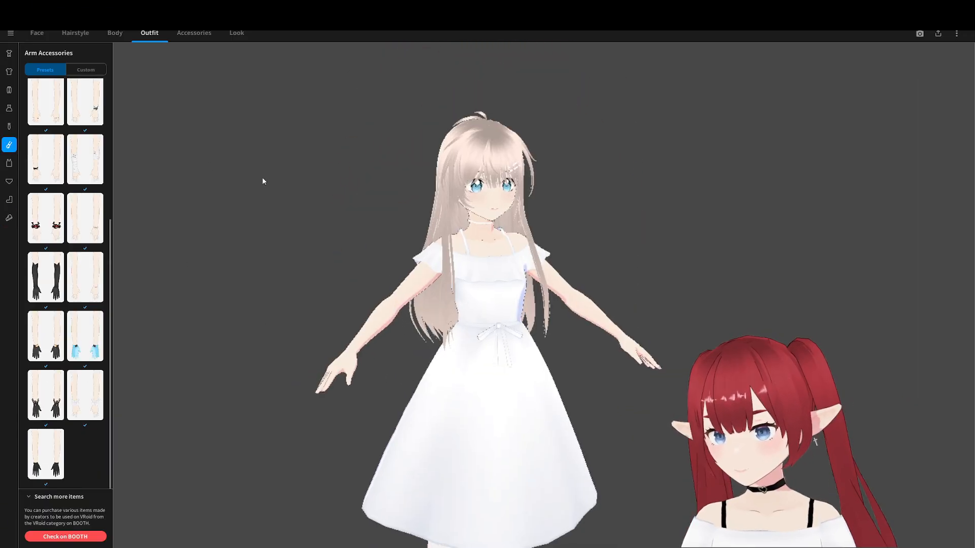
pyautogui.click(85, 395)
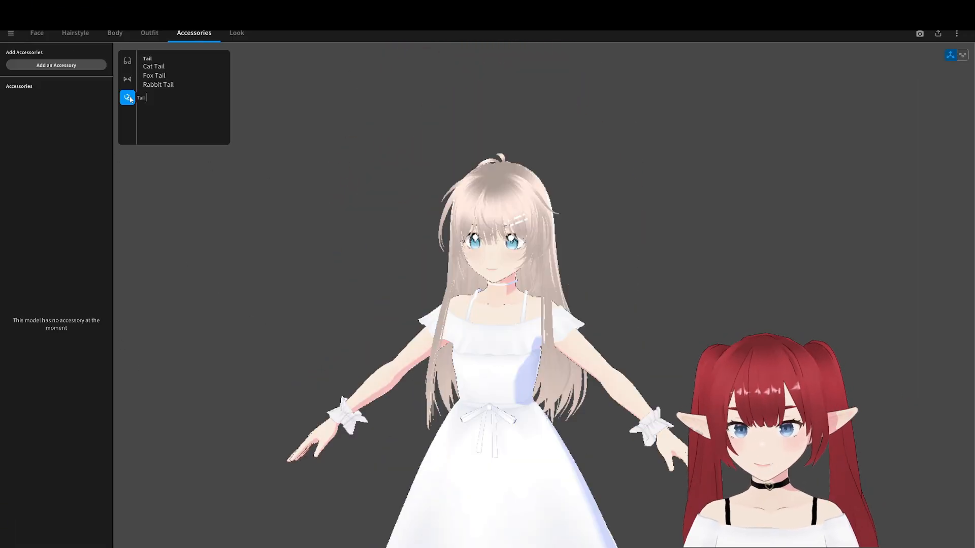
# Add the Cat Tail accessory and recolor it to pale cream #FCF0E9.
pyautogui.click(153, 67)
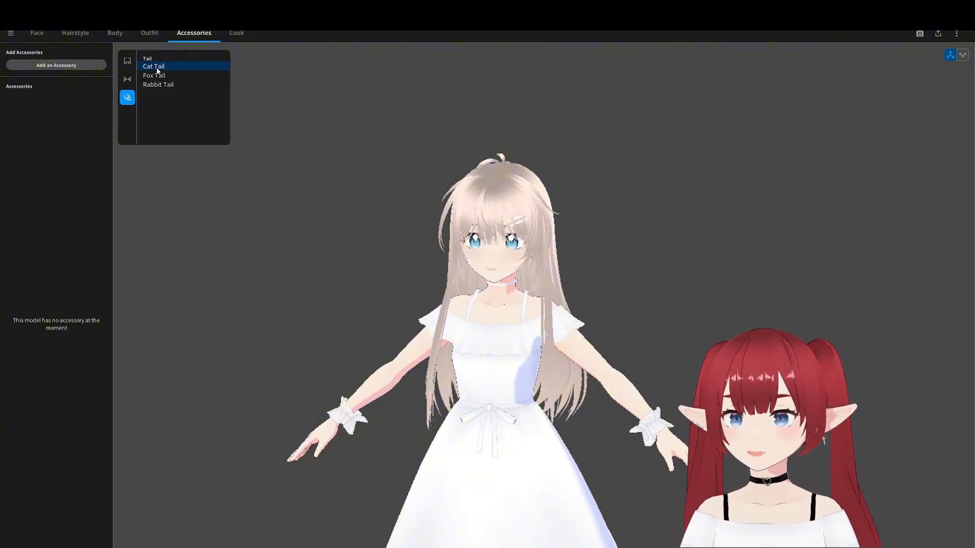
pyautogui.click(539, 238)
pyautogui.moveTo(583, 296); pyautogui.dragTo(558, 298, button='right')
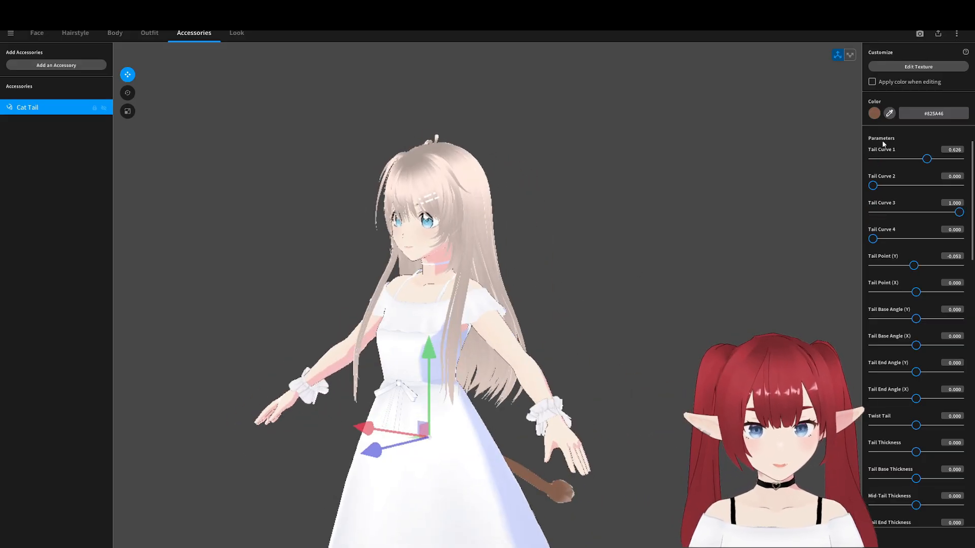
pyautogui.click(874, 114)
pyautogui.moveTo(842, 156); pyautogui.dragTo(831, 137)
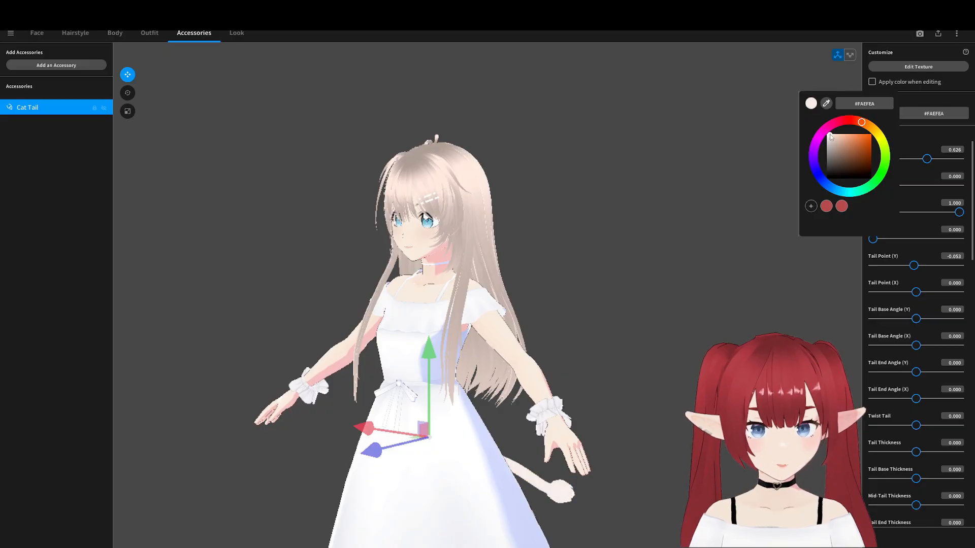
pyautogui.click(726, 177)
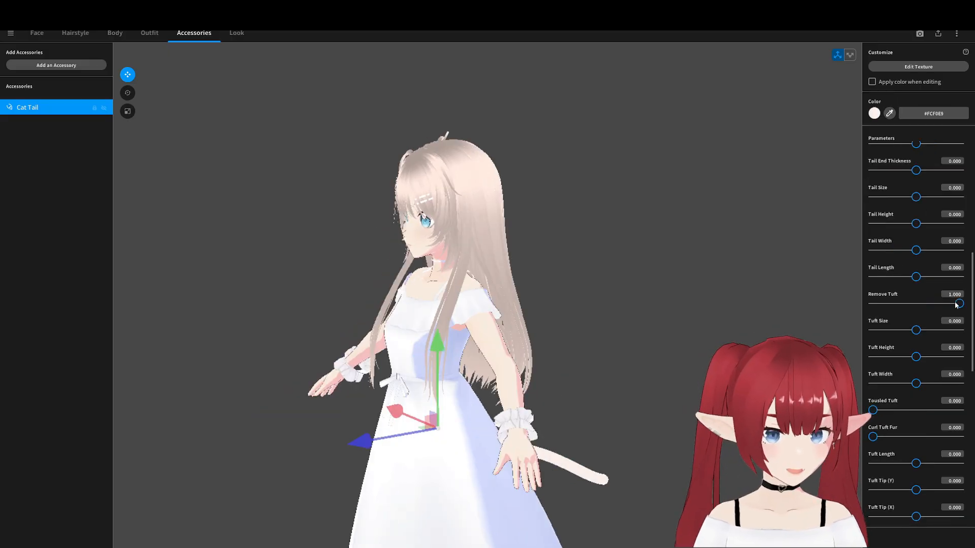
# Shape the tail's tuft: set Remove Tuft to 0.537, Tuft Height to -20.264, Tuft Width to 75.771 and Tuft Length to -100.
pyautogui.moveTo(958, 304); pyautogui.dragTo(762, 329)
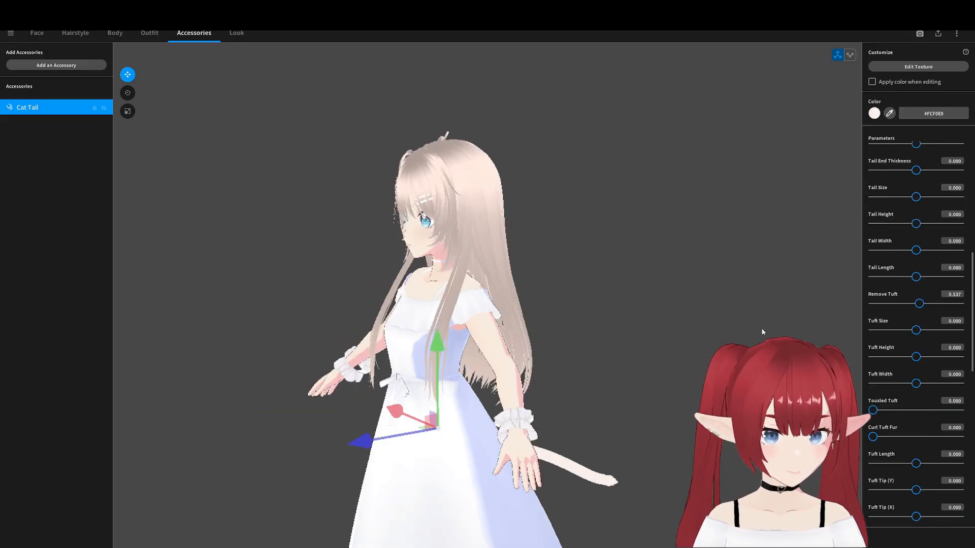
pyautogui.moveTo(762, 329); pyautogui.dragTo(745, 328, button='right')
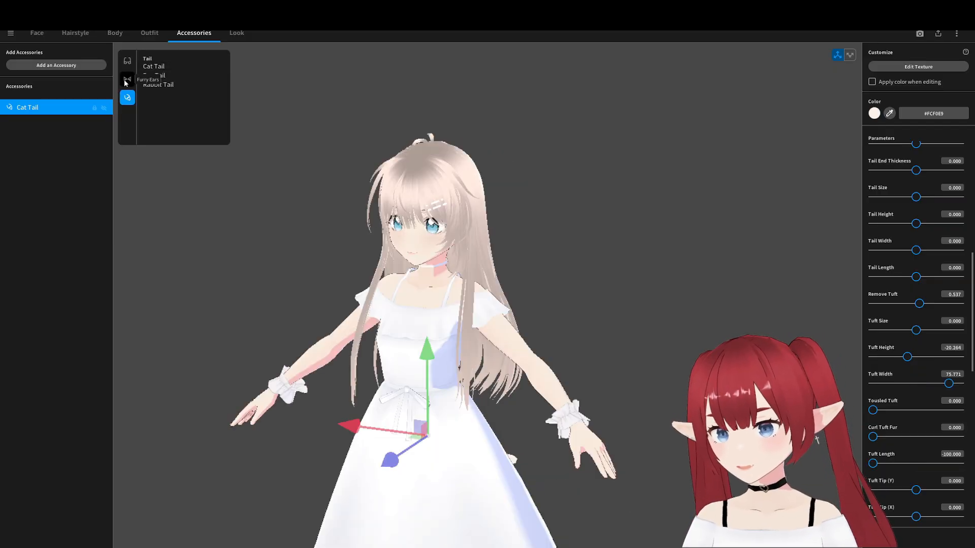
# Add the Cat Ears accessory in peach #FCDDCD and adjust its Fur Volume and Ear Shape 1.
pyautogui.click(127, 79)
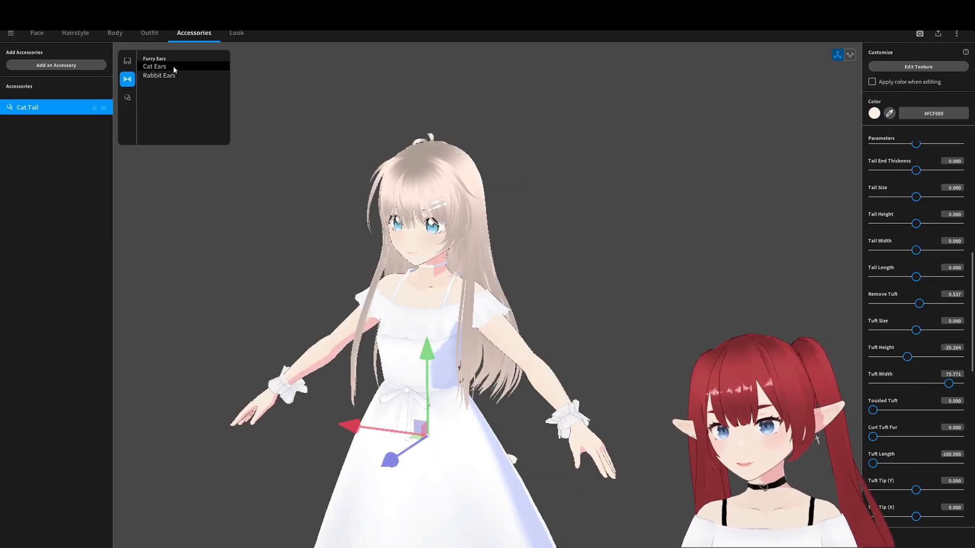
pyautogui.click(172, 66)
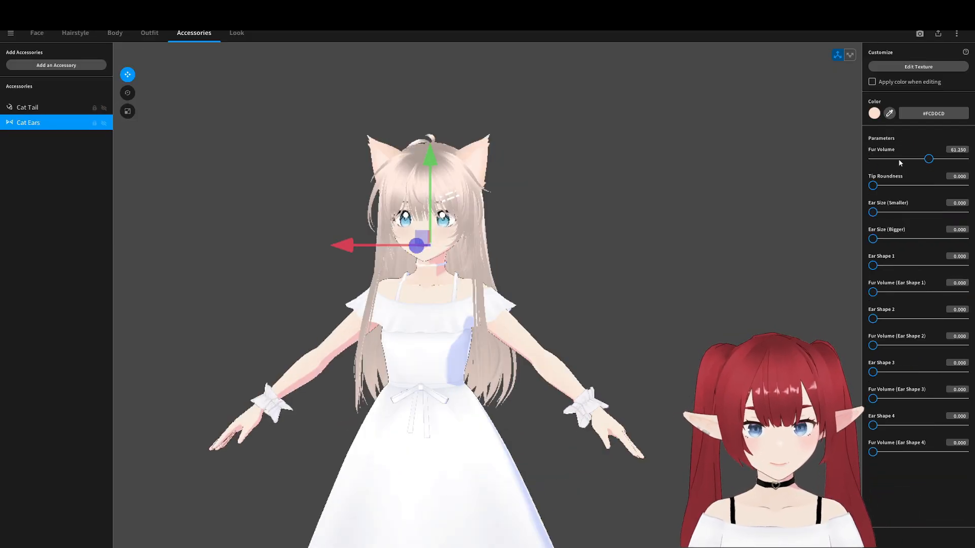
pyautogui.moveTo(898, 163); pyautogui.dragTo(870, 165)
pyautogui.moveTo(873, 266)
pyautogui.mouseDown()
pyautogui.moveTo(939, 265)
pyautogui.moveTo(887, 265)
pyautogui.mouseUp()
# Add the Glasses (Thin) accessory to the avatar's face.
pyautogui.click(55, 65)
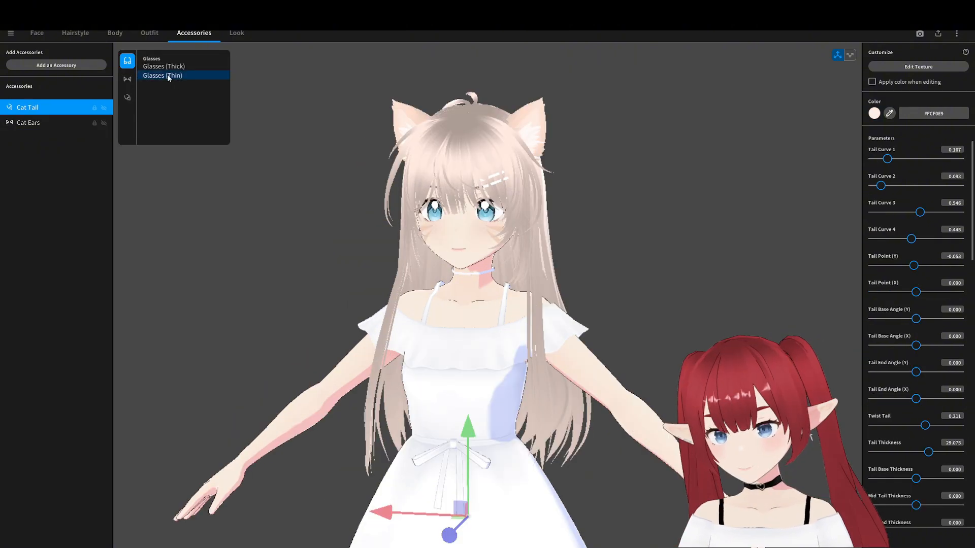
pyautogui.click(178, 75)
pyautogui.click(429, 165)
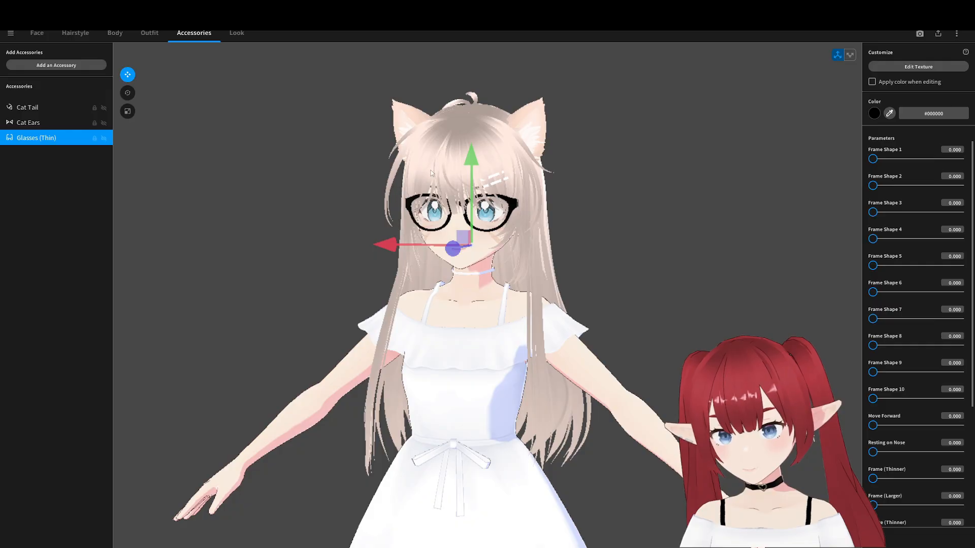
# Try different Frame Shape 1, Frame Shape 2 and Frame Shape 3 values on the glasses.
pyautogui.moveTo(431, 173); pyautogui.dragTo(541, 230, button='right')
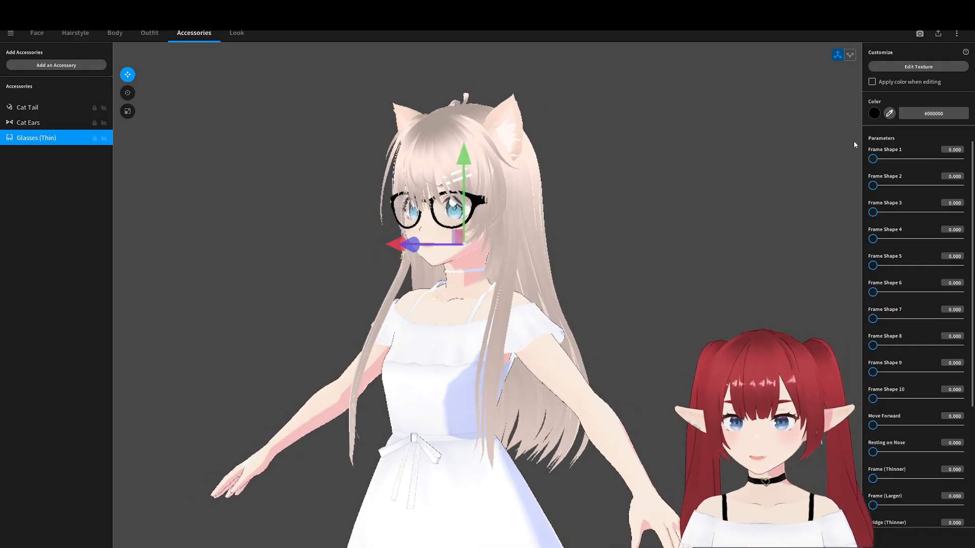
pyautogui.moveTo(645, 175); pyautogui.dragTo(663, 193, button='right')
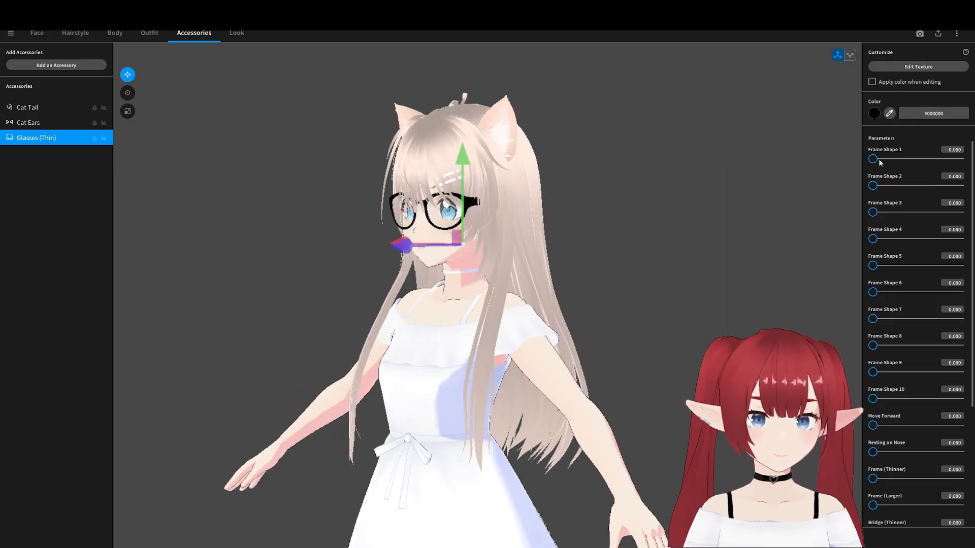
pyautogui.moveTo(873, 159); pyautogui.dragTo(962, 159)
pyautogui.moveTo(874, 186); pyautogui.dragTo(938, 185)
pyautogui.moveTo(885, 213); pyautogui.dragTo(848, 209)
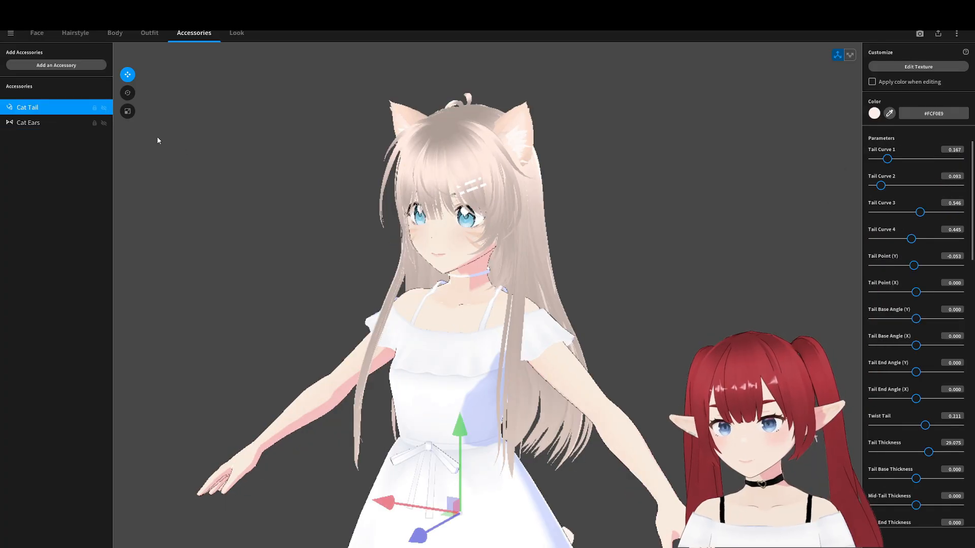
# Deselect the accessories and examine the whole avatar with its cat ears and tail from a distance and up close.
pyautogui.click(158, 140)
pyautogui.moveTo(342, 181)
pyautogui.mouseDown(button='right')
pyautogui.moveTo(366, 183)
pyautogui.moveTo(339, 183)
pyautogui.mouseUp(button='right')
pyautogui.scroll(-3, 349, 188)
pyautogui.scroll(-4, 349, 188)
pyautogui.moveTo(498, 385); pyautogui.dragTo(508, 348, button='right')
pyautogui.scroll(2, 481, 312)
pyautogui.scroll(2, 481, 316)
pyautogui.scroll(2, 478, 319)
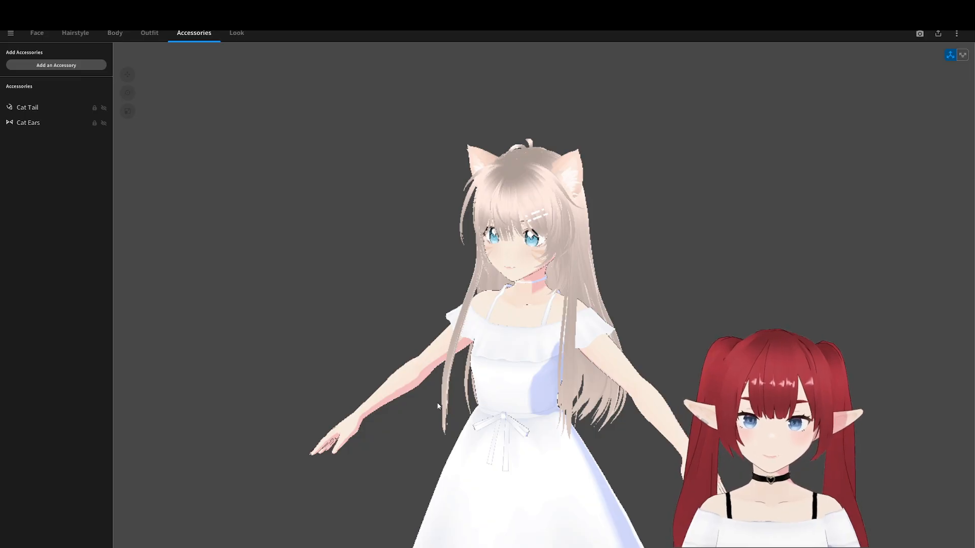
pyautogui.moveTo(437, 406)
pyautogui.mouseDown(button='middle')
pyautogui.moveTo(419, 380)
pyautogui.moveTo(423, 399)
pyautogui.mouseUp(button='middle')
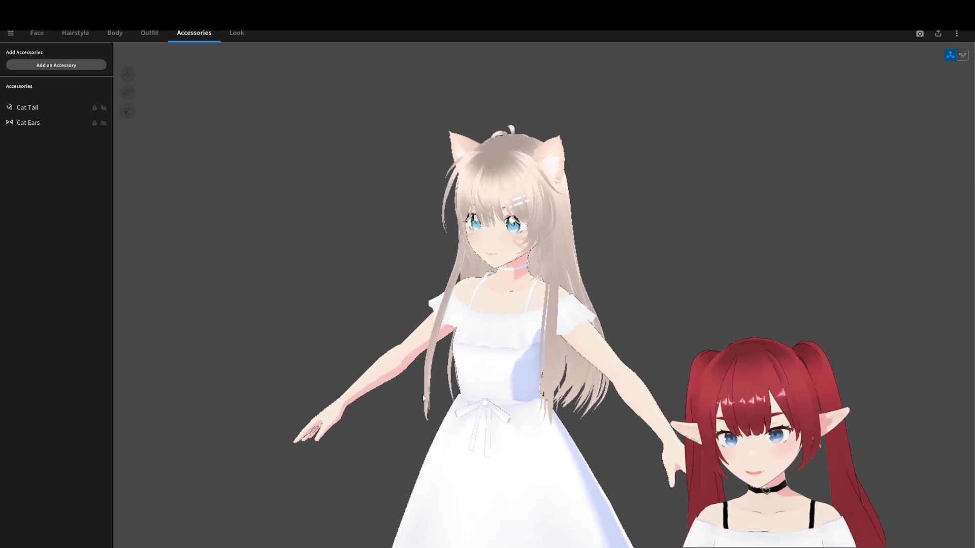
# Go through the outline, rim light and shading look settings, and set the eye alignment's Inner value to 60.
pyautogui.click(237, 32)
pyautogui.click(49, 70)
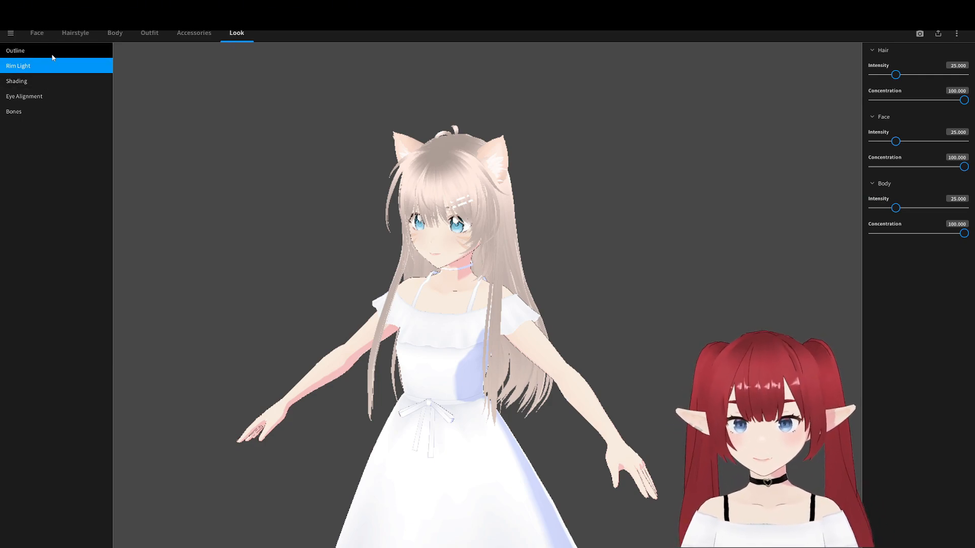
pyautogui.click(52, 55)
pyautogui.scroll(2, 449, 161)
pyautogui.click(33, 81)
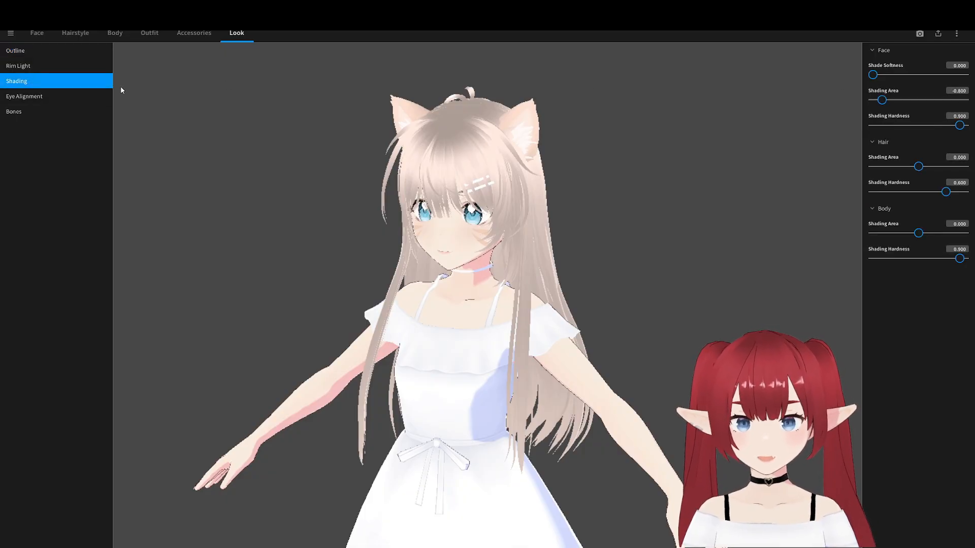
pyautogui.click(45, 96)
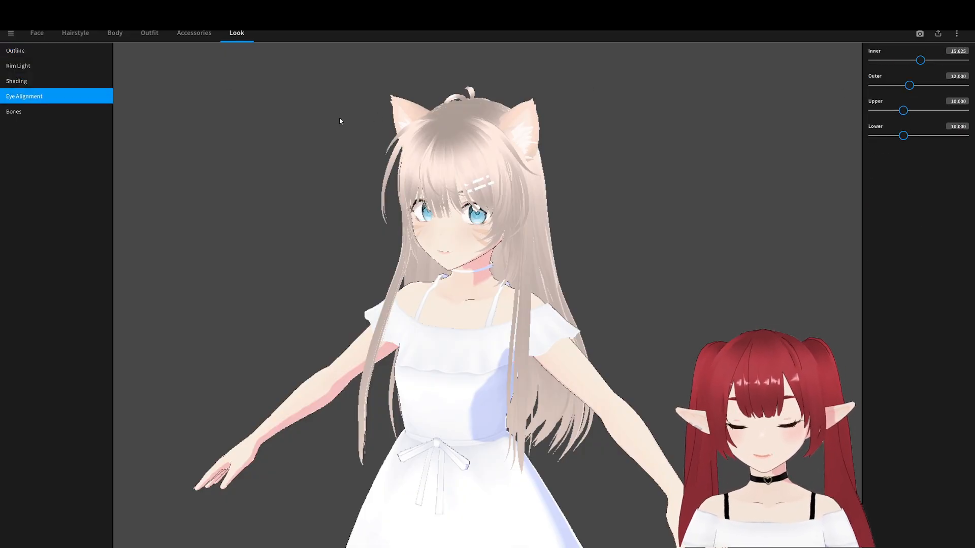
pyautogui.moveTo(913, 61); pyautogui.dragTo(909, 60)
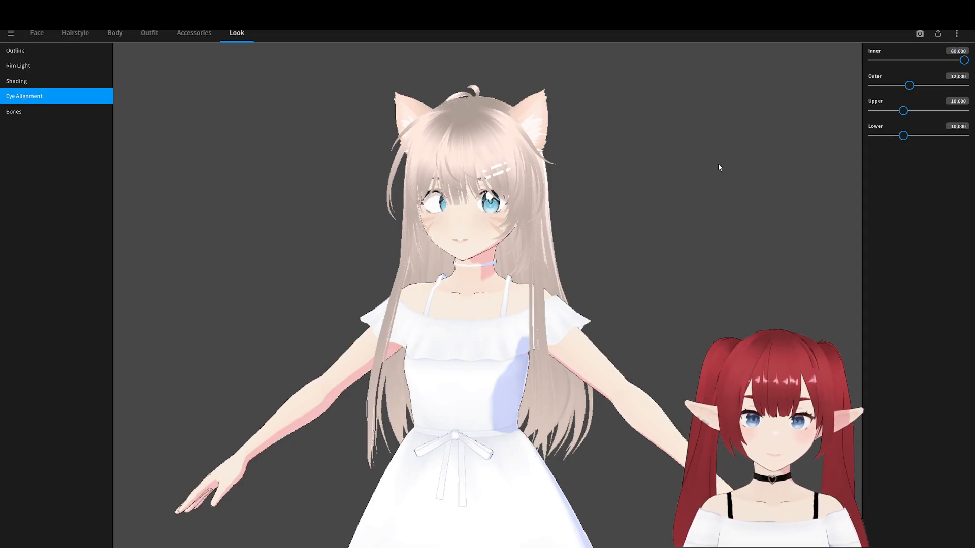
# Set the rim light Intensity to 25.417 for the hair, 55.833 for the face and 57.083 for the body.
pyautogui.click(20, 79)
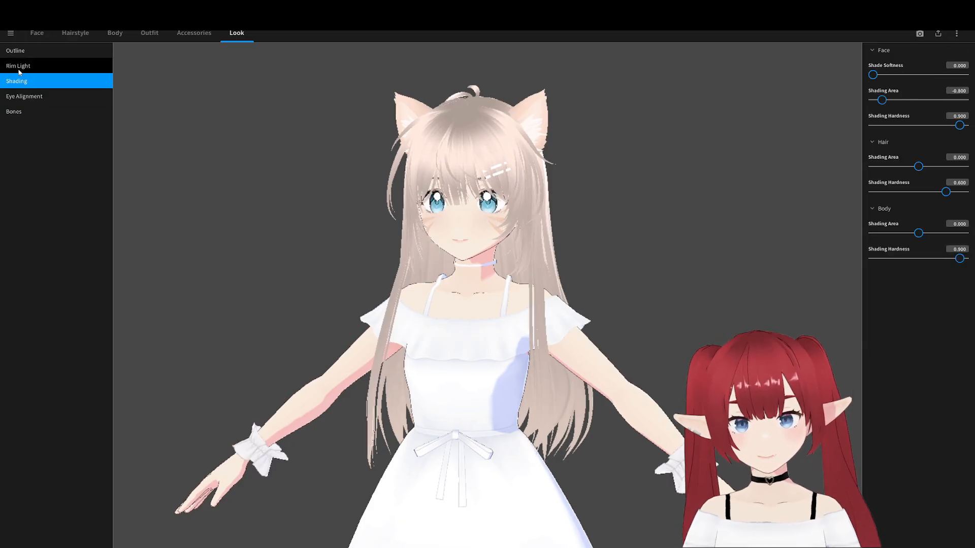
pyautogui.click(19, 68)
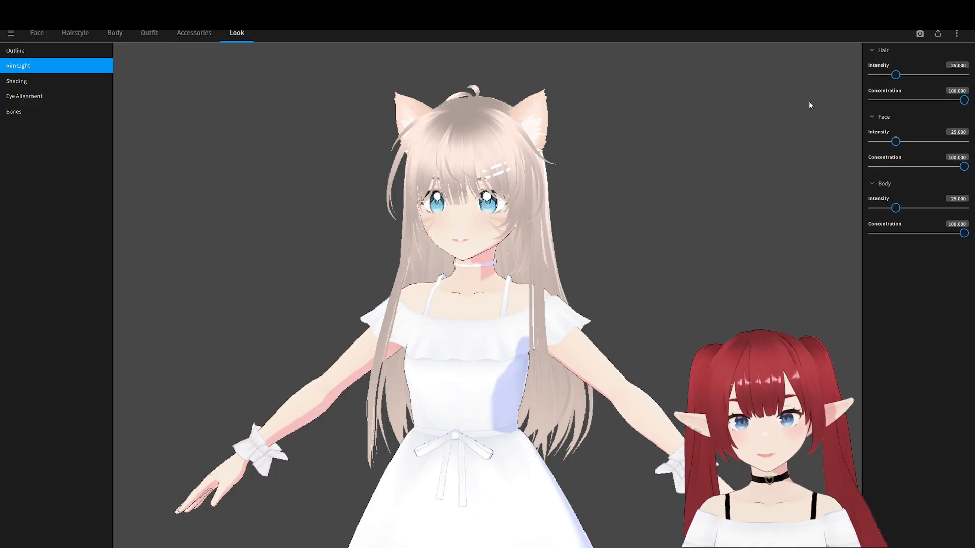
pyautogui.click(897, 75)
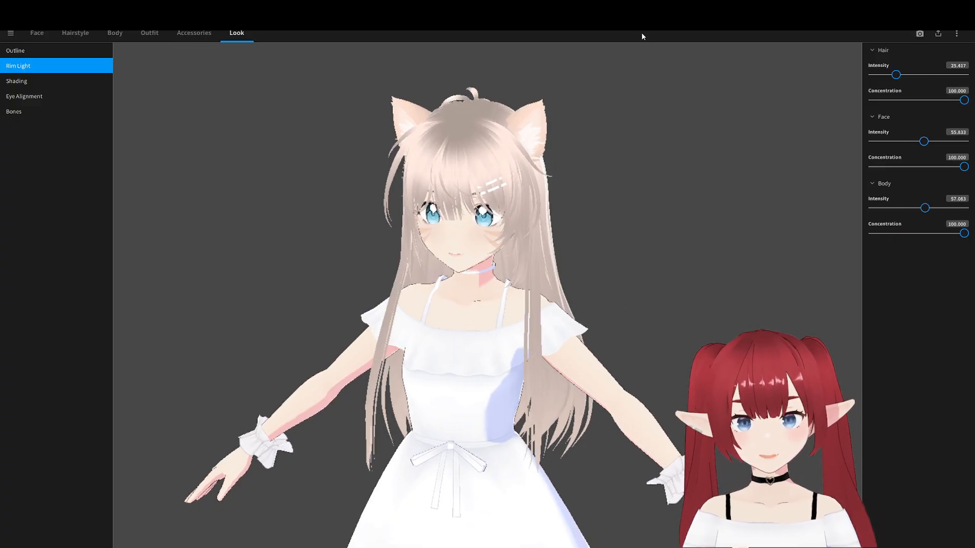
# Set the face's Shading Area to -0.533 and Shading Hardness to 0.808, and the hair's Shading Area to -0.100.
pyautogui.click(18, 81)
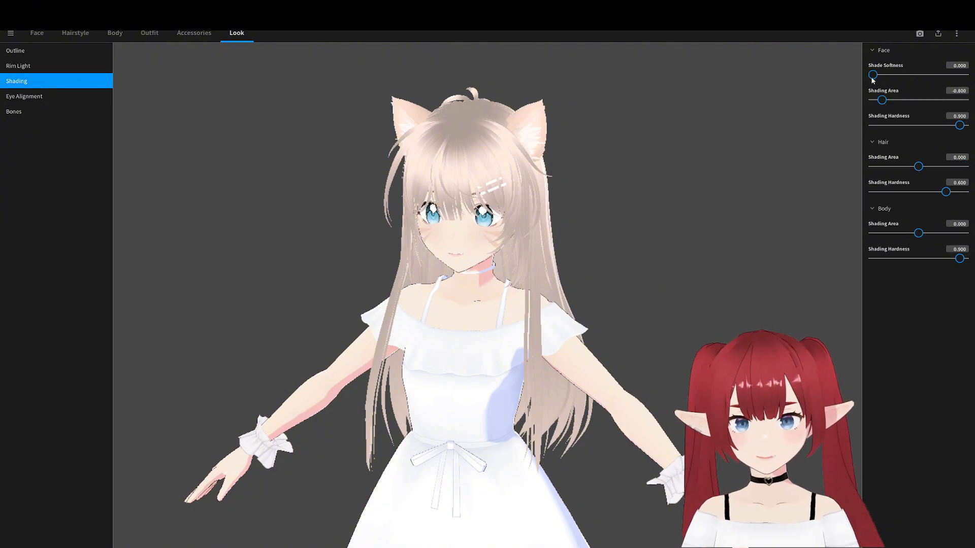
pyautogui.click(896, 108)
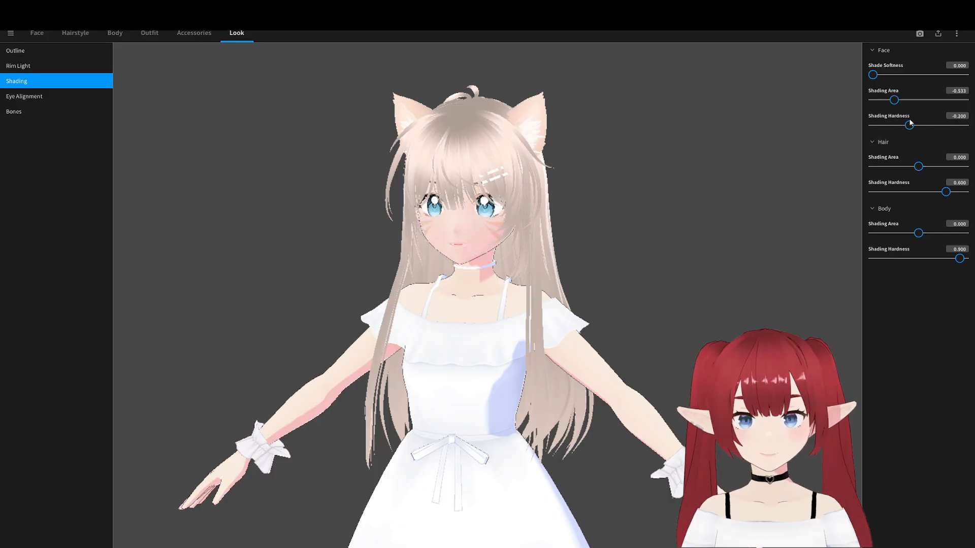
pyautogui.moveTo(959, 126); pyautogui.dragTo(922, 127)
pyautogui.moveTo(631, 228)
pyautogui.mouseDown(button='right')
pyautogui.moveTo(647, 228)
pyautogui.moveTo(629, 227)
pyautogui.mouseUp(button='right')
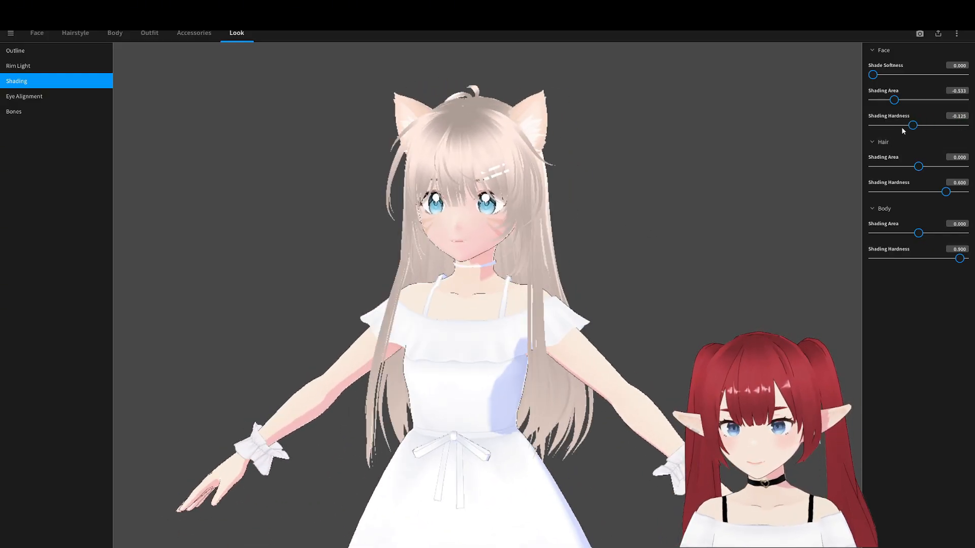
pyautogui.moveTo(913, 126); pyautogui.dragTo(957, 126)
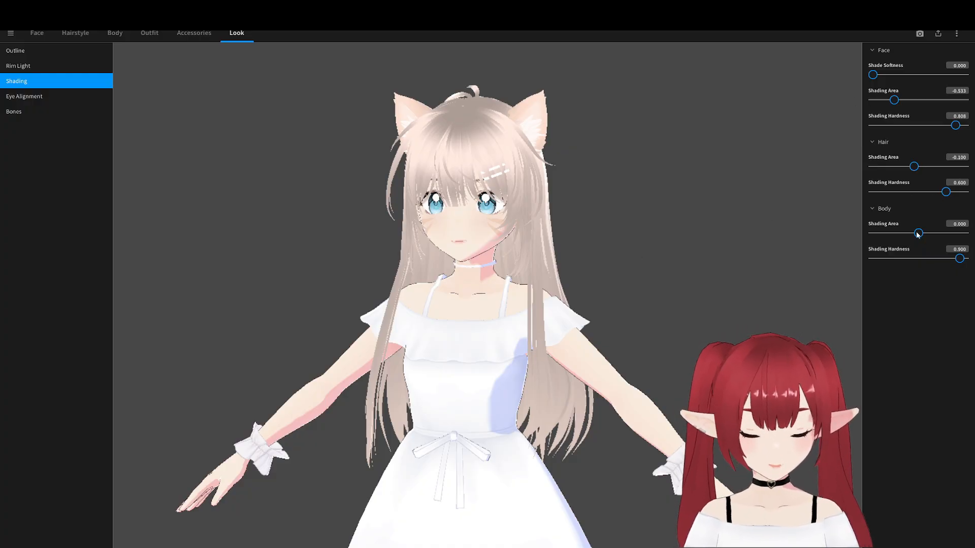
# Check the shading on the face and neck up close and set the body's Shading Area to -0.983.
pyautogui.scroll(5, 505, 250)
pyautogui.moveTo(505, 250); pyautogui.dragTo(462, 221, button='right')
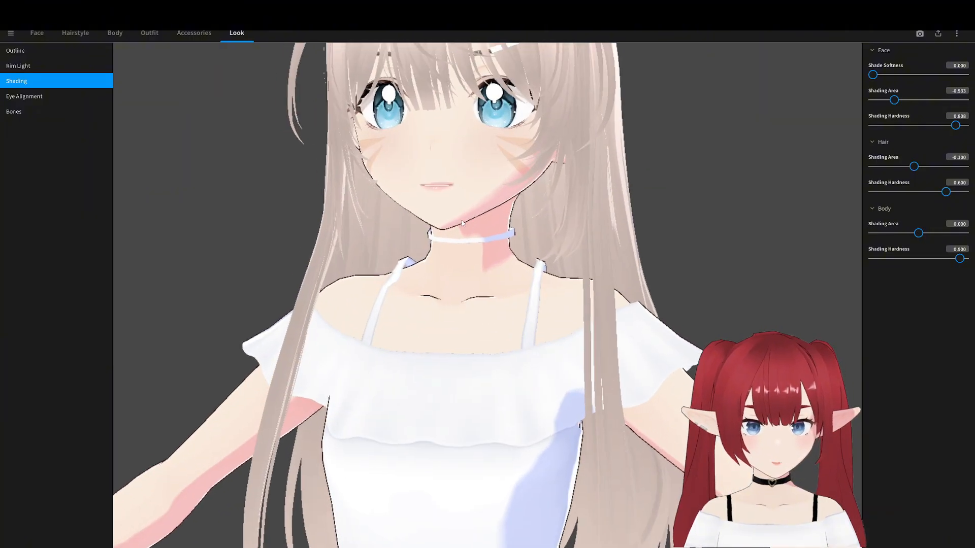
pyautogui.moveTo(472, 223); pyautogui.dragTo(500, 360, button='middle')
pyautogui.moveTo(584, 333)
pyautogui.mouseDown(button='right')
pyautogui.moveTo(495, 324)
pyautogui.moveTo(589, 321)
pyautogui.mouseUp(button='right')
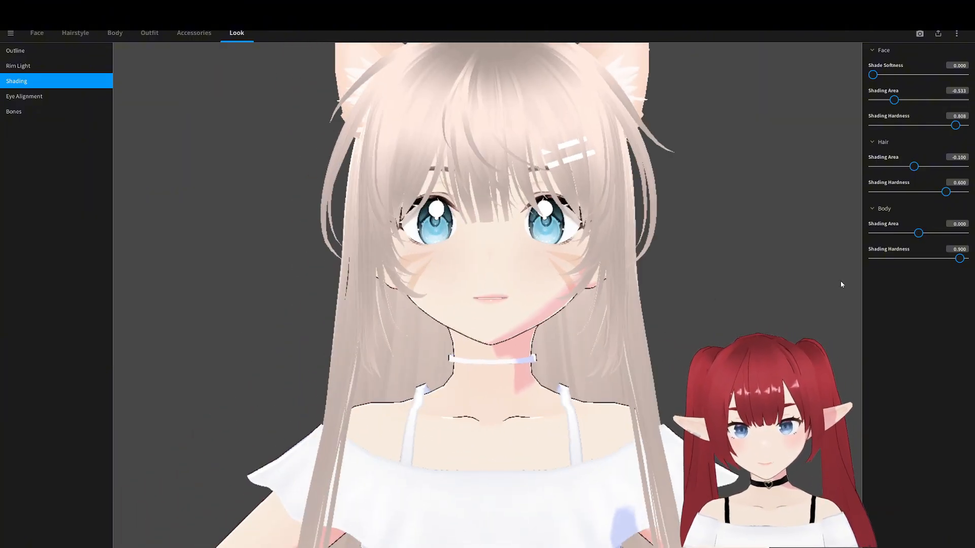
pyautogui.moveTo(919, 233); pyautogui.dragTo(873, 251)
pyautogui.scroll(-7, 567, 357)
pyautogui.moveTo(567, 371)
pyautogui.mouseDown(button='right')
pyautogui.moveTo(503, 388)
pyautogui.moveTo(569, 392)
pyautogui.moveTo(569, 378)
pyautogui.mouseUp(button='right')
# Open the Photo Booth, preview the Standby 1 animation on the avatar and choose the Standby 5 animation.
pyautogui.click(923, 37)
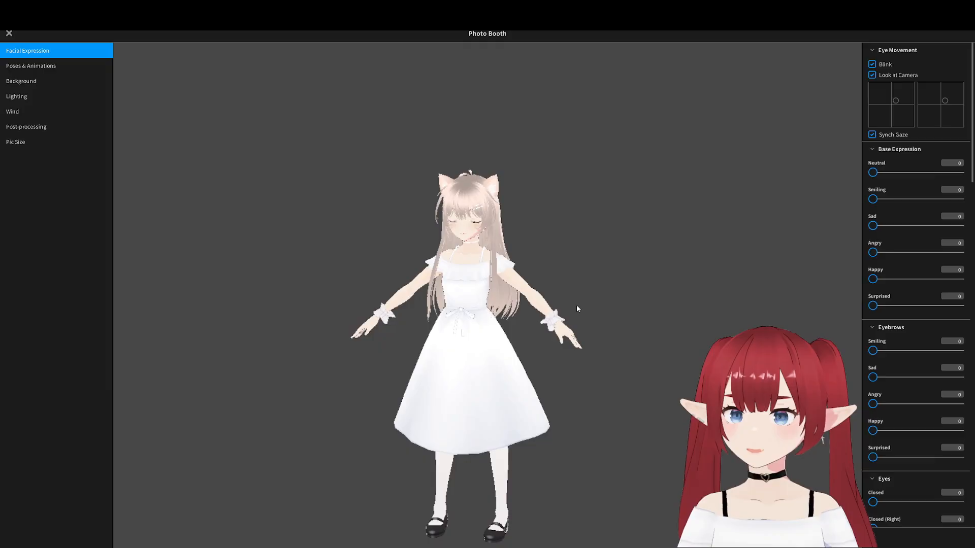
pyautogui.scroll(2, 509, 303)
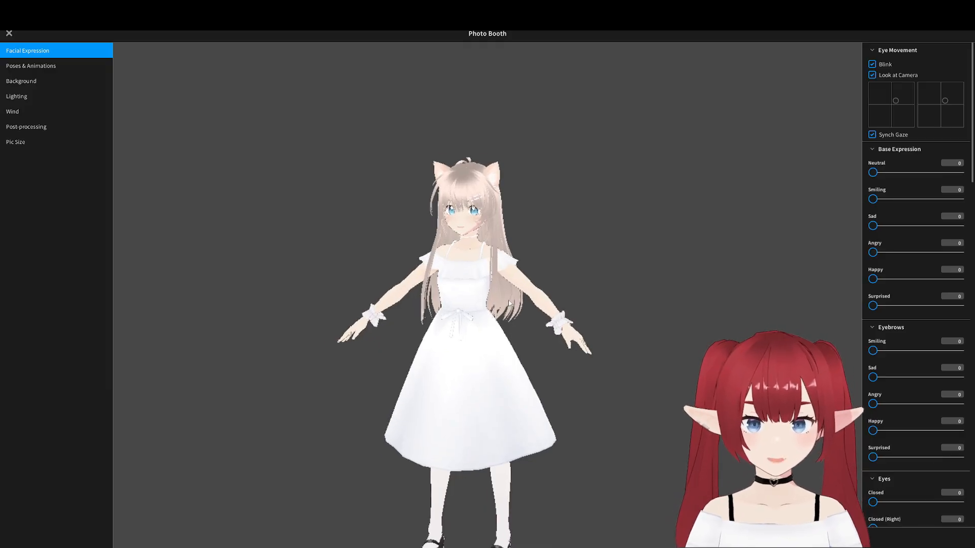
pyautogui.scroll(1, 510, 303)
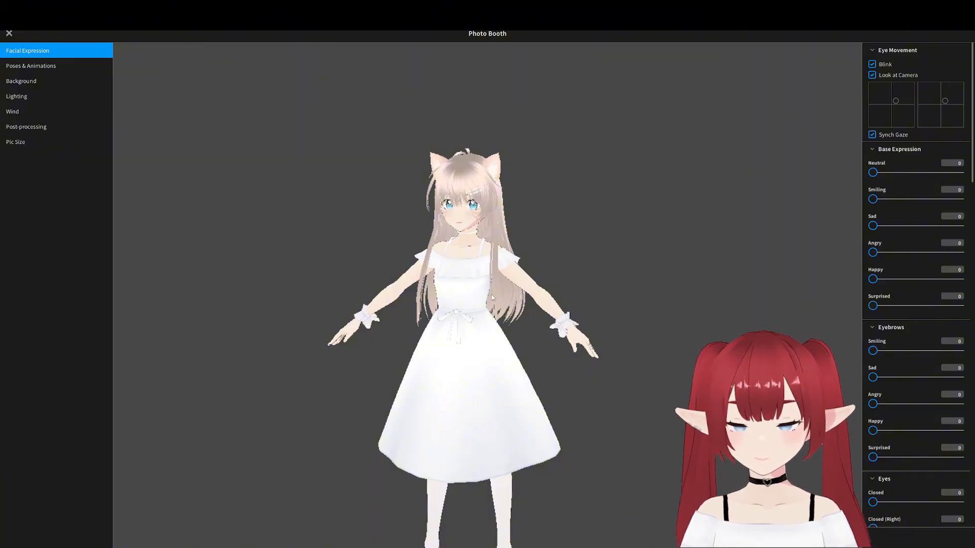
pyautogui.scroll(-1, 524, 285)
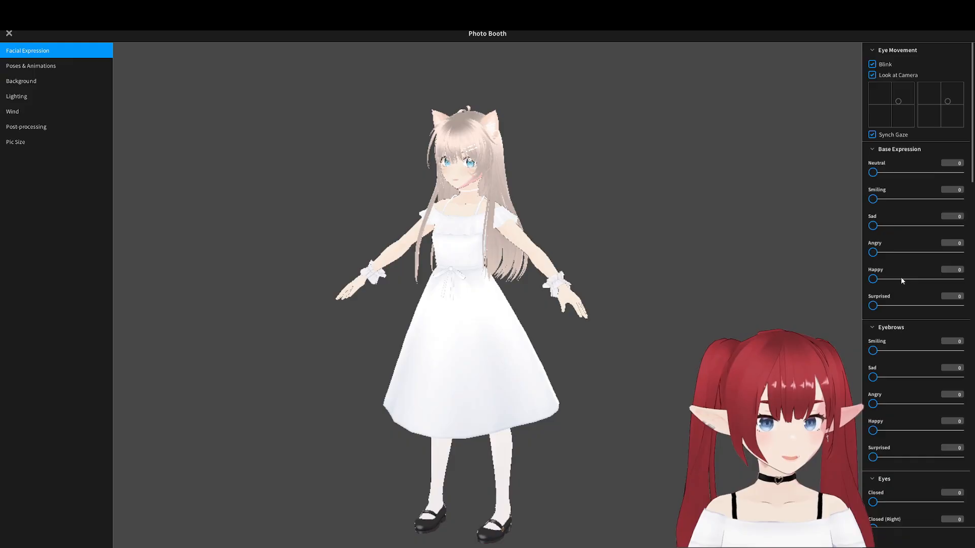
pyautogui.scroll(-4, 897, 361)
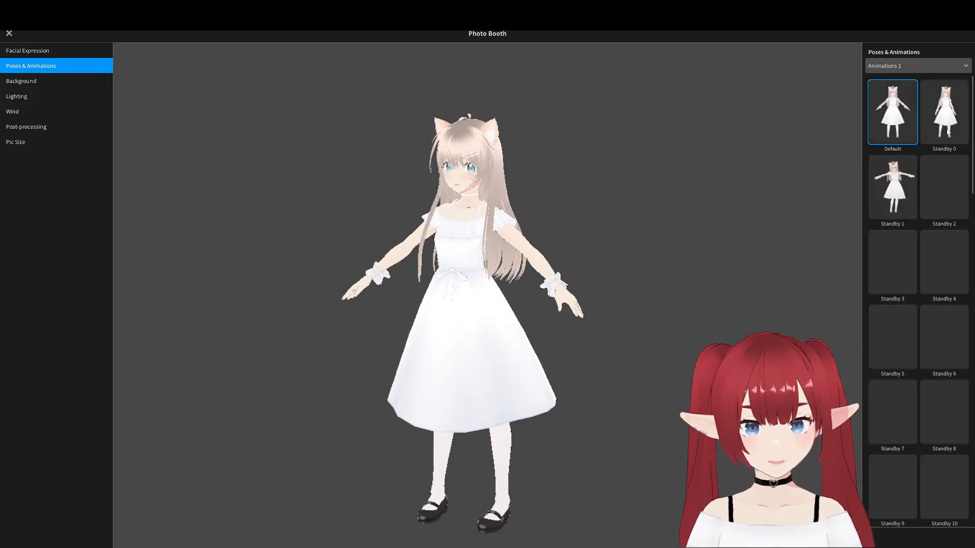
pyautogui.click(900, 186)
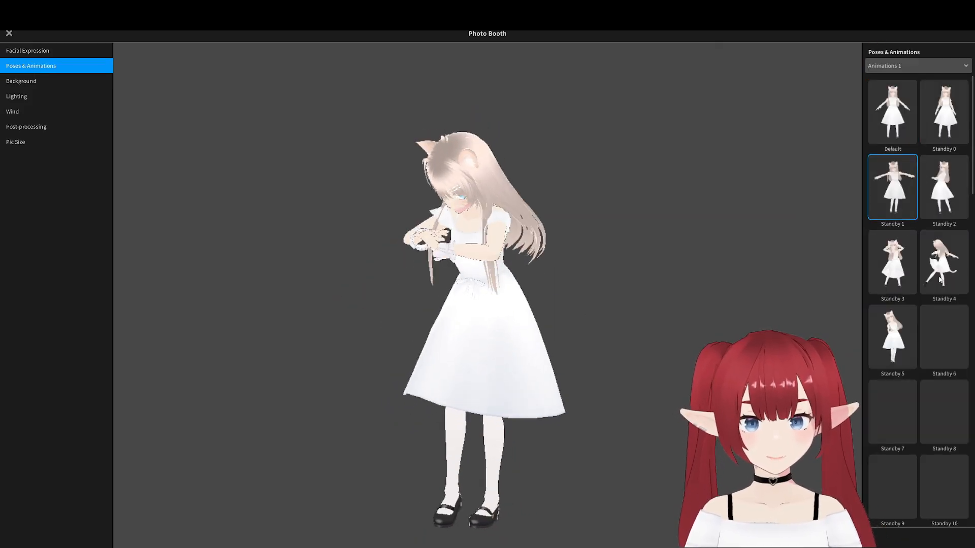
pyautogui.click(893, 337)
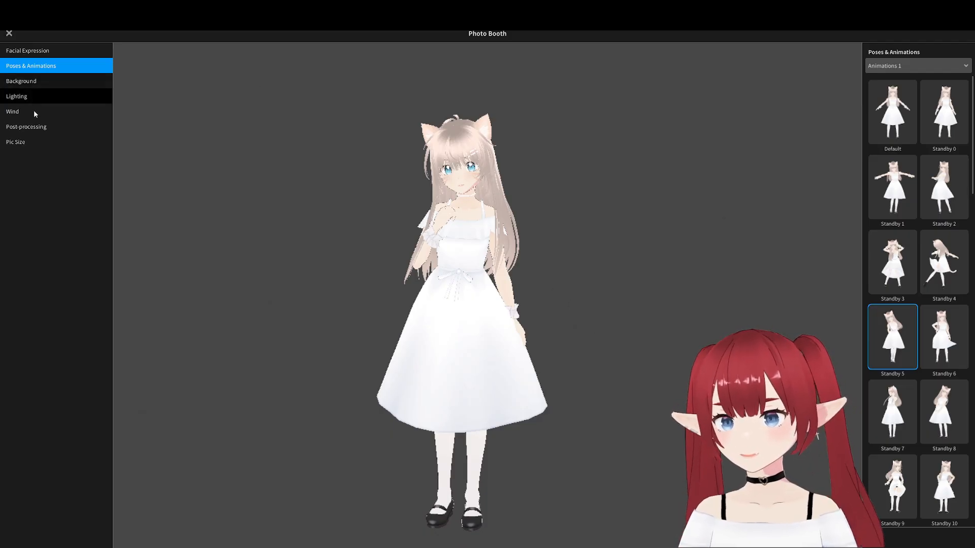
# Enable High anti-aliasing and Bloom as post-processing effects, with the Bloom Intensity at 0.250.
pyautogui.click(24, 128)
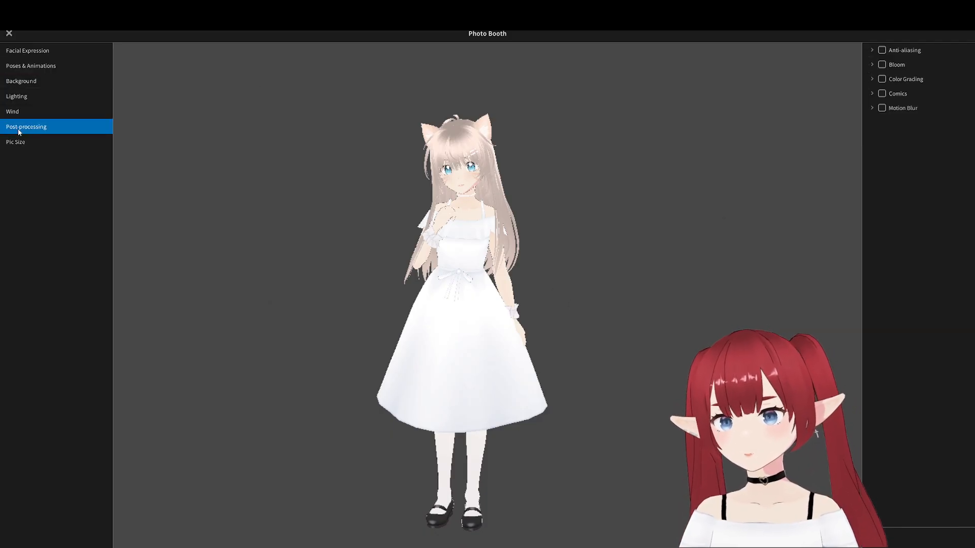
pyautogui.click(869, 49)
pyautogui.click(873, 78)
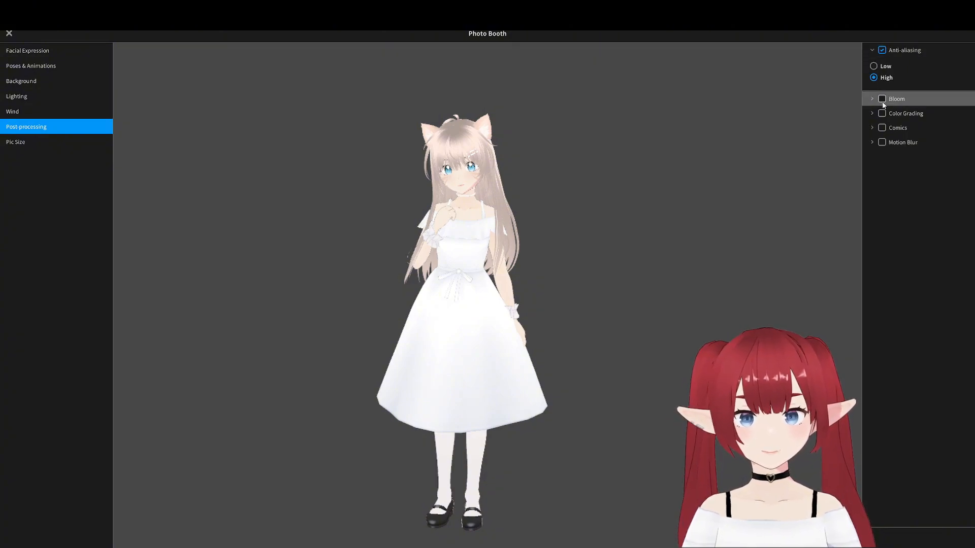
pyautogui.click(882, 99)
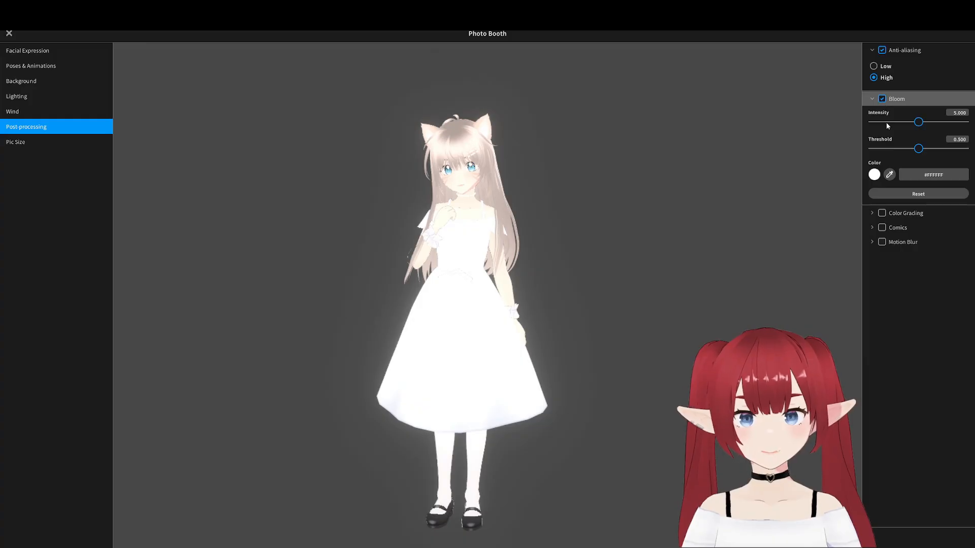
pyautogui.moveTo(886, 123); pyautogui.dragTo(873, 125)
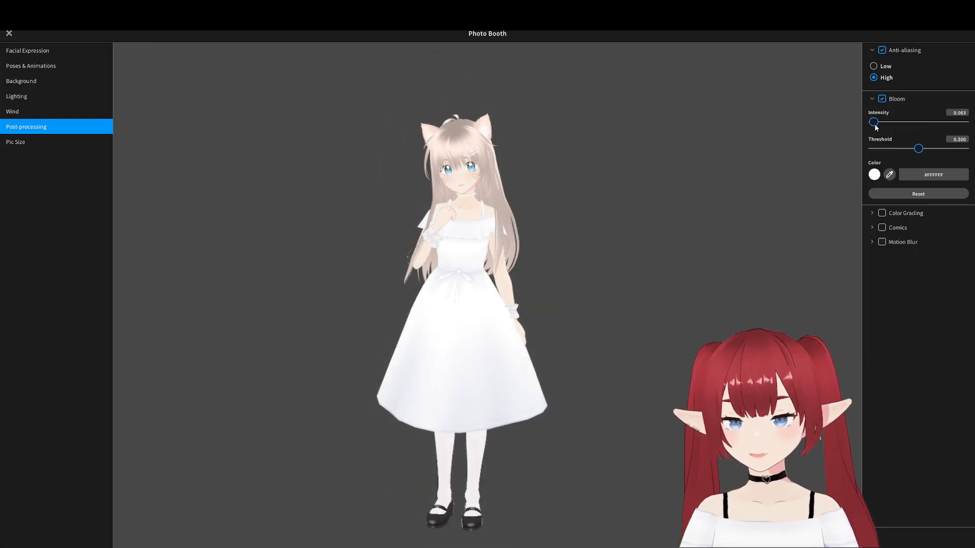
pyautogui.scroll(5, 535, 152)
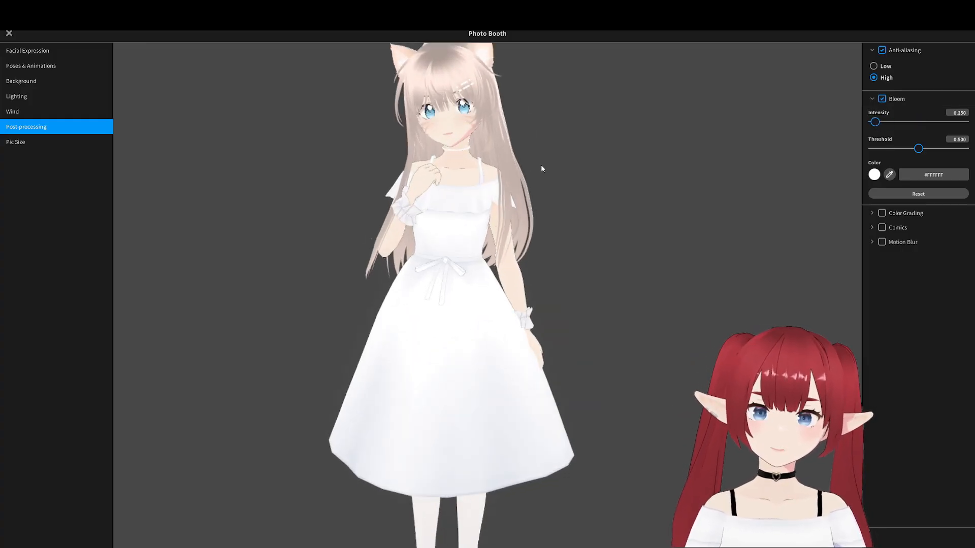
pyautogui.scroll(-4, 546, 210)
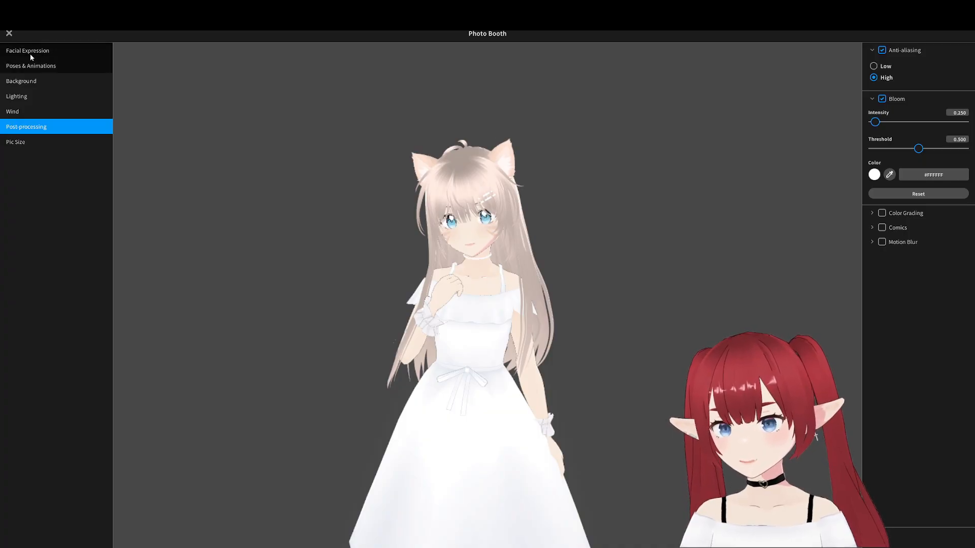
# Leave the Photo Booth and save the avatar as a VRoid file named model_ in the Downloads folder.
pyautogui.click(9, 33)
pyautogui.click(10, 33)
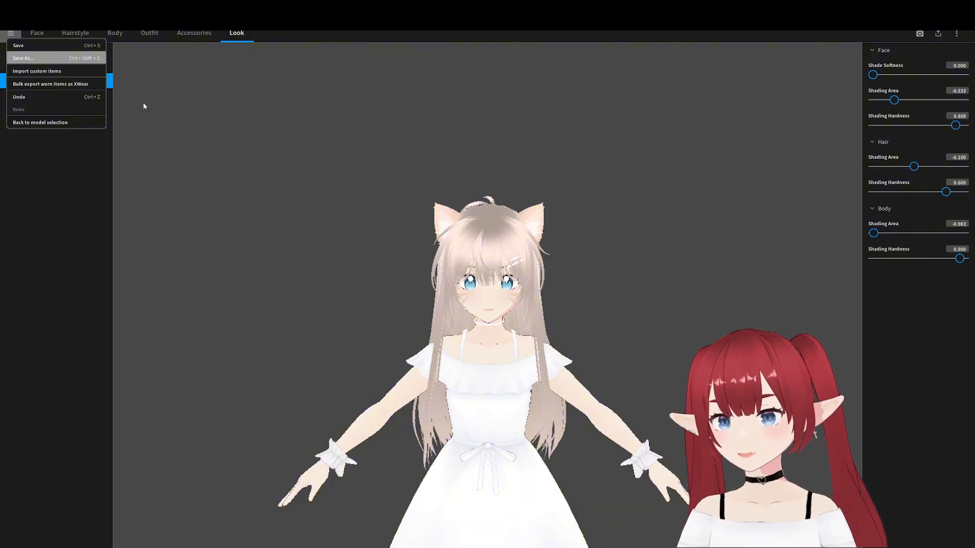
pyautogui.click(46, 58)
pyautogui.press('End')
pyautogui.write('_')
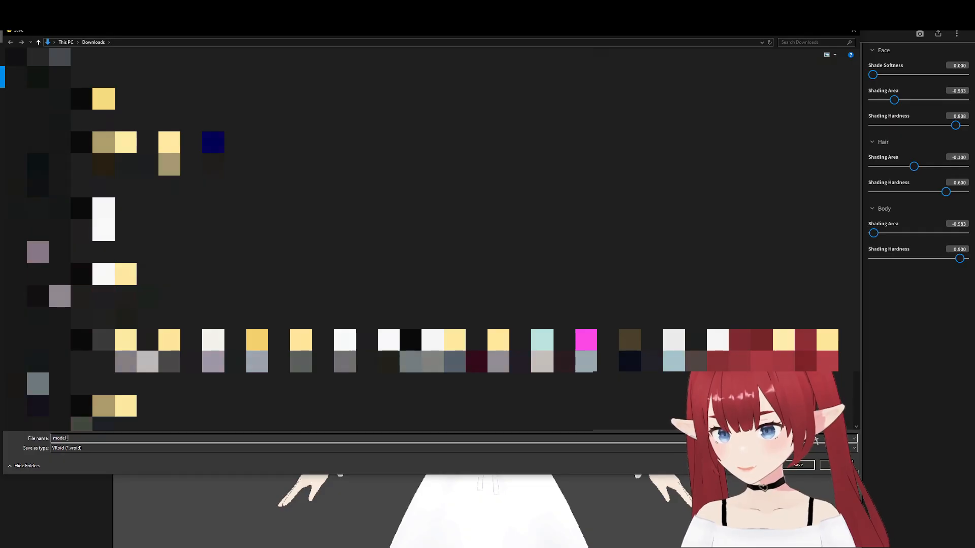
pyautogui.press('Return')
# Open the export options for the avatar.
pyautogui.click(939, 34)
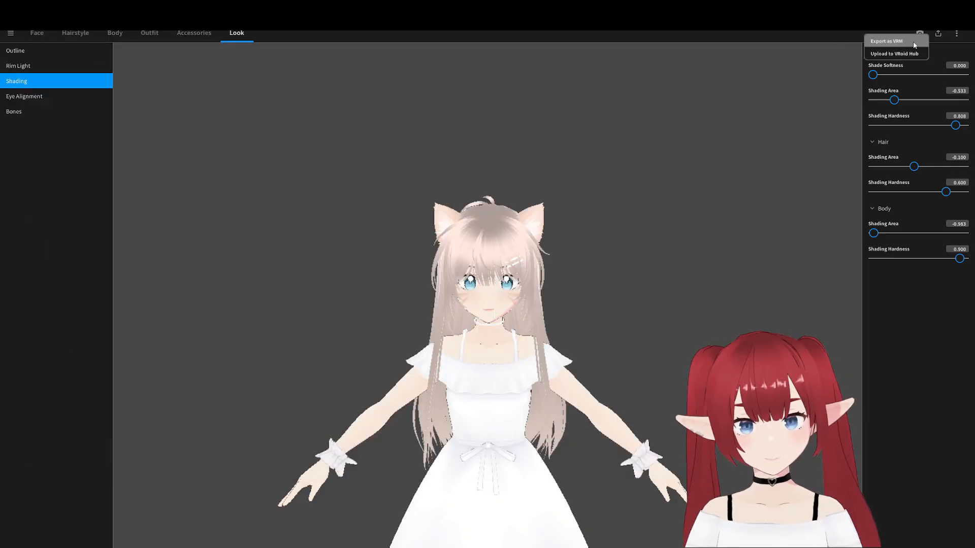